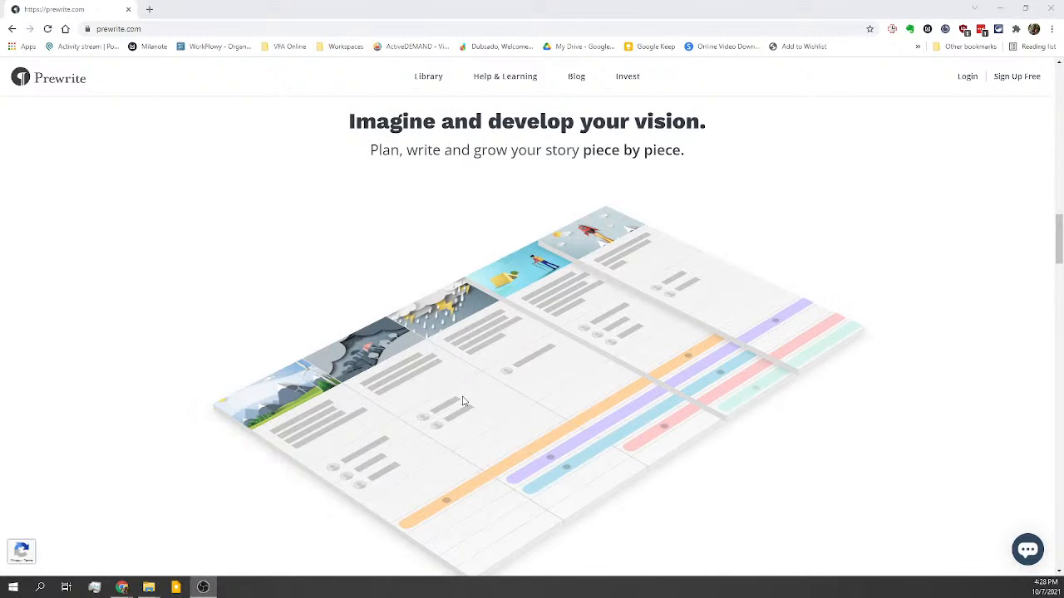
Step: Skim the homepage sections on story planning, analytics and sharing, and open the story library
scroll(463, 385, "down", 2)
scroll(464, 385, "down", 2)
scroll(464, 385, "down", 3)
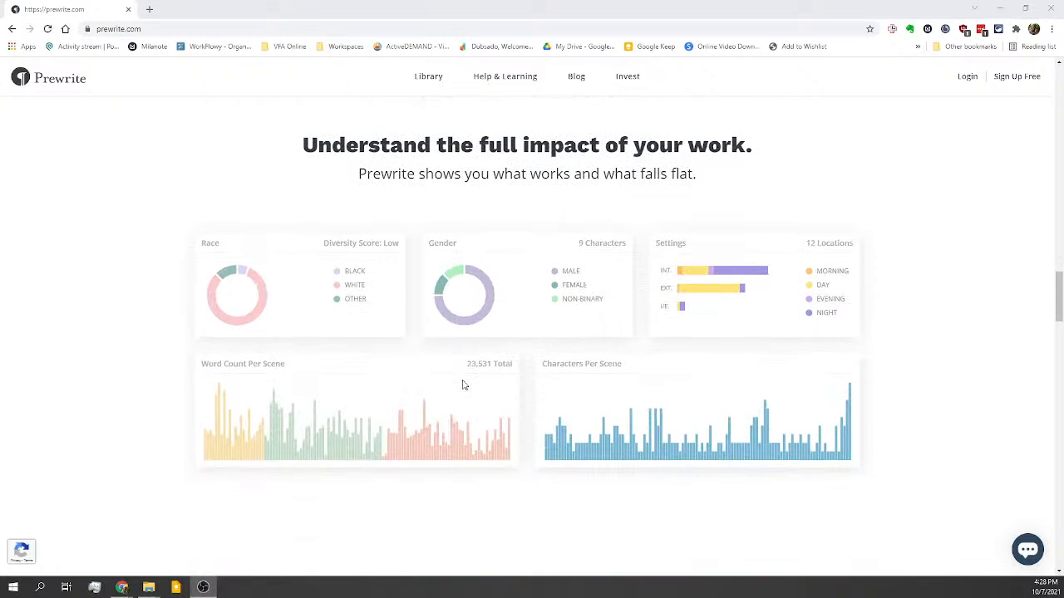
scroll(464, 385, "down", 4)
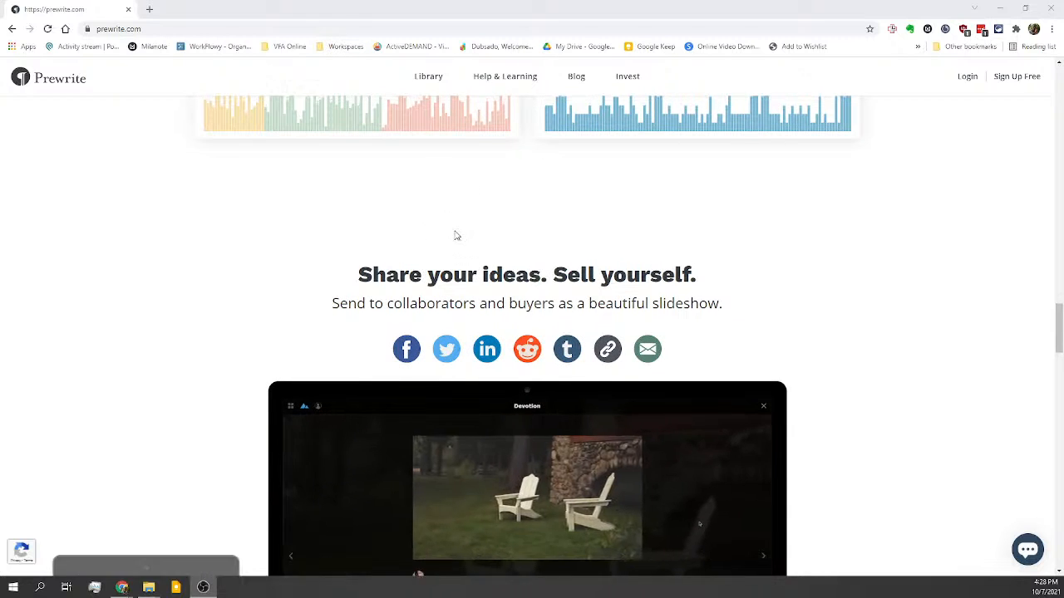
scroll(454, 233, "up", 8)
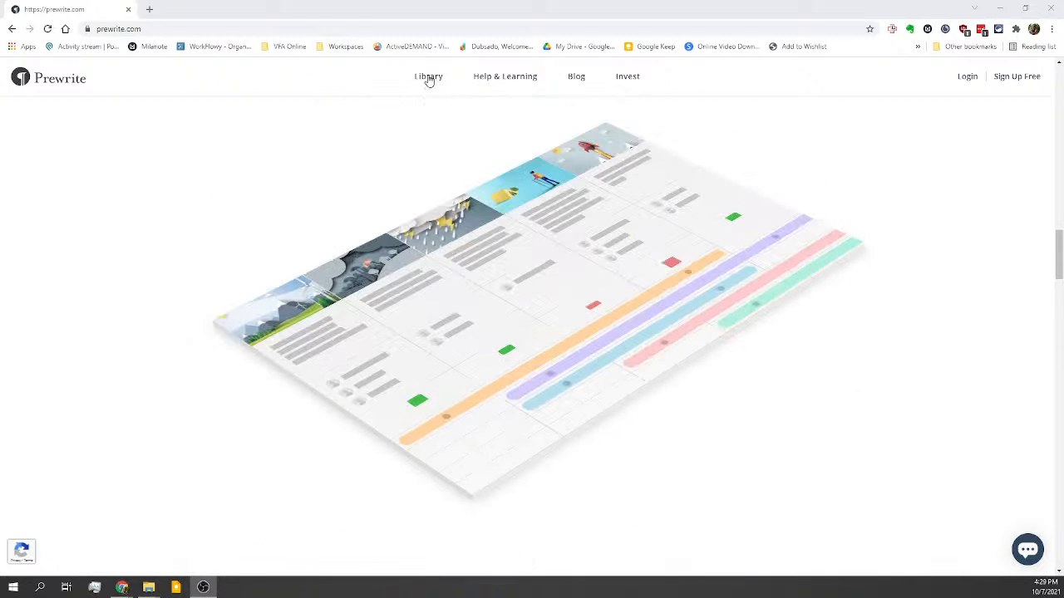
left_click(429, 78)
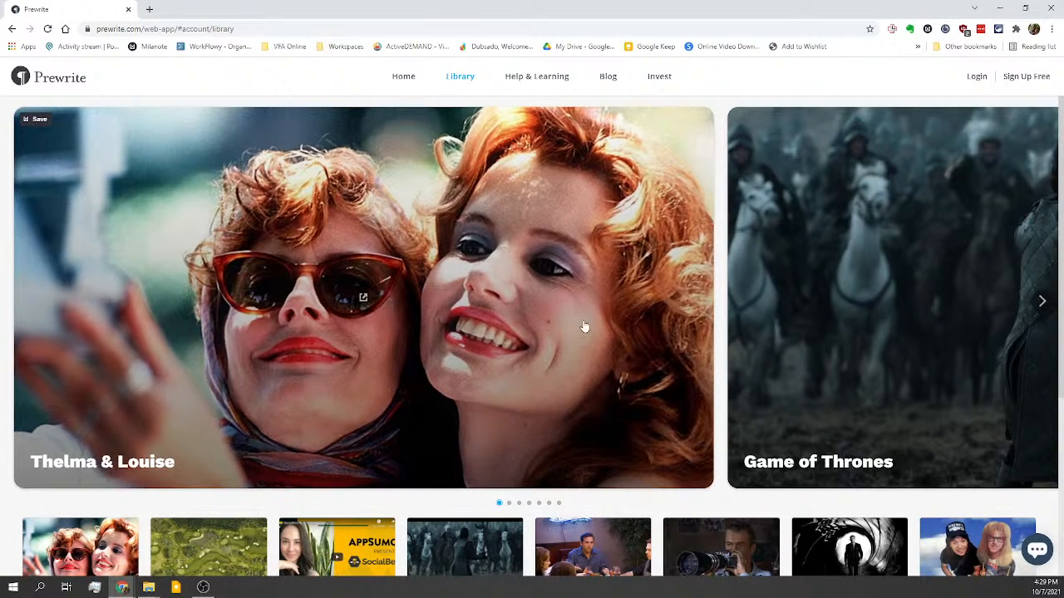
Step: Find the "Pre-roll like a Boss with this Monday.com ad template" story in the library and open it
scroll(773, 301, "down", 1)
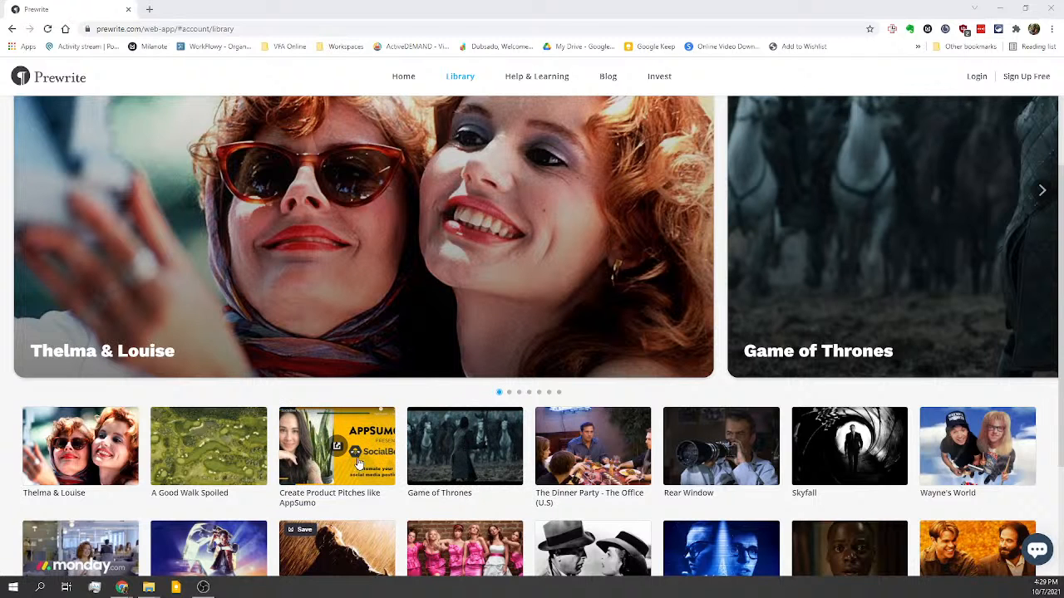
scroll(391, 457, "down", 2)
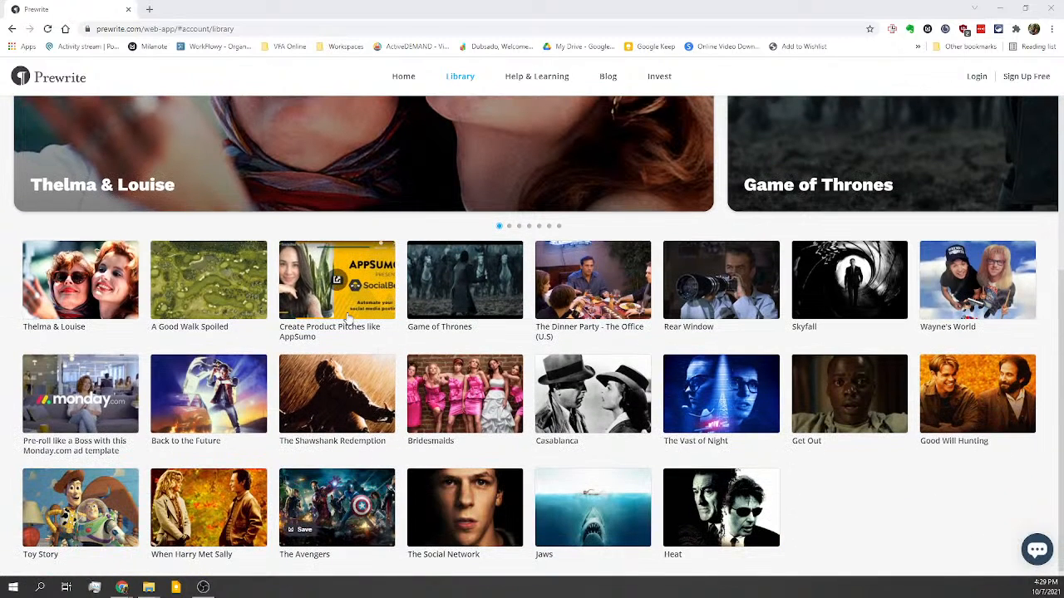
left_click(106, 411)
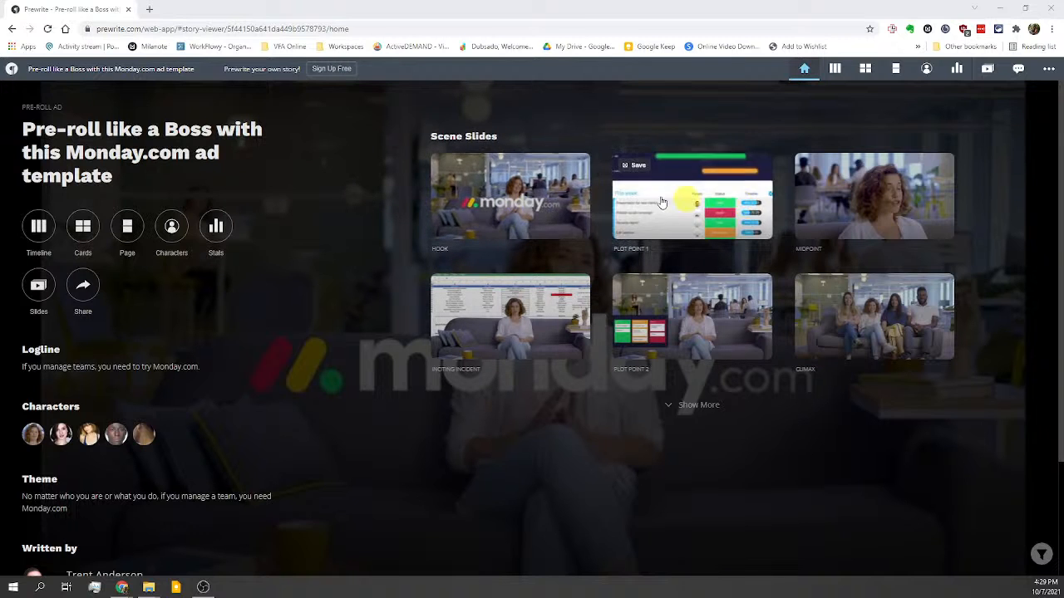
Step: View the scene slides as a slideshow from Hook to Inciting Incident, including the Hook slide's notes
left_click(544, 206)
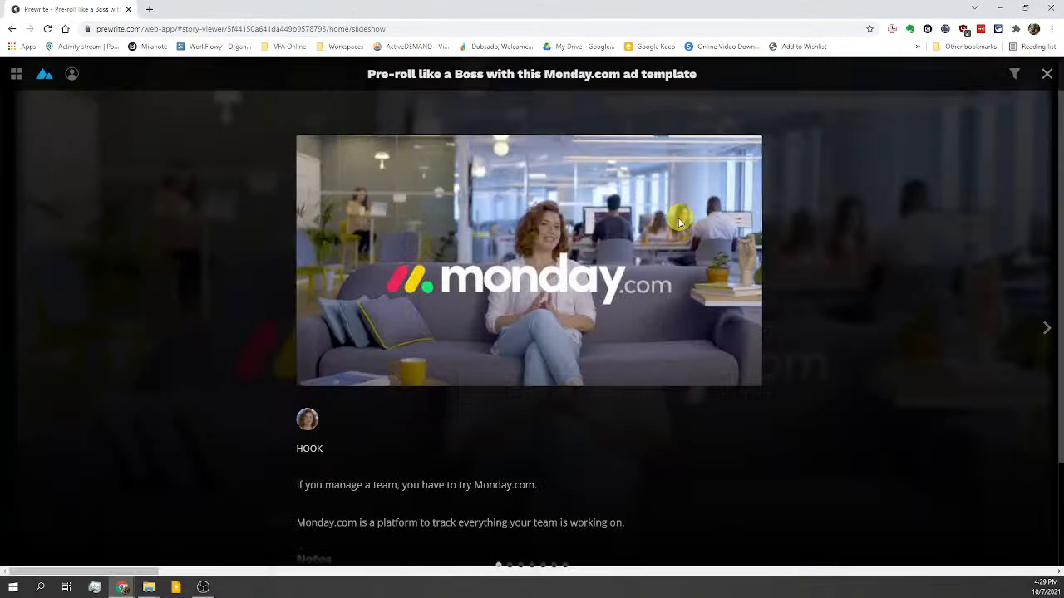
scroll(586, 269, "down", 2)
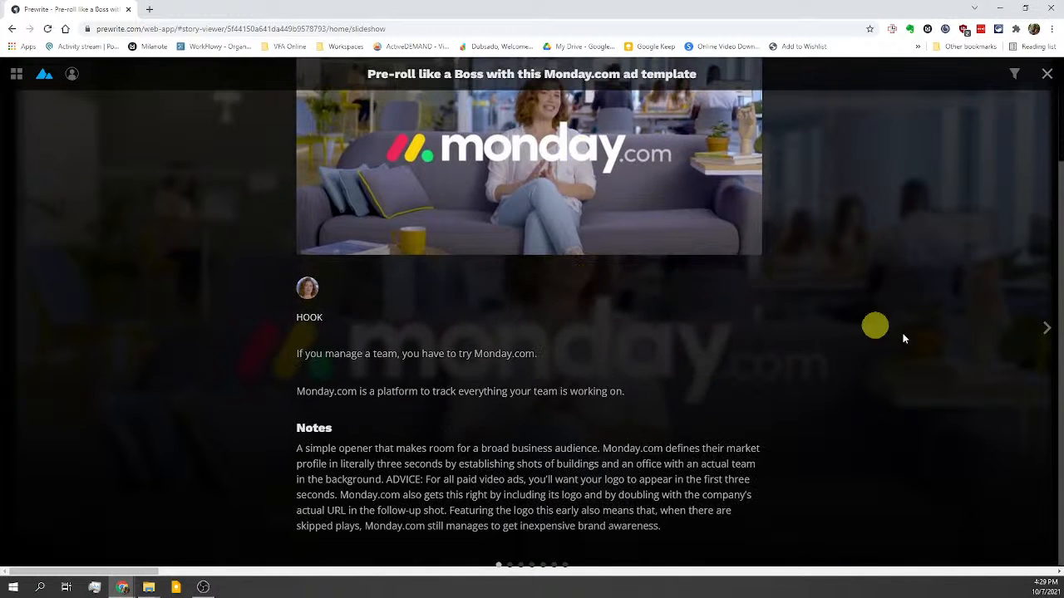
left_click(1043, 329)
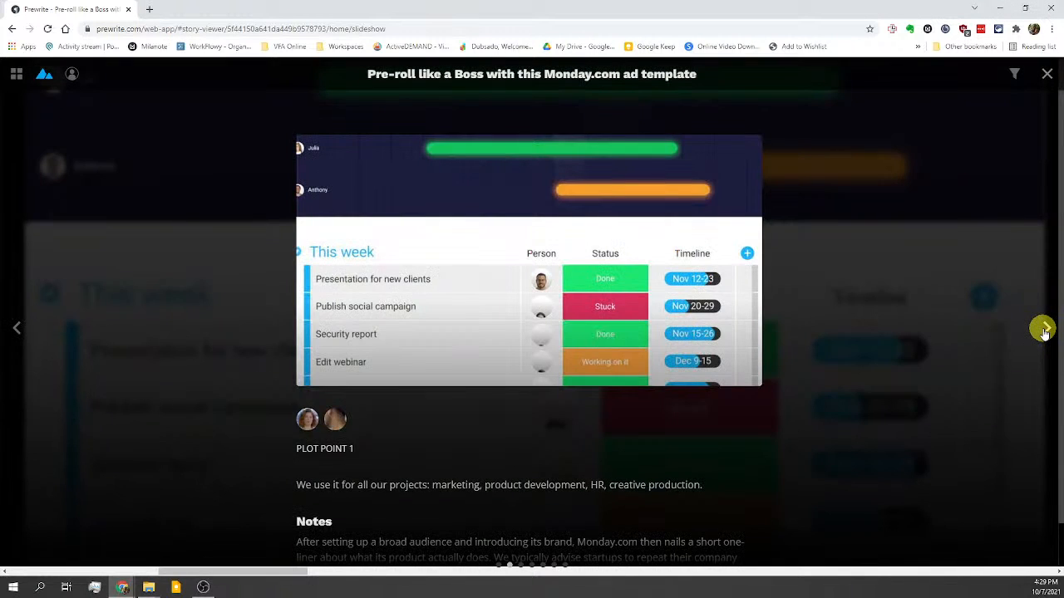
left_click(1043, 329)
left_click(1044, 329)
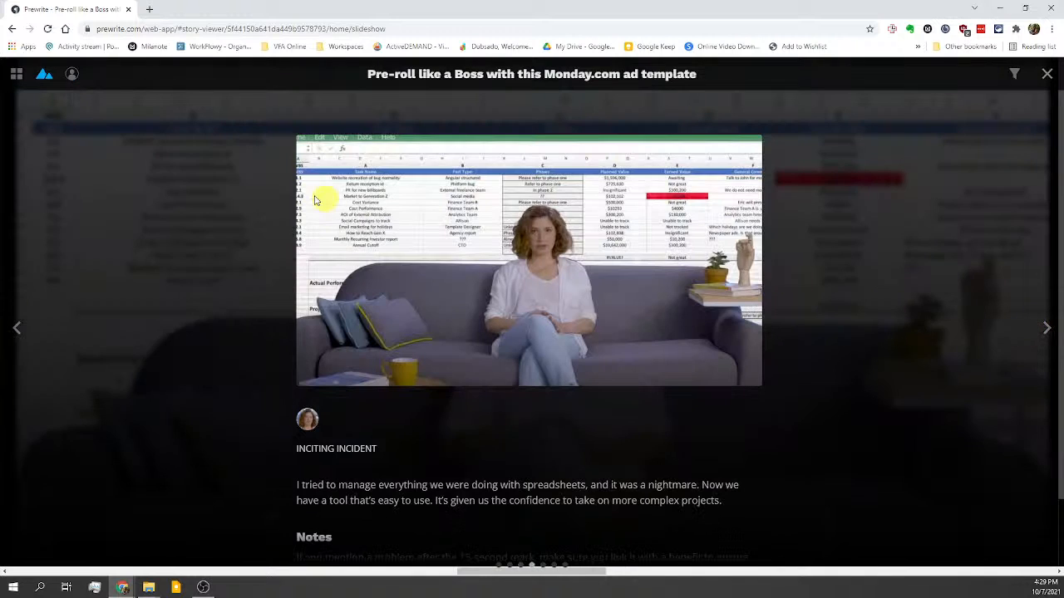
Step: Examine the slideshow's scene overview and character list, and close the slideshow
left_click(17, 74)
scroll(162, 242, "down", 2)
scroll(164, 246, "down", 3)
scroll(162, 241, "down", 3)
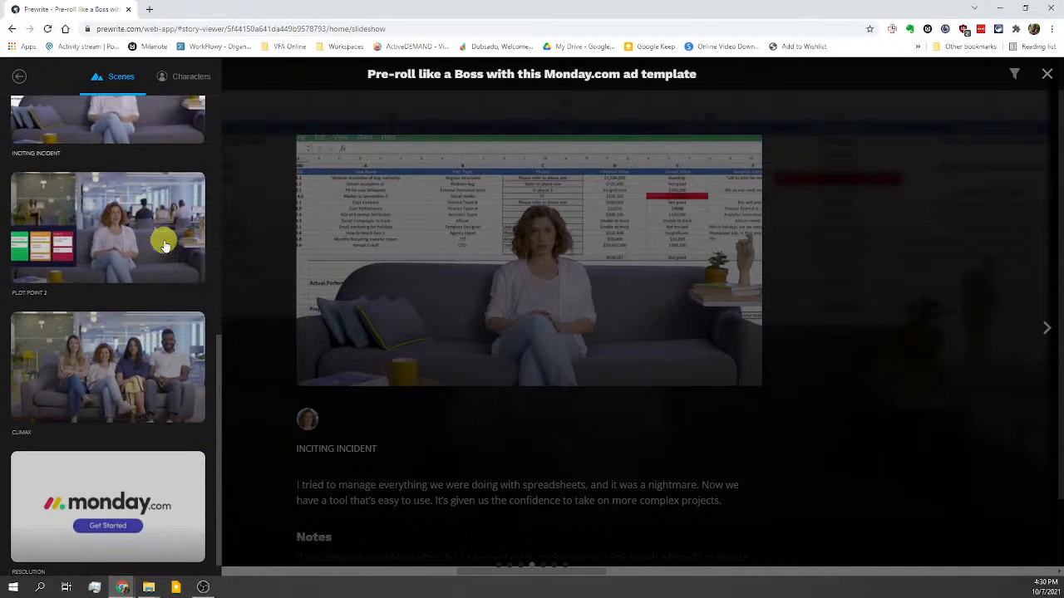
left_click(183, 88)
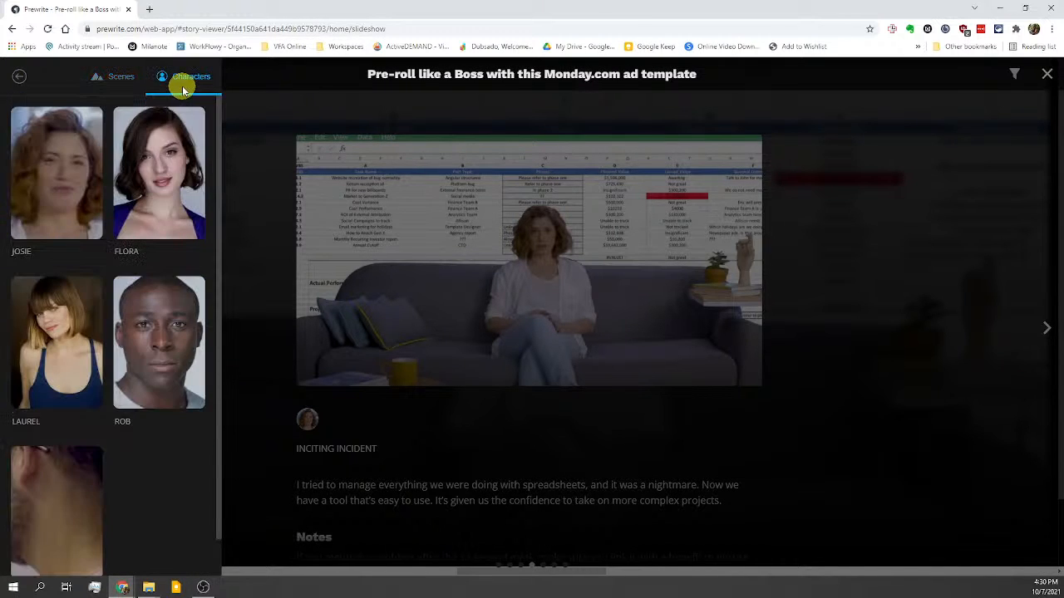
scroll(161, 238, "down", 1)
left_click(385, 349)
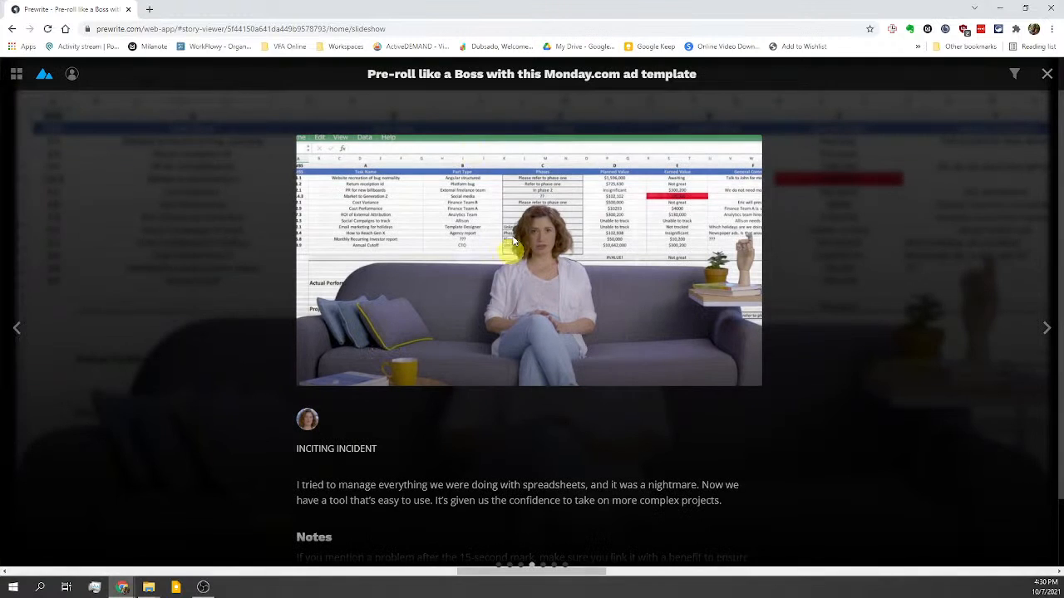
left_click(1046, 75)
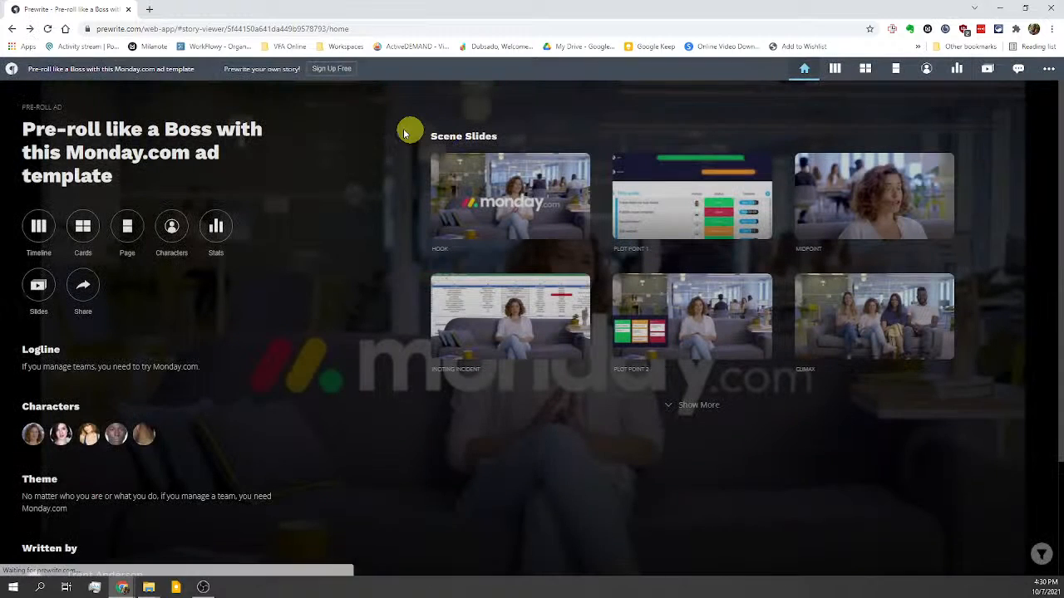
Step: Review the story's timeline, including scene text, notes, characters, theme and emotional value rows
left_click(41, 227)
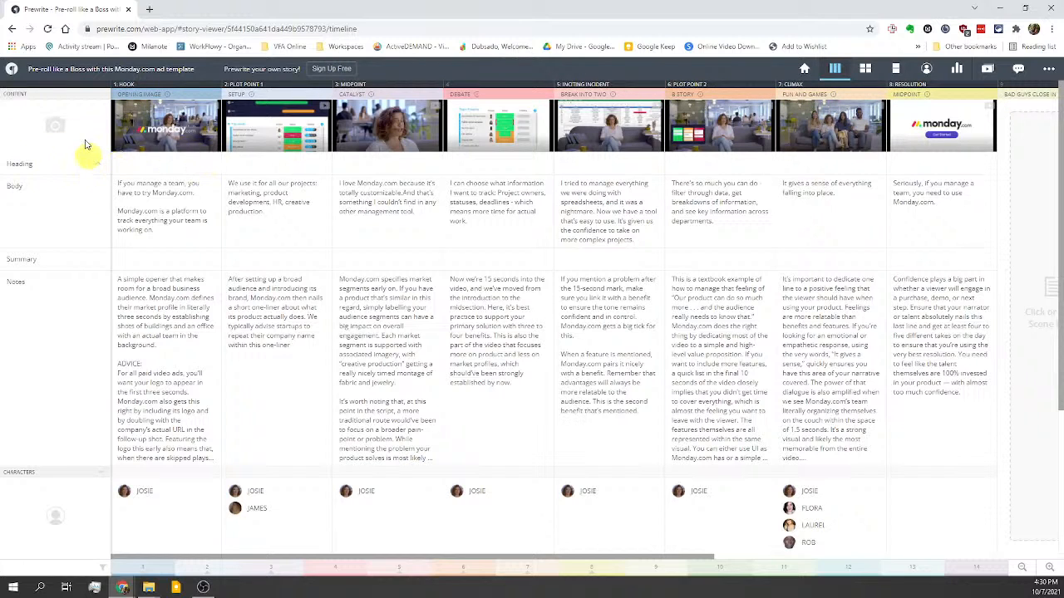
left_click(84, 170)
scroll(186, 507, "down", 1)
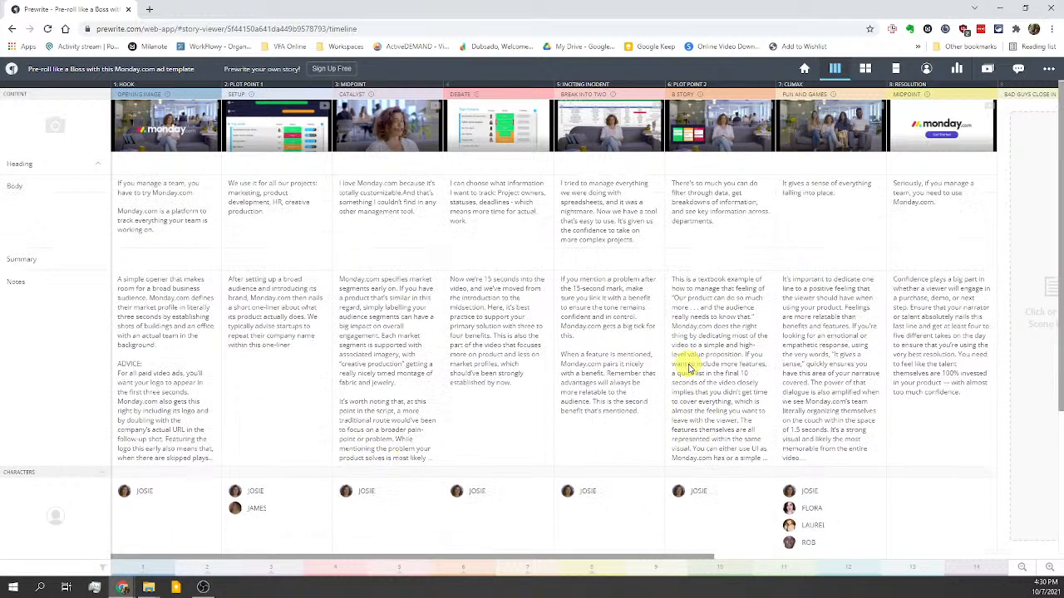
scroll(606, 361, "down", 3)
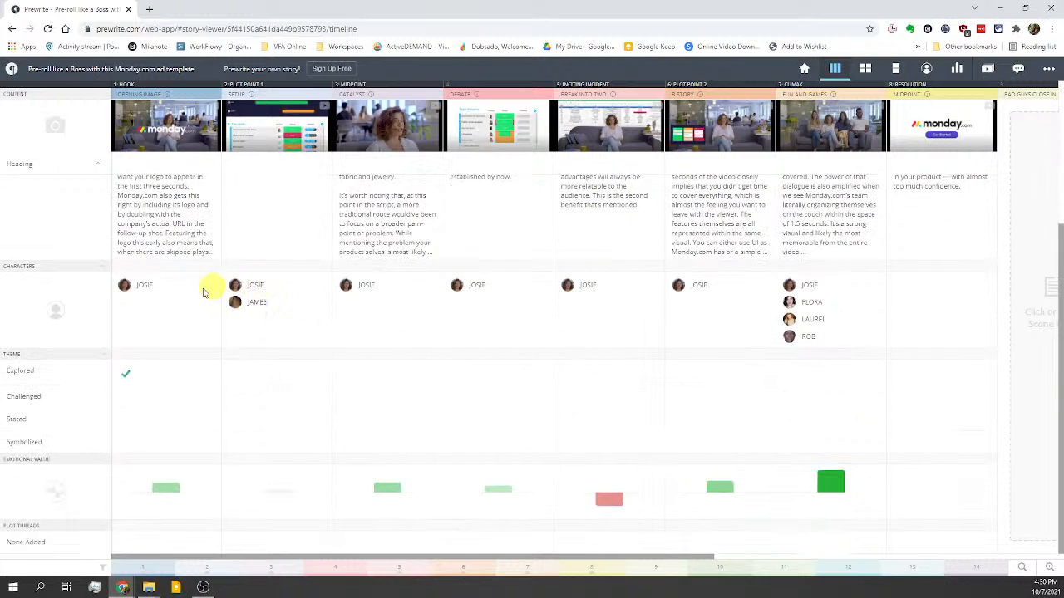
left_click(125, 374)
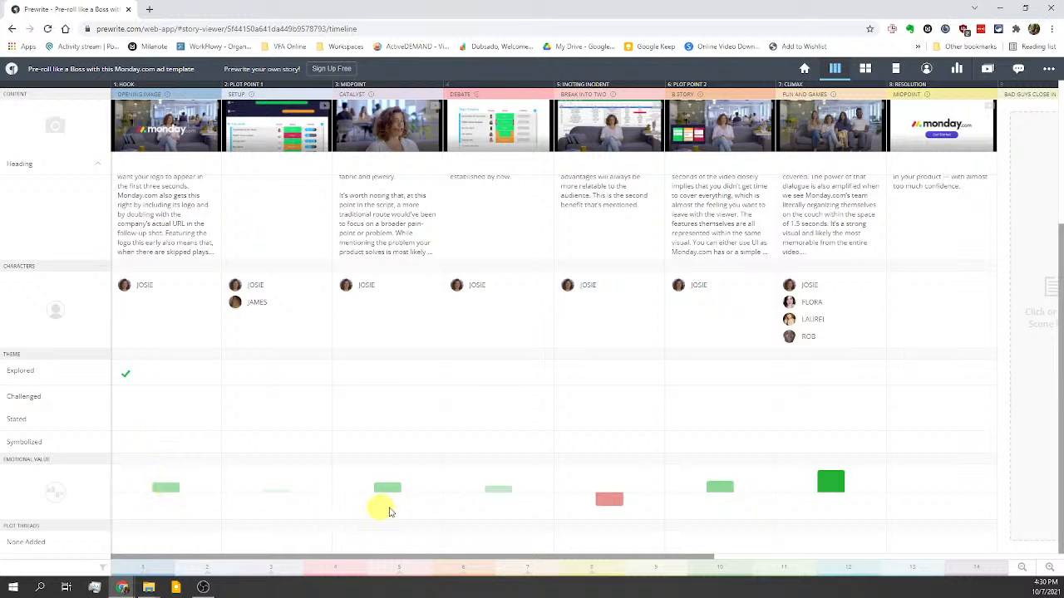
scroll(437, 490, "up", 3)
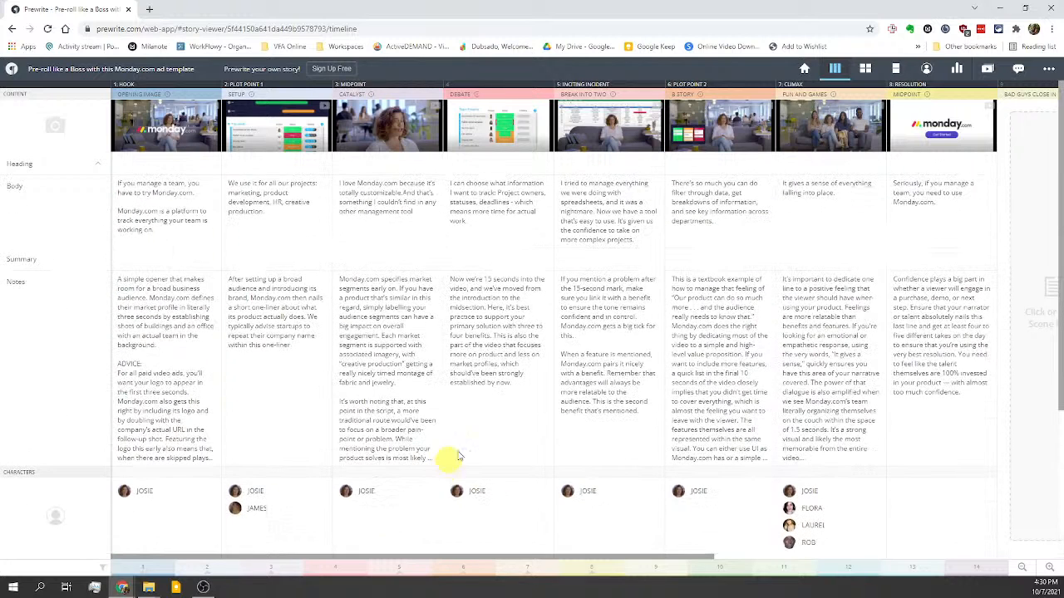
Step: Switch the story to the Cards view and look through the scene cards by story beat
left_click(805, 70)
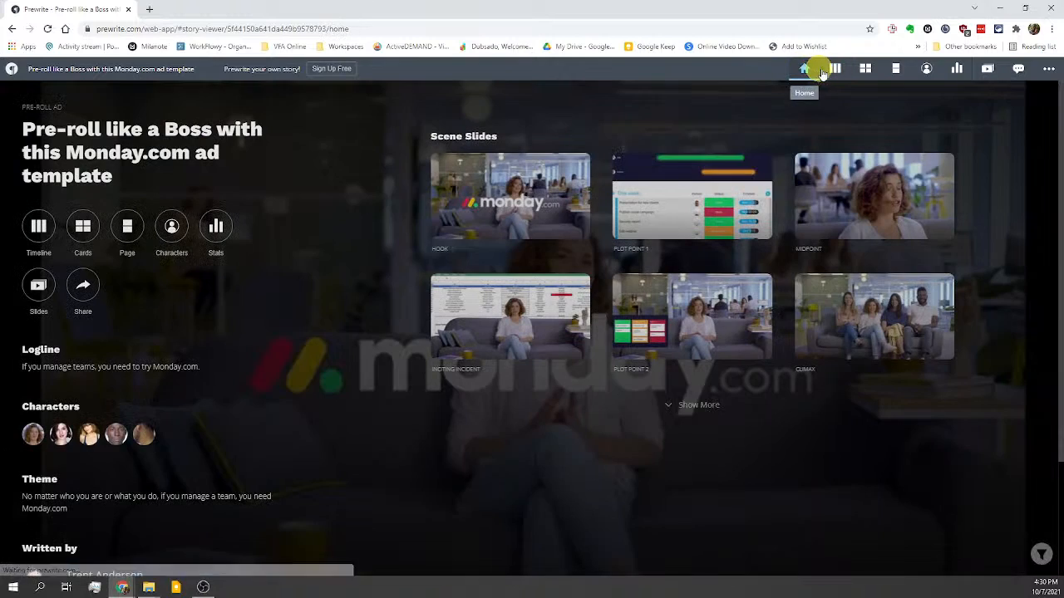
left_click(835, 68)
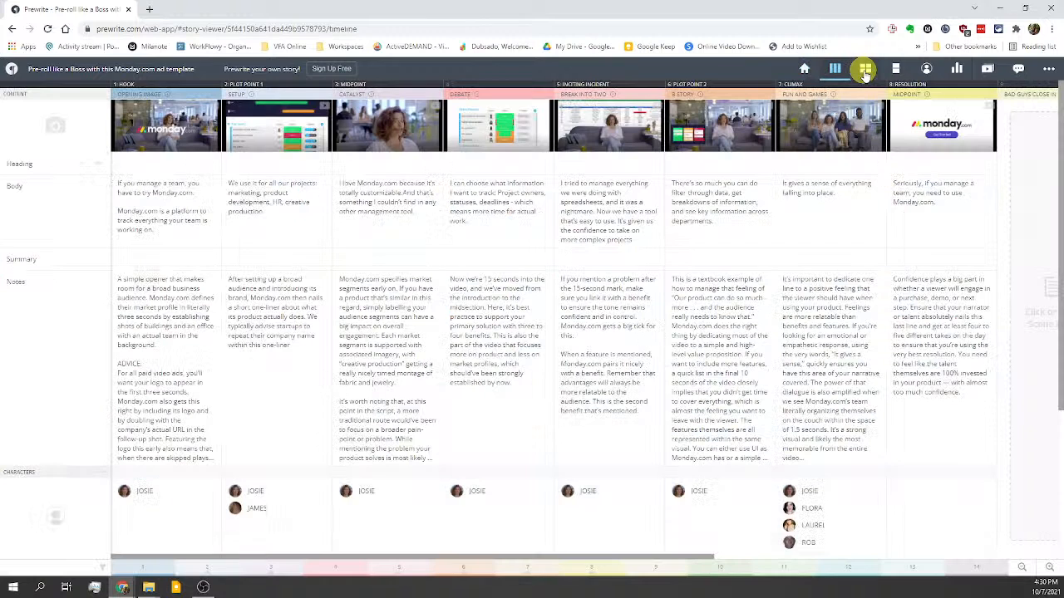
left_click(864, 70)
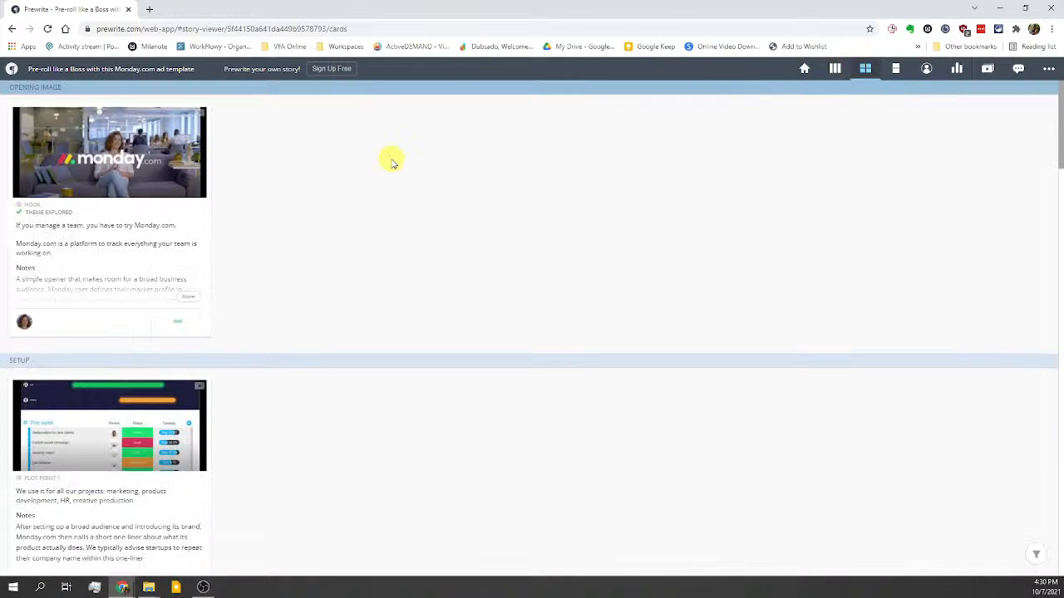
scroll(391, 163, "down", 8)
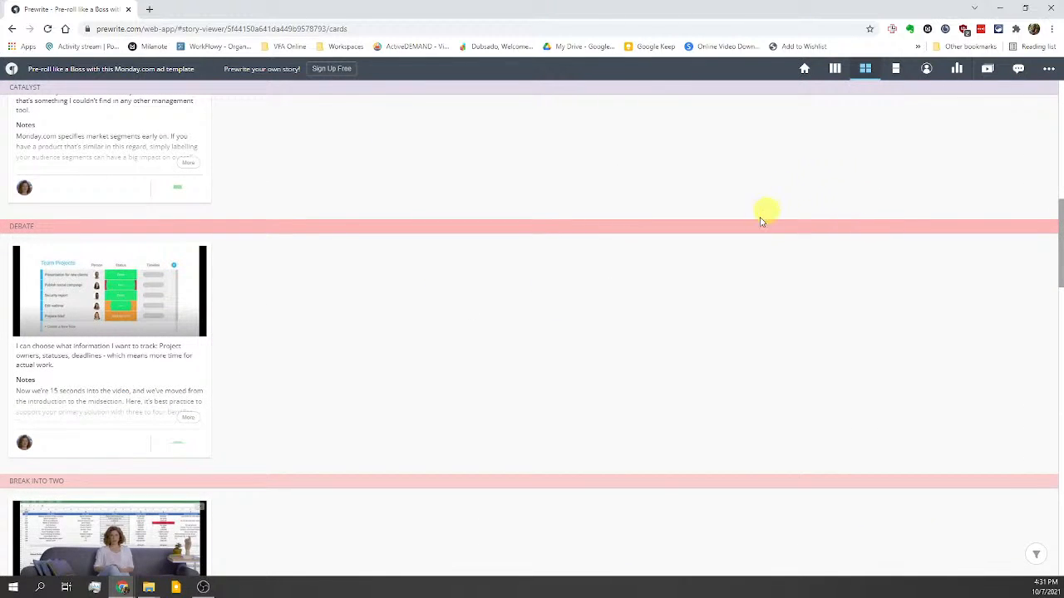
scroll(718, 301, "down", 1)
scroll(718, 301, "up", 1)
scroll(717, 301, "up", 8)
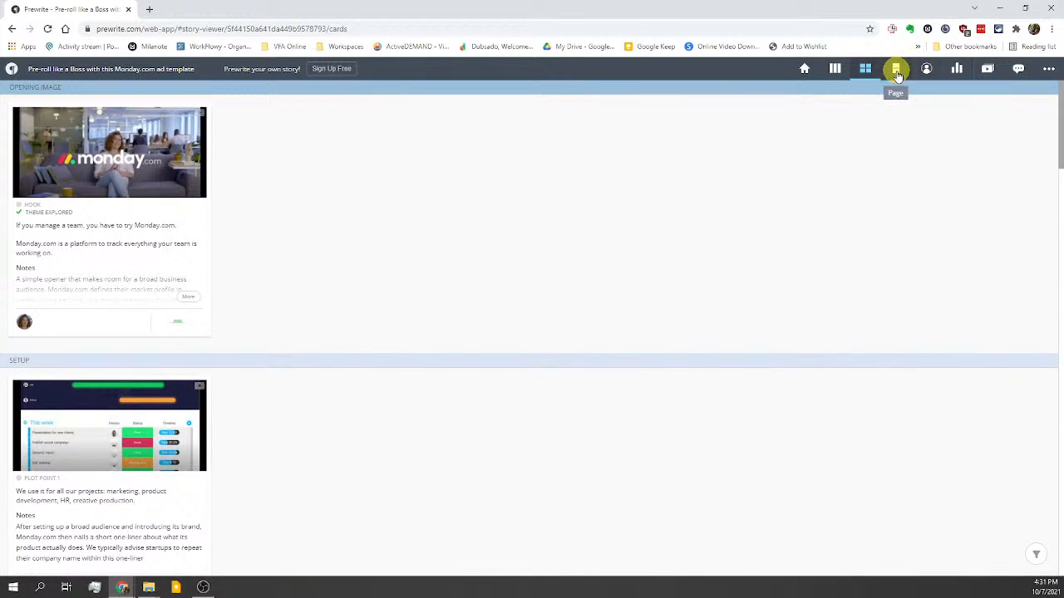
Step: Inspect the story's Page and Stats views, check the additional story options, and return to the story's home view
left_click(894, 70)
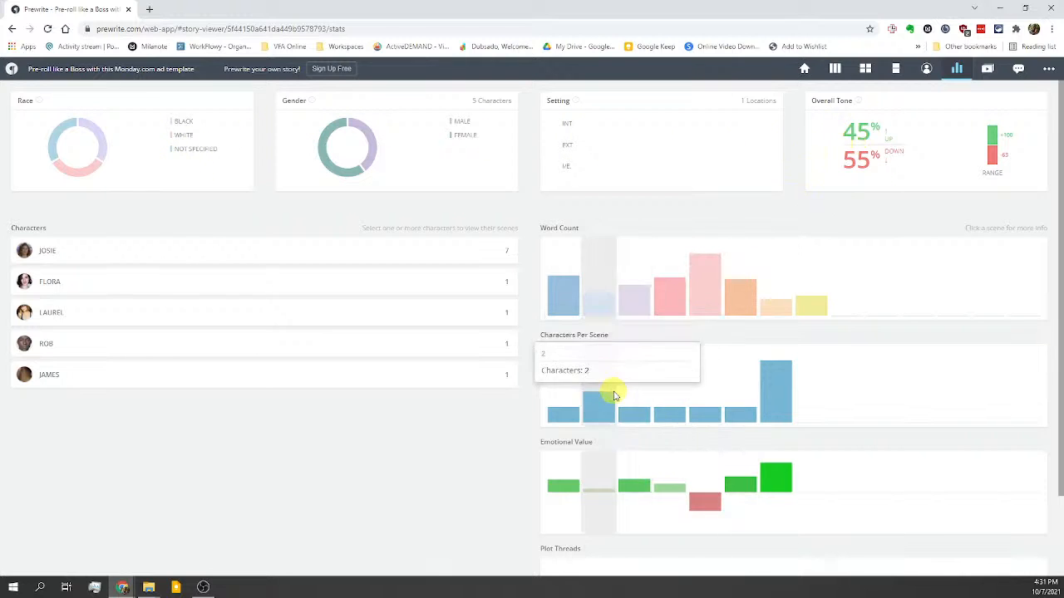
left_click(1050, 73)
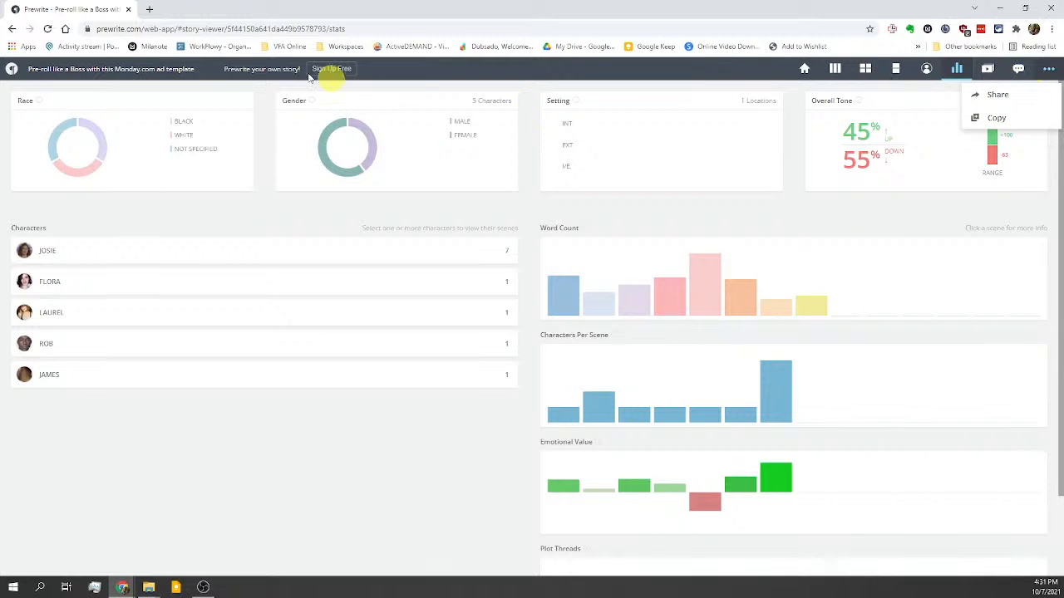
left_click(14, 69)
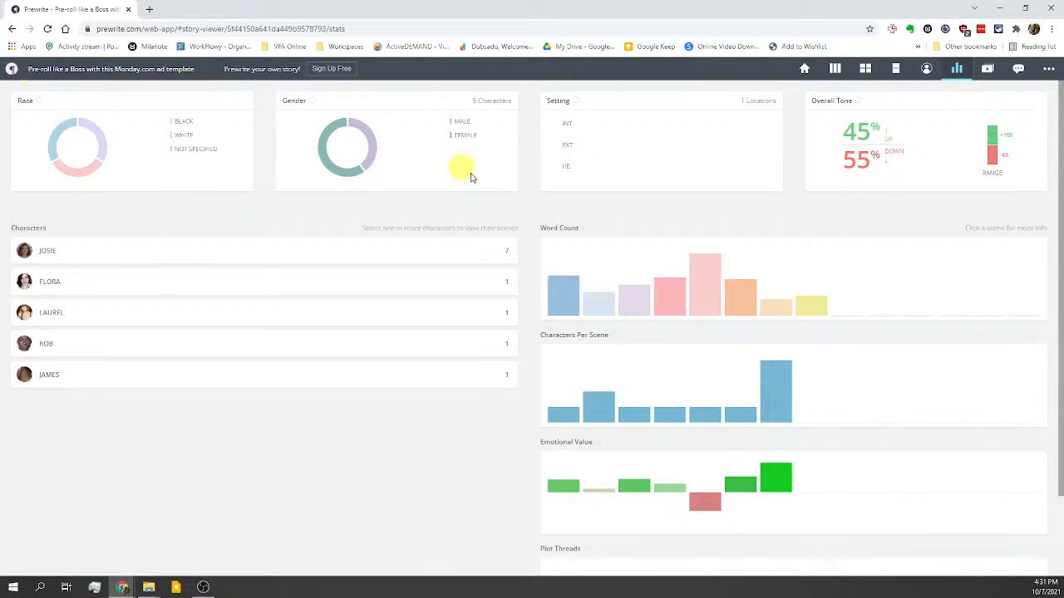
left_click(805, 73)
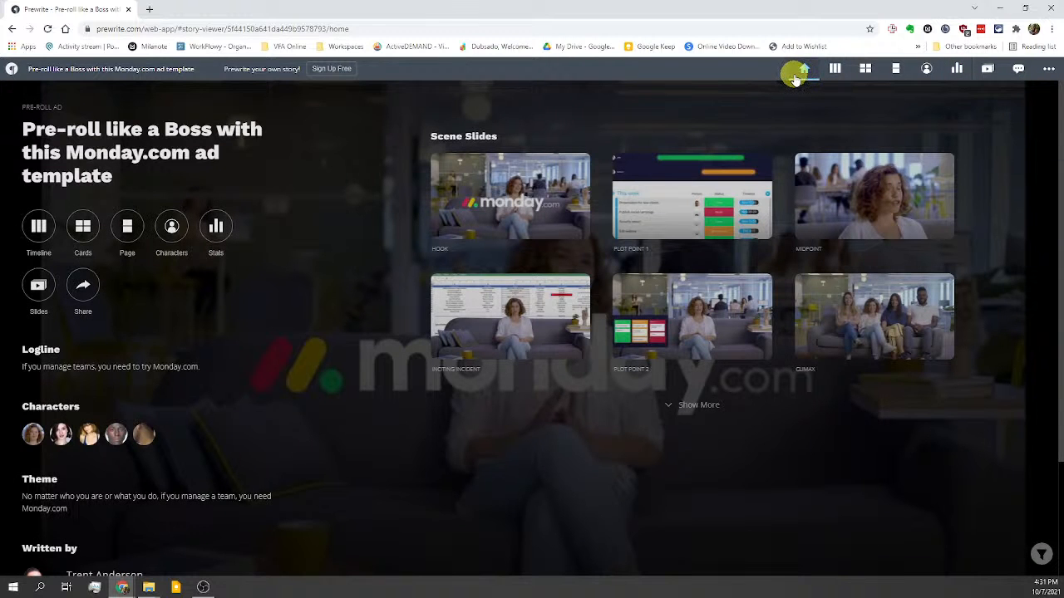
Step: Shorten the web address to prewrite.com and load the site's homepage
left_click(1048, 68)
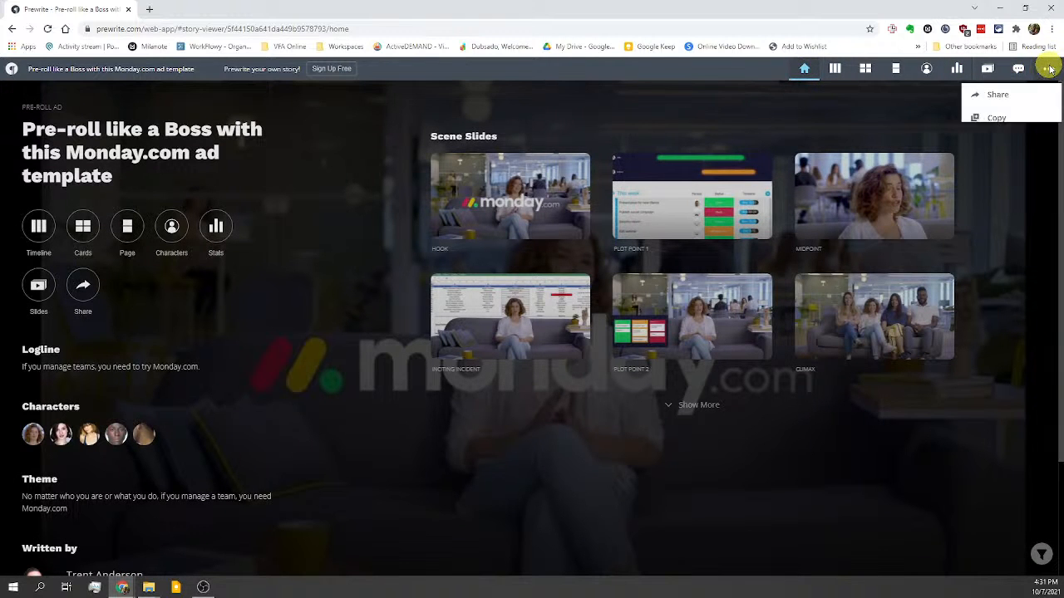
left_click(130, 28)
left_click(148, 28)
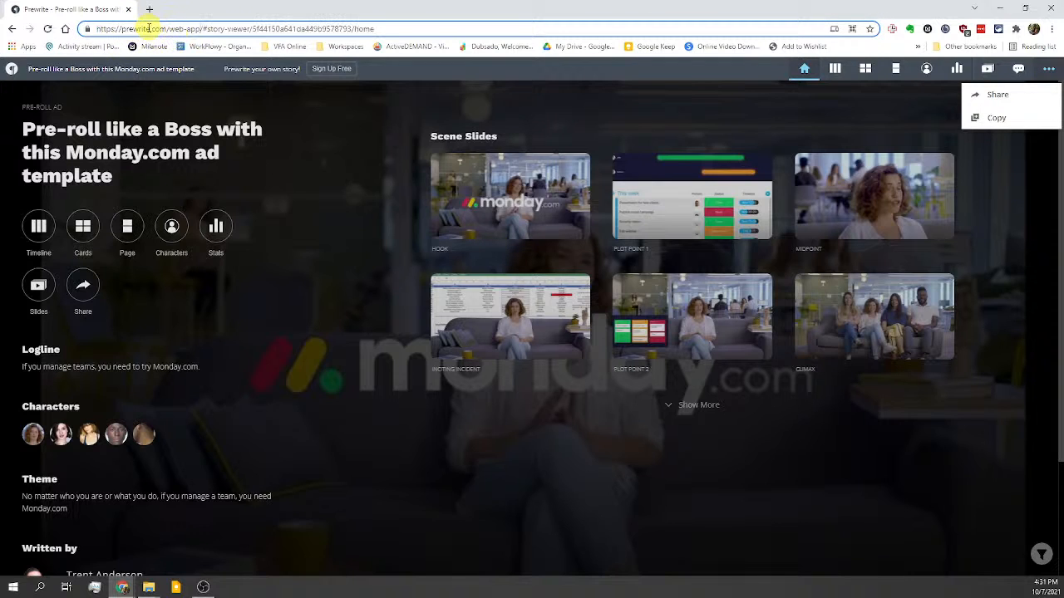
left_click_drag(167, 28, 515, 34)
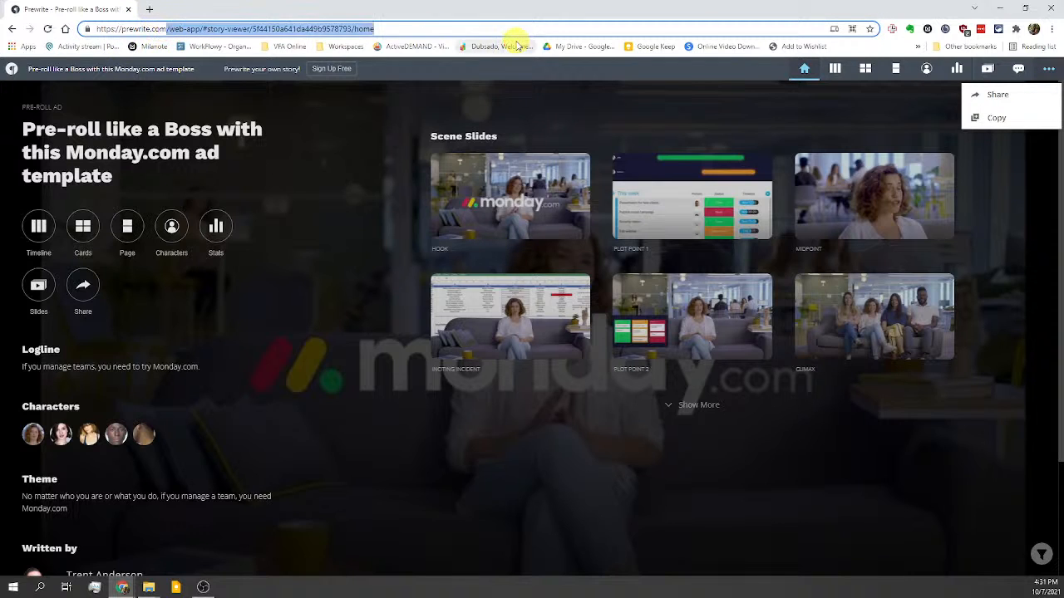
key("BackSpace")
key("Return")
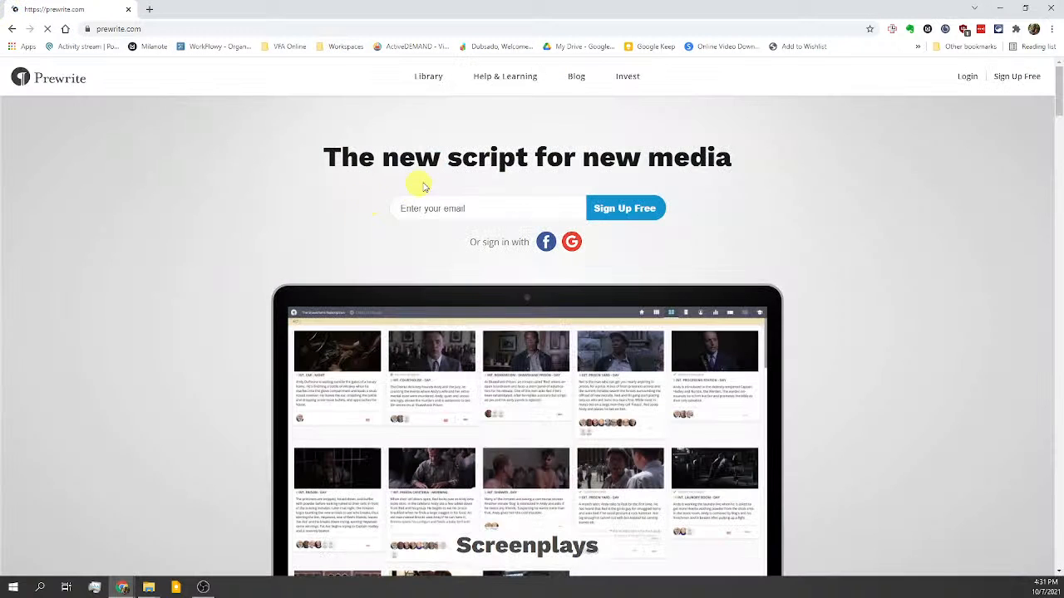
Step: Look through the homepage sections, including features, sharing, testimonials, free and premium account pricing, and the contact form
scroll(503, 181, "down", 4)
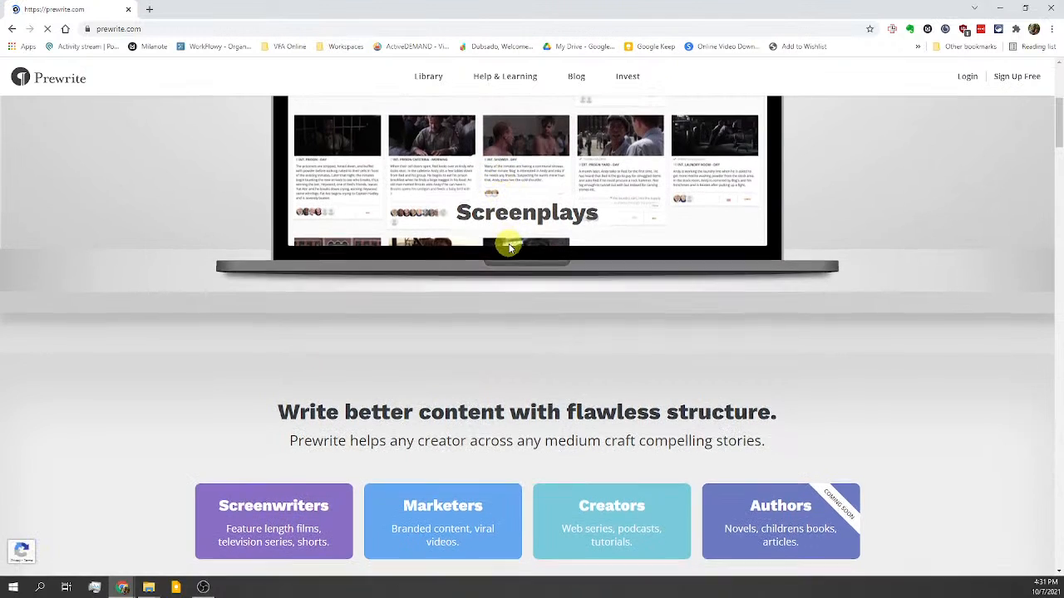
scroll(508, 246, "down", 3)
scroll(510, 247, "down", 4)
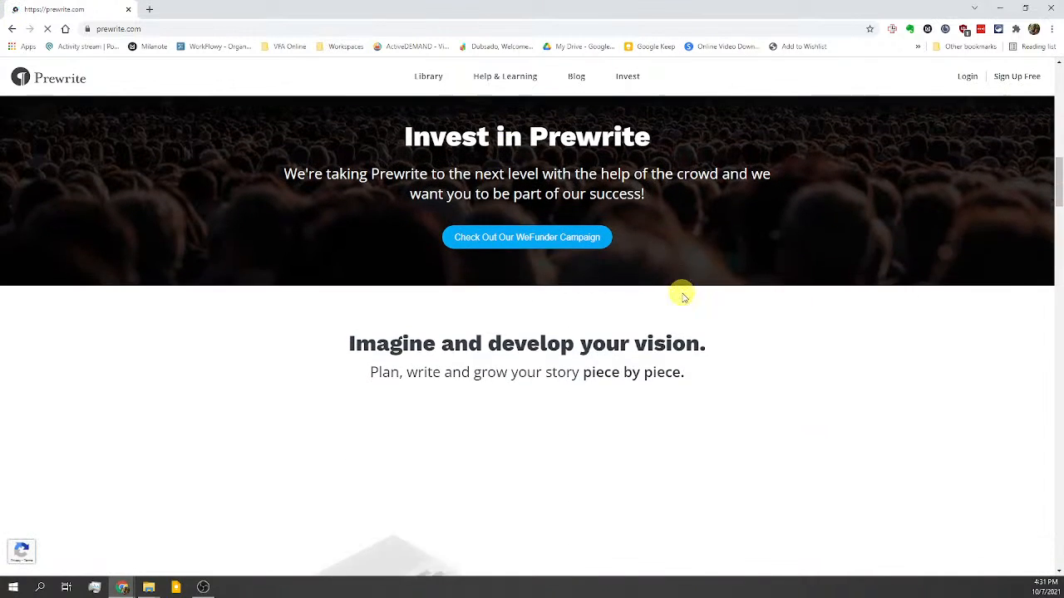
scroll(684, 294, "down", 5)
scroll(753, 304, "down", 3)
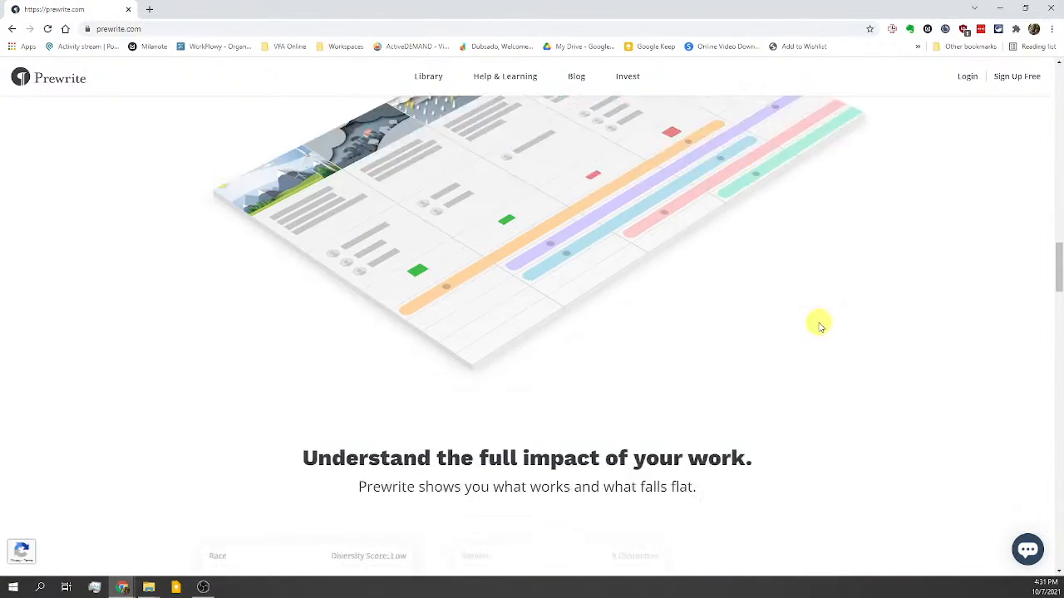
scroll(677, 391, "down", 12)
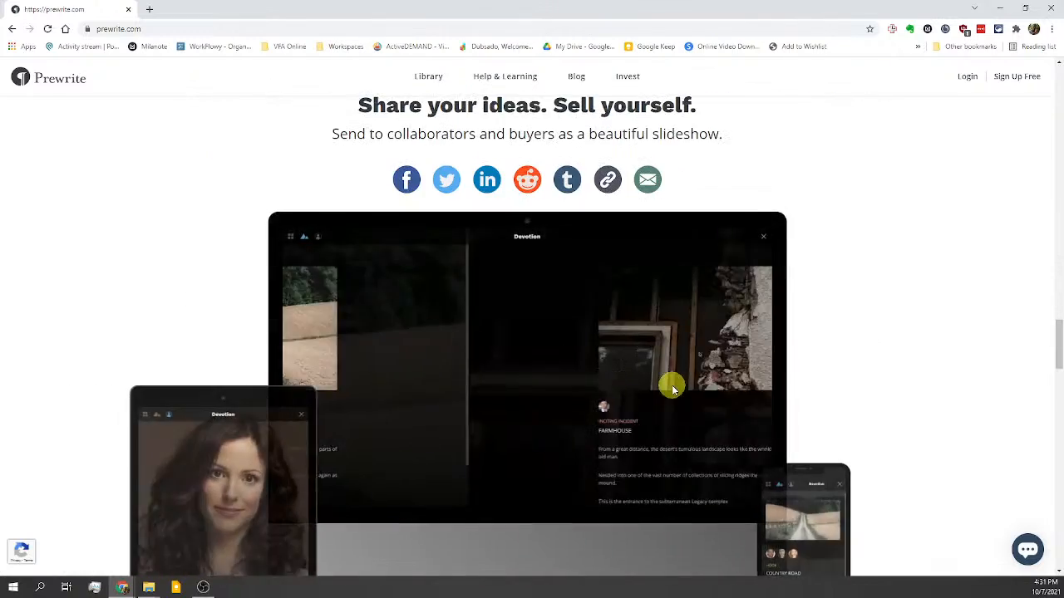
scroll(674, 389, "down", 10)
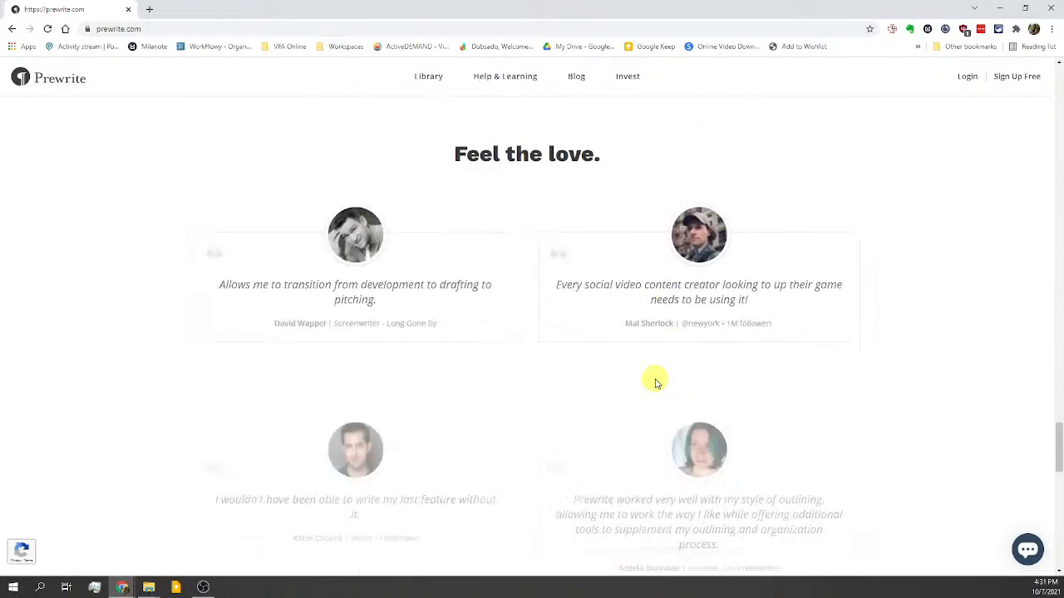
scroll(656, 376, "down", 8)
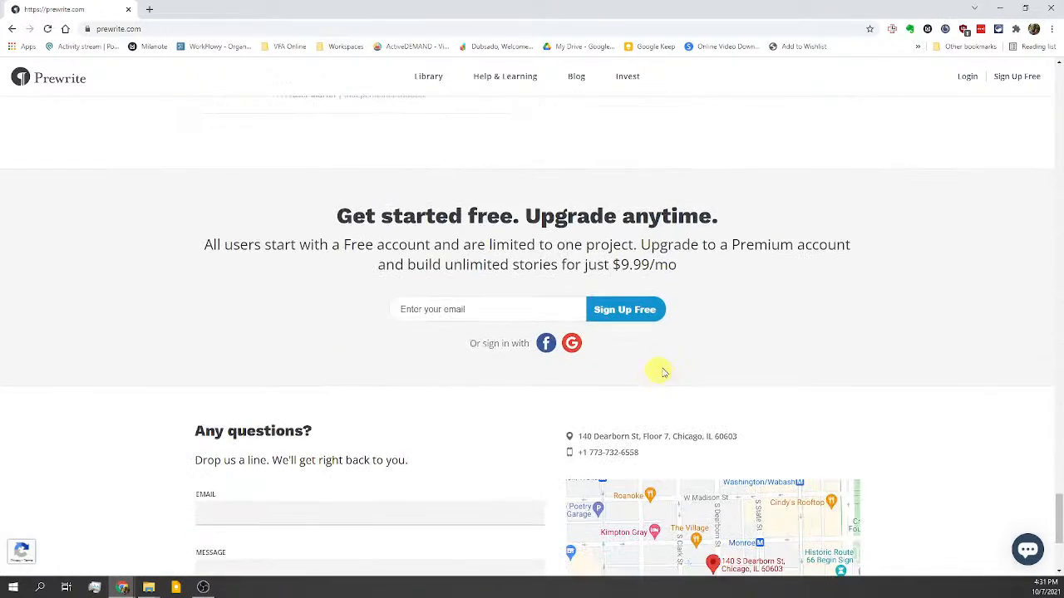
scroll(701, 319, "down", 1)
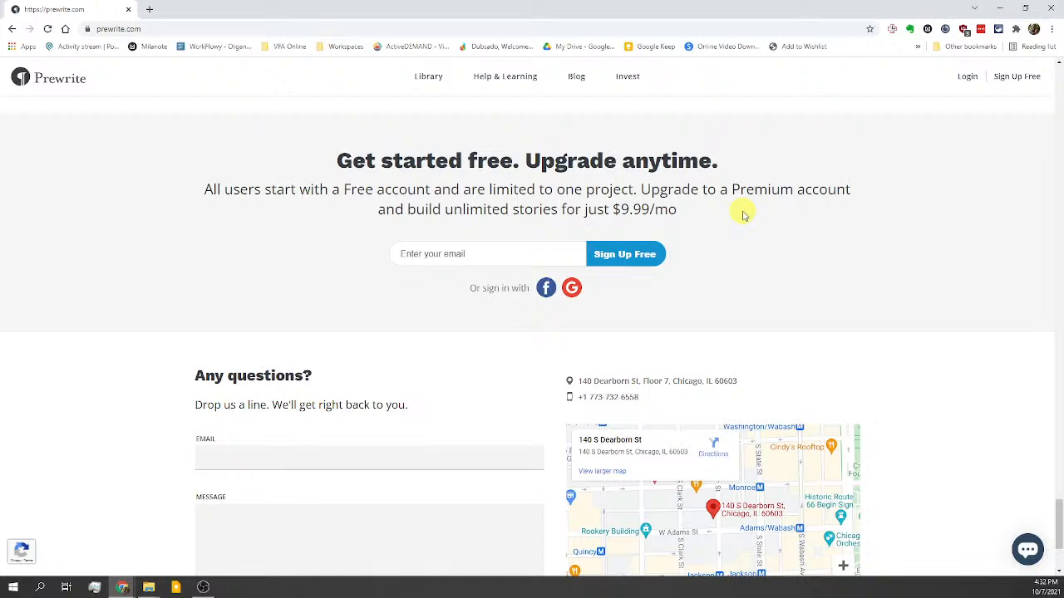
scroll(661, 355, "down", 1)
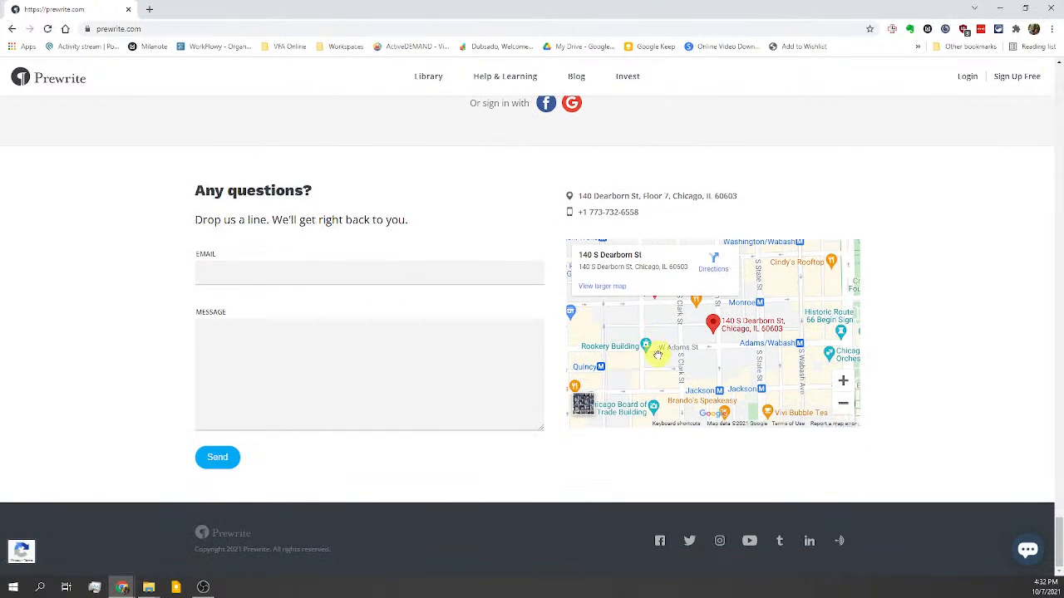
Step: Sign up for a free account from the homepage using the business contact e-mail address
scroll(629, 427, "up", 4)
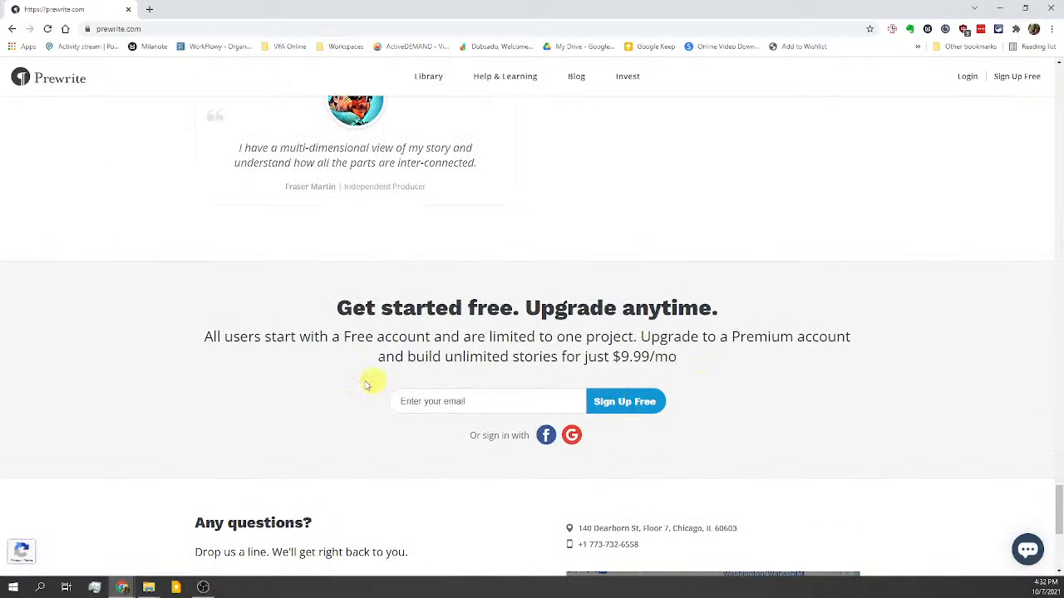
left_click(465, 404)
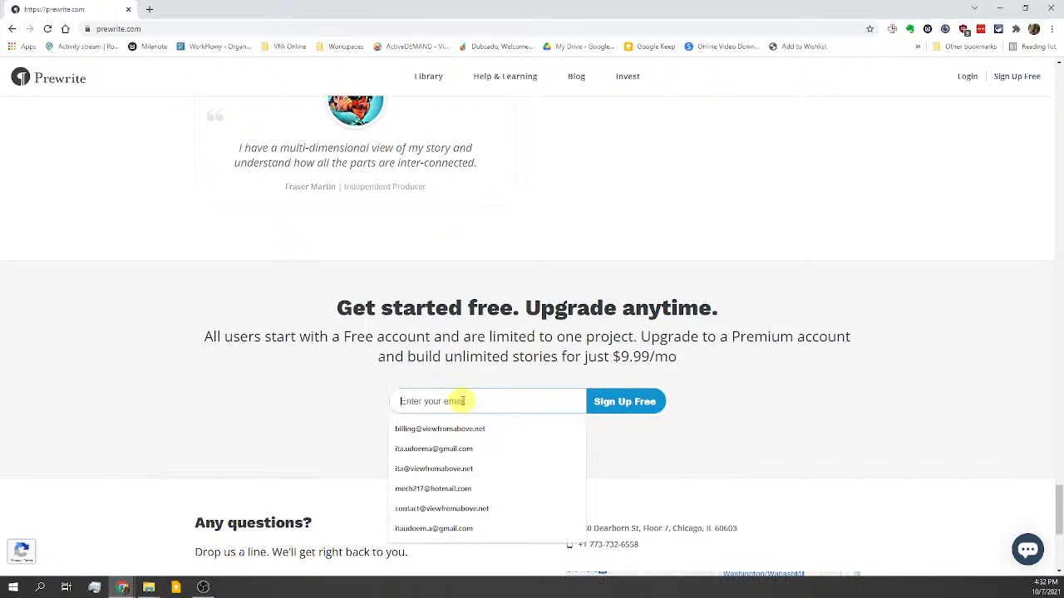
left_click(424, 507)
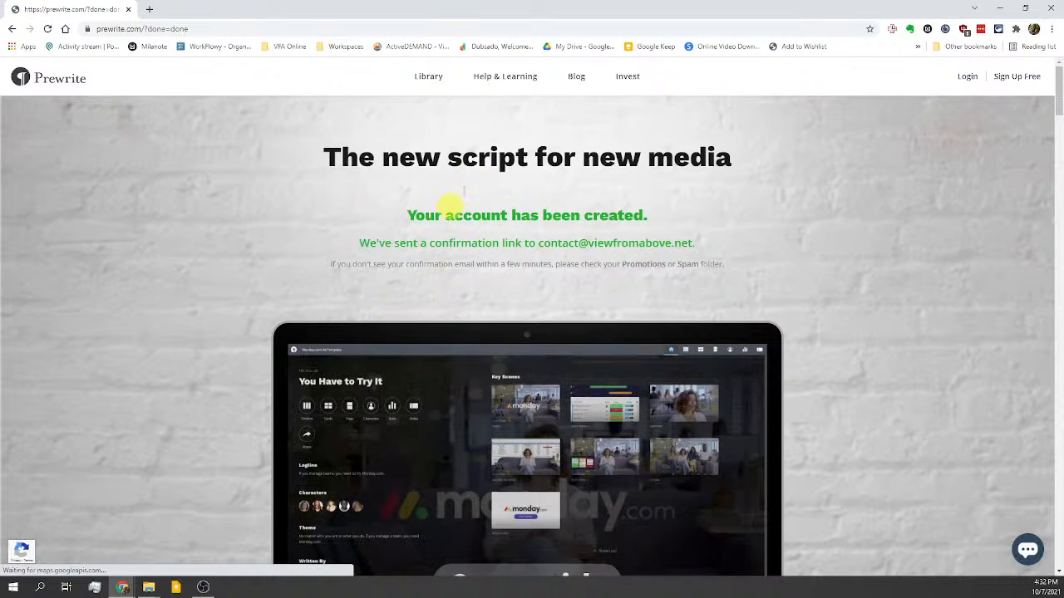
scroll(415, 221, "down", 4)
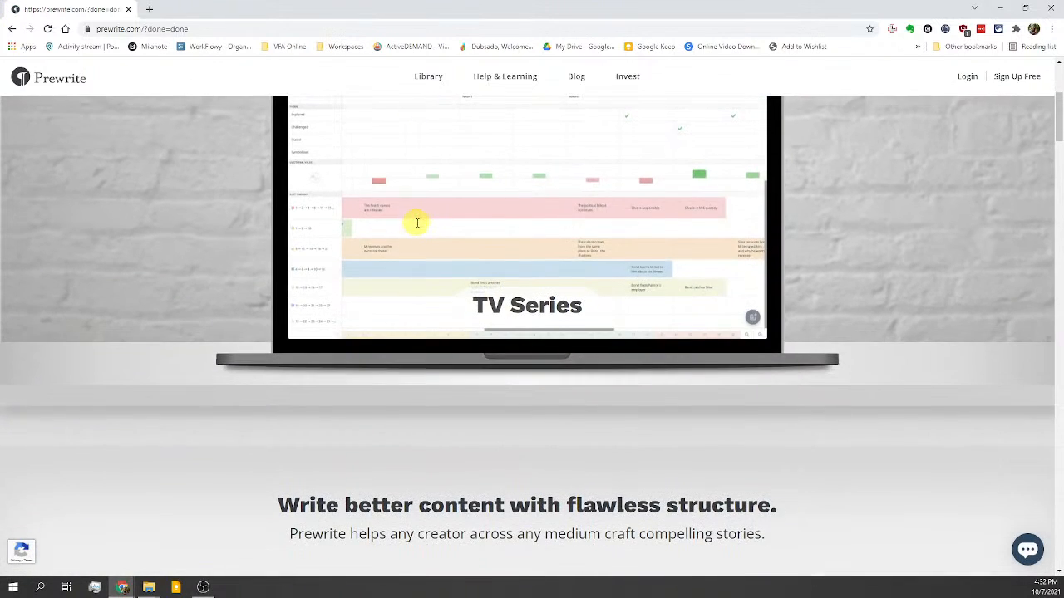
scroll(399, 266, "down", 2)
scroll(570, 325, "up", 4)
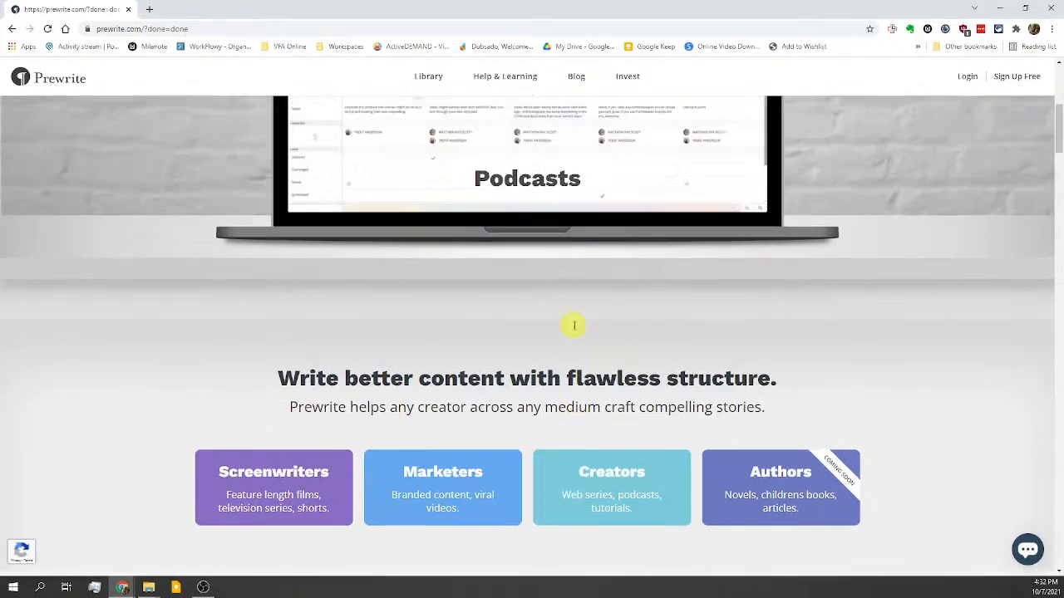
scroll(573, 325, "up", 2)
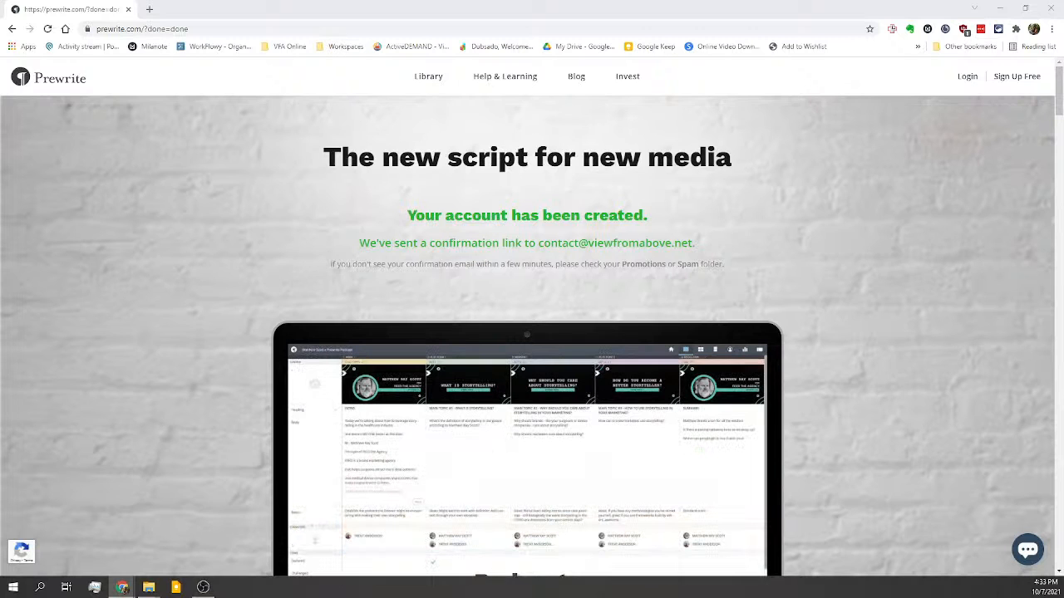
Step: Bring the signed-in My Stories page into view and add the prewrite.com login to LastPass
left_click_drag(0, 237, 224, 11)
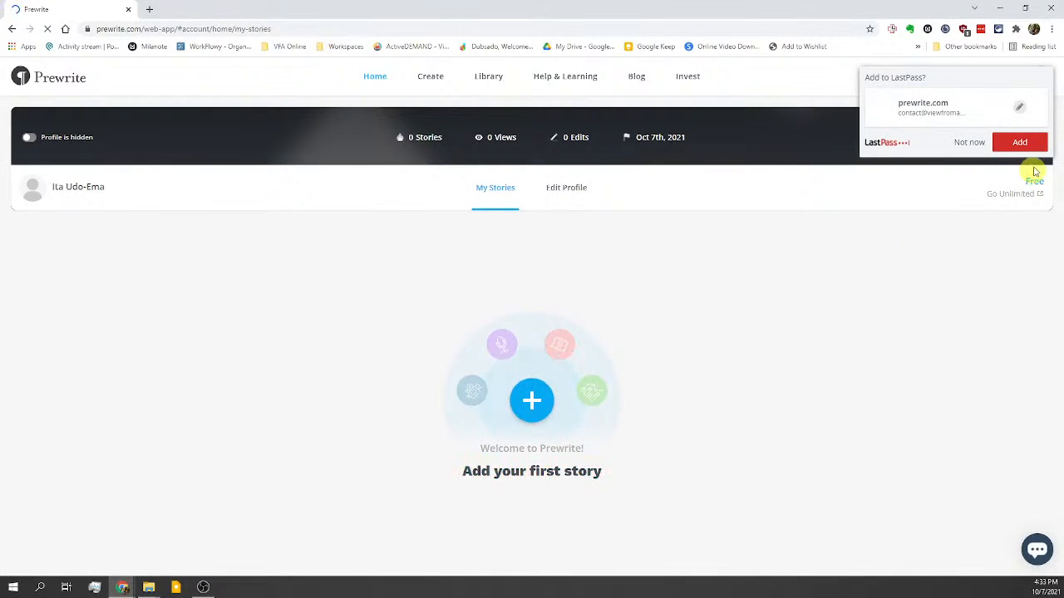
left_click(1022, 144)
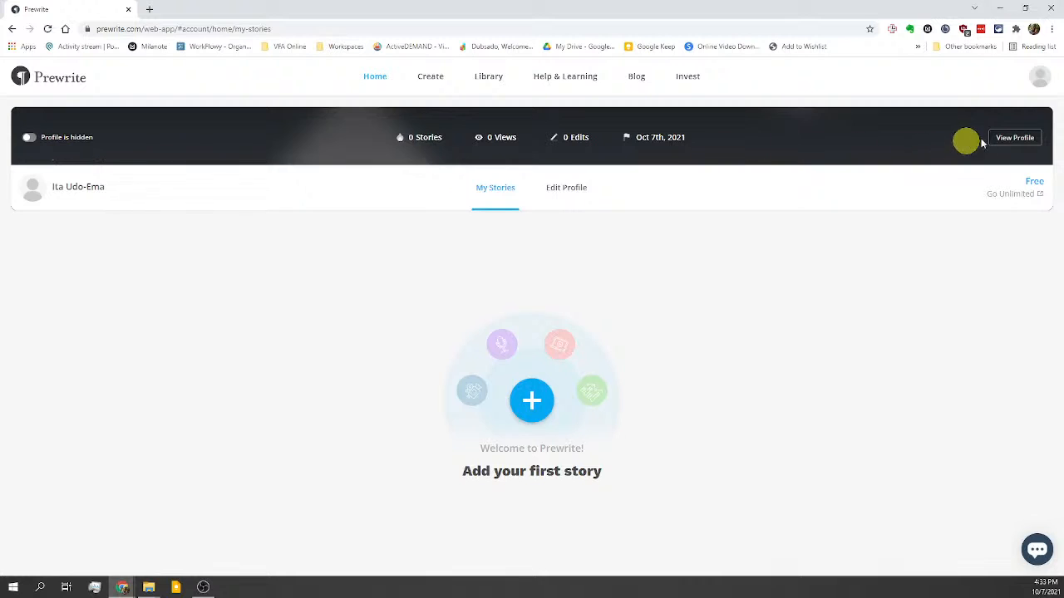
Step: View the account's public profile page, check its story, bio and accomplishments sections, and return to My Stories
left_click(1015, 138)
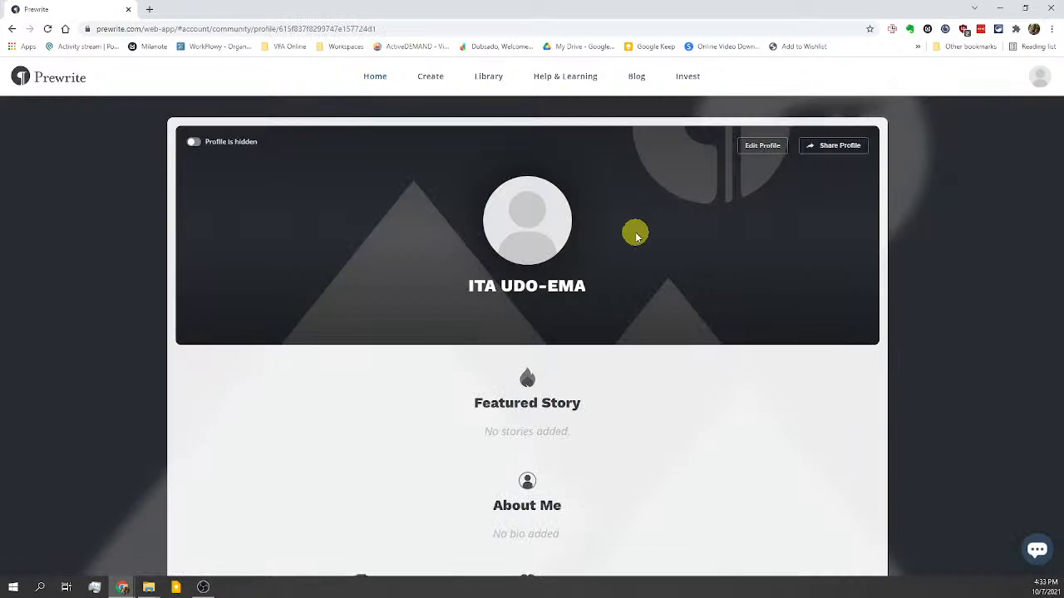
scroll(635, 237, "down", 1)
scroll(636, 237, "down", 1)
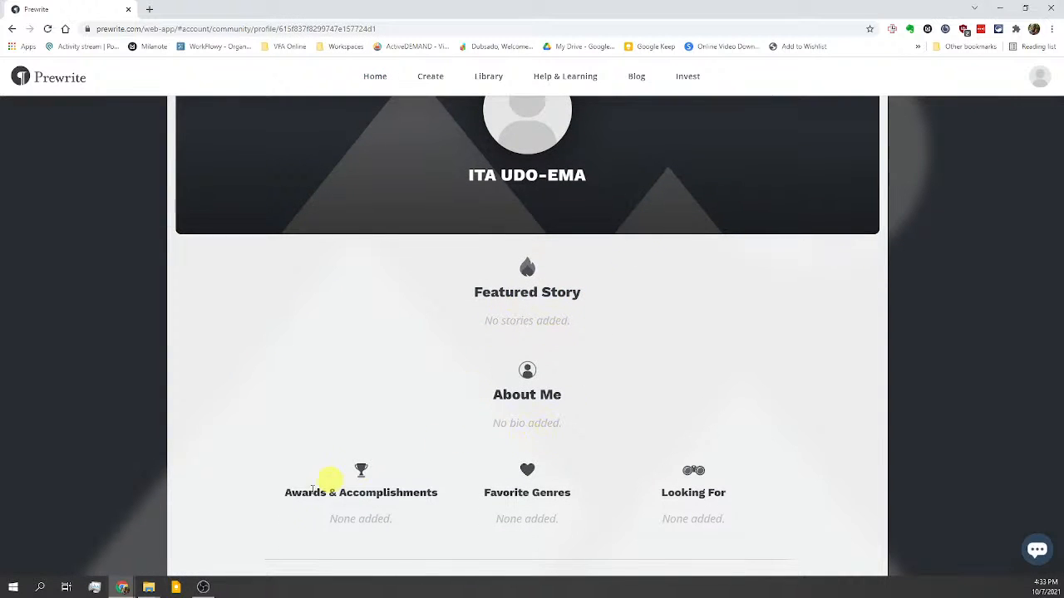
scroll(635, 303, "up", 3)
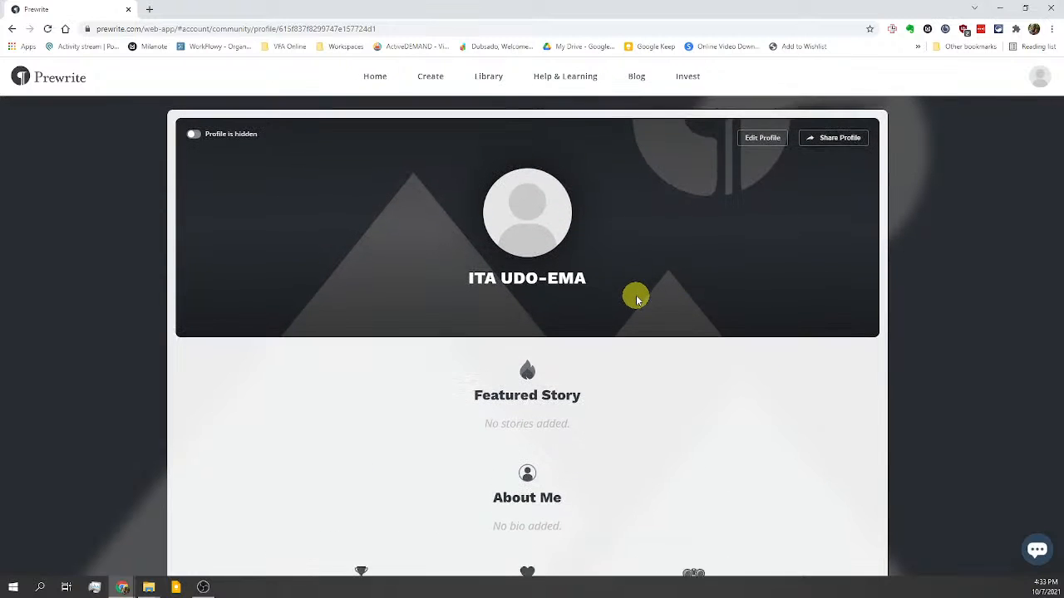
key("alt+Left")
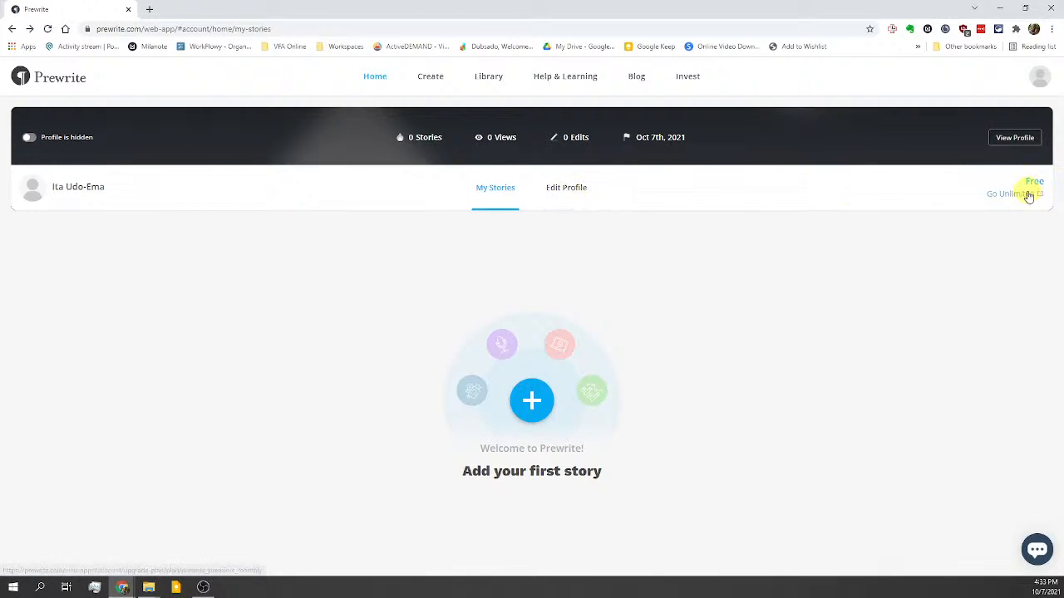
Step: Open the Go Unlimited upgrade page and compare the monthly and annual pricing of the Unlimited Stories plan
left_click(1018, 194)
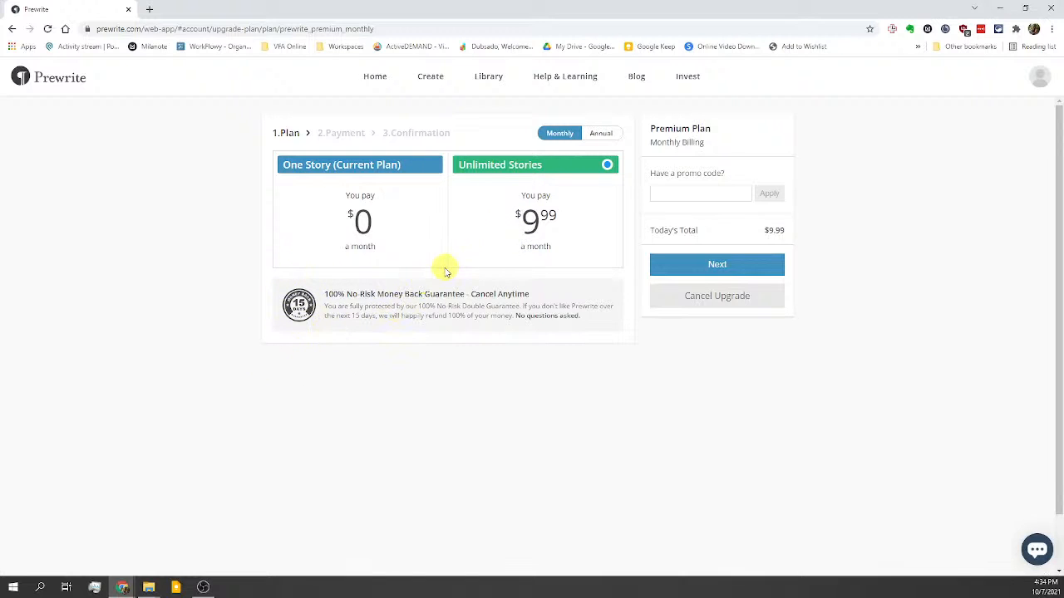
left_click(603, 135)
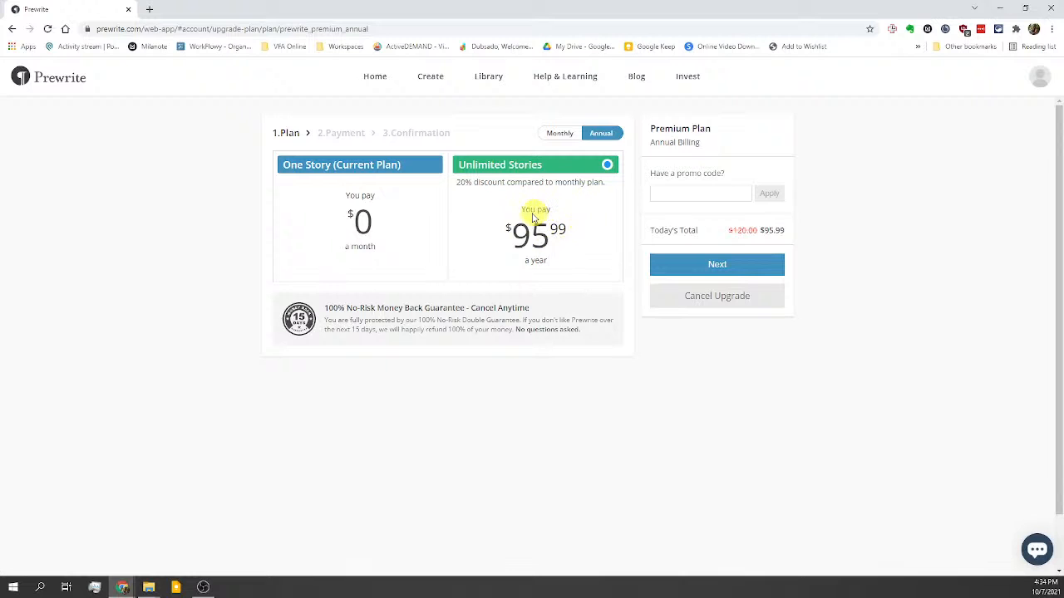
left_click(560, 134)
scroll(453, 233, "down", 1)
scroll(453, 230, "up", 1)
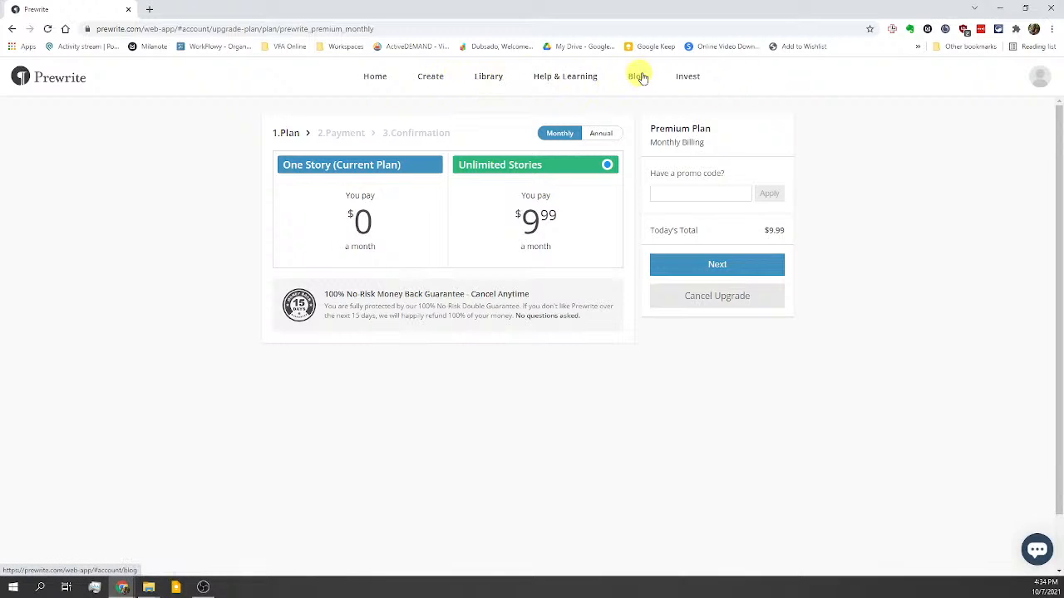
Step: Open Help & Learning and read the Prewrite Basics introduction
left_click(566, 81)
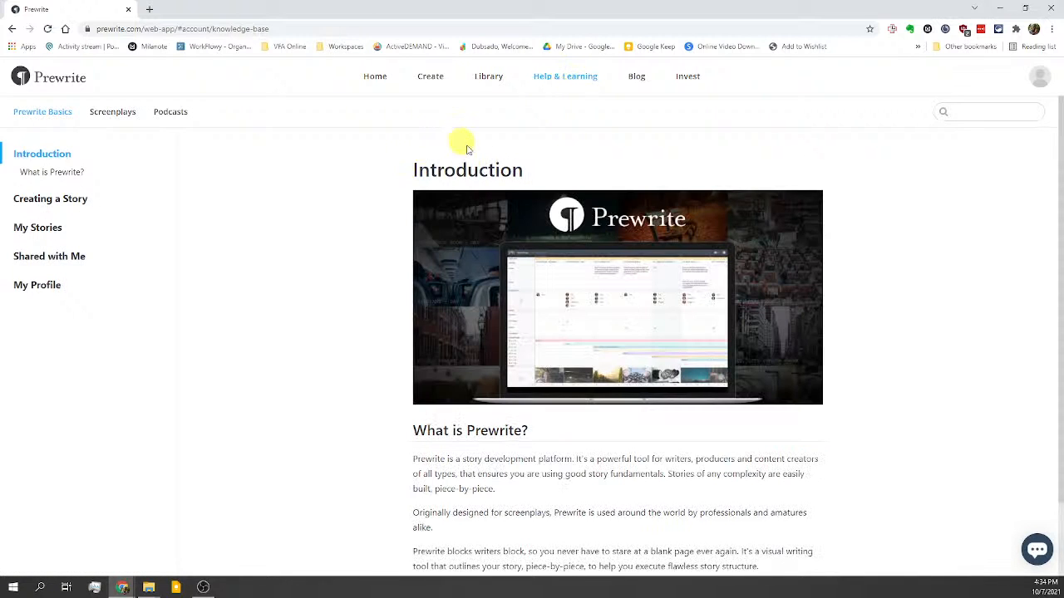
scroll(491, 161, "down", 1)
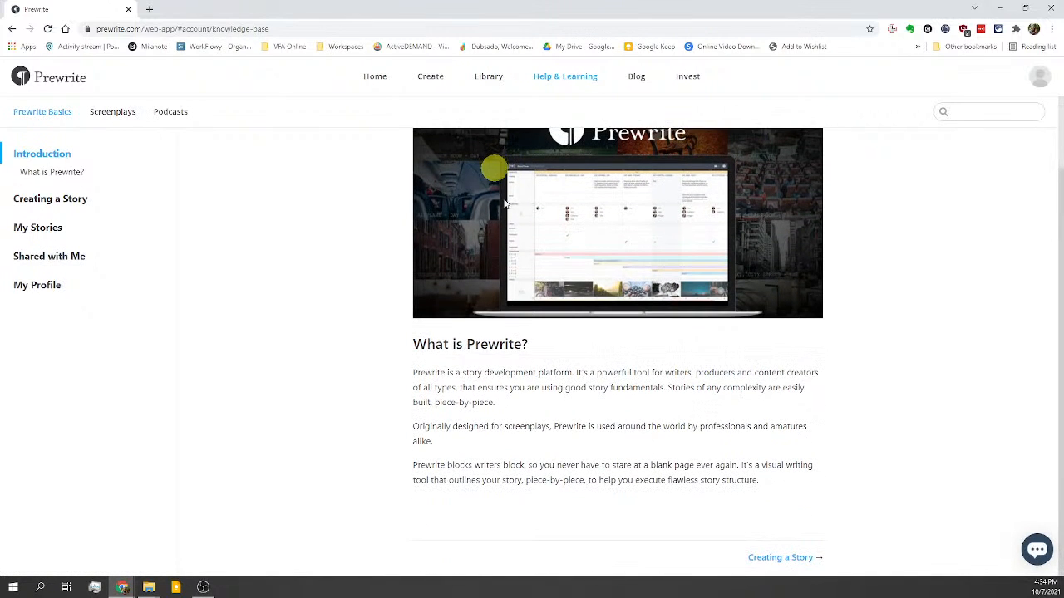
Step: Open the Blog and browse its articles on screenwriting, video scripts, podcasts, YouTube strategy and content planning
left_click(639, 81)
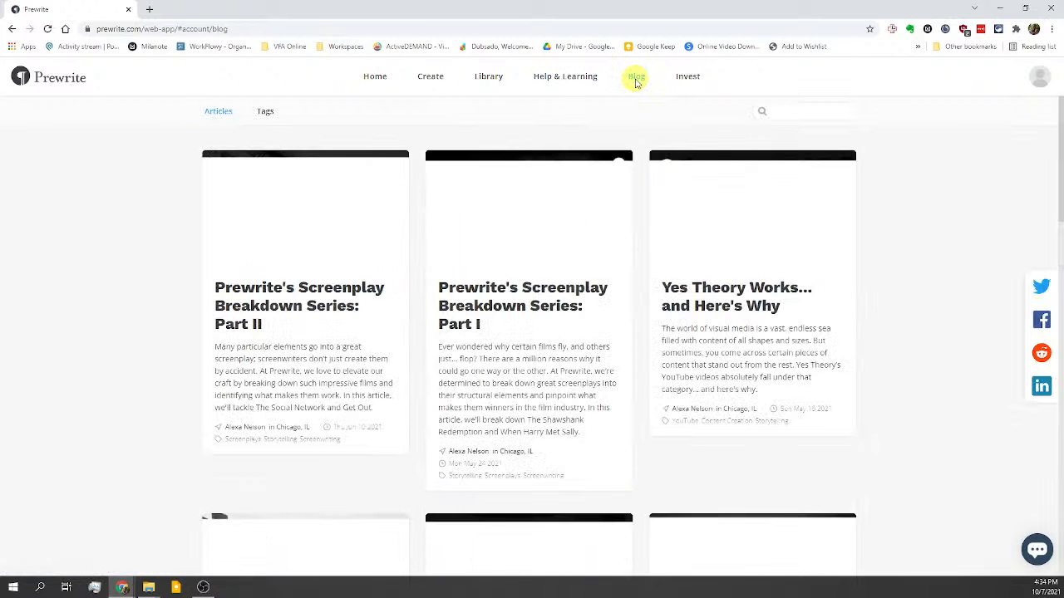
scroll(519, 147, "down", 1)
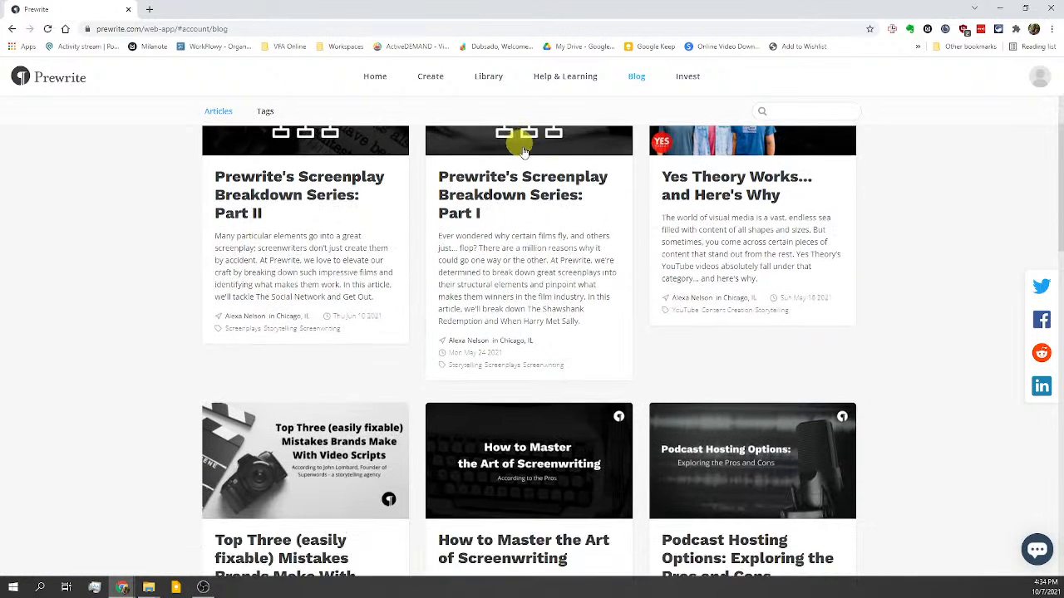
scroll(651, 212, "down", 1)
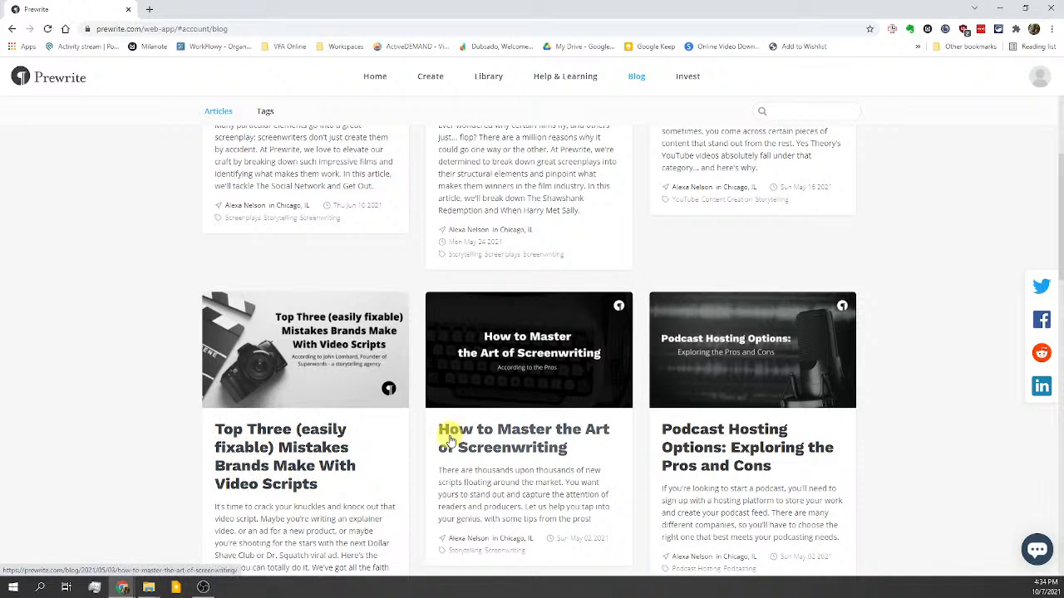
scroll(447, 432, "up", 3)
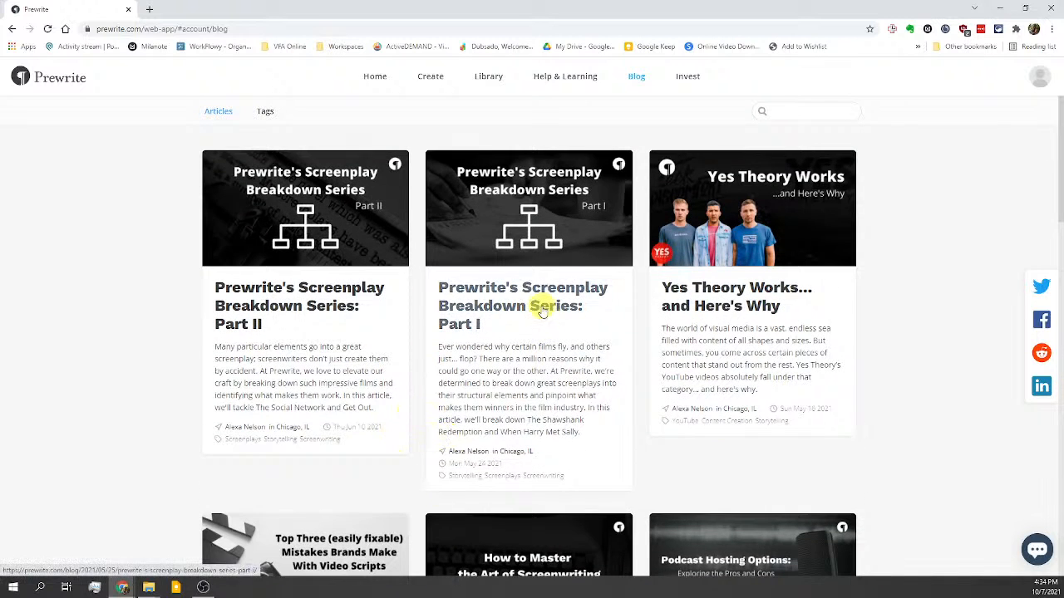
scroll(555, 381, "down", 3)
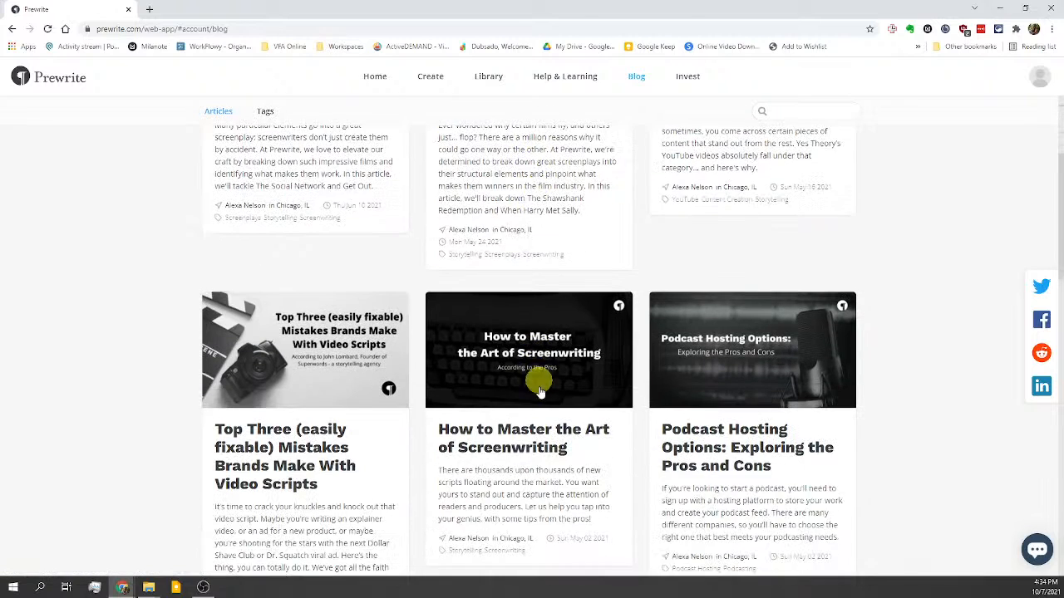
scroll(303, 477, "down", 1)
scroll(303, 476, "down", 2)
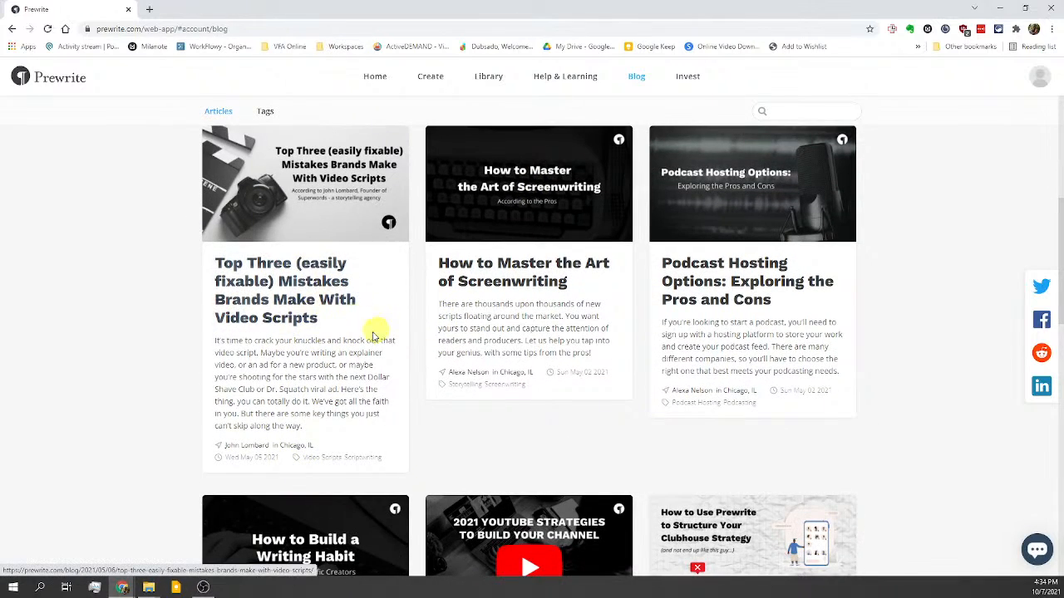
scroll(334, 275, "down", 2)
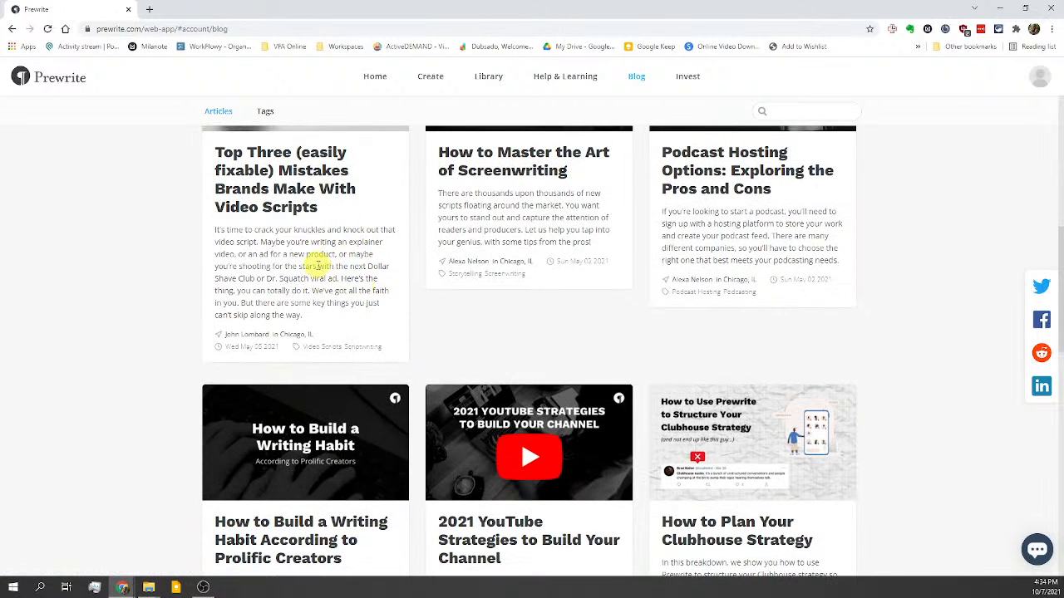
scroll(318, 265, "down", 2)
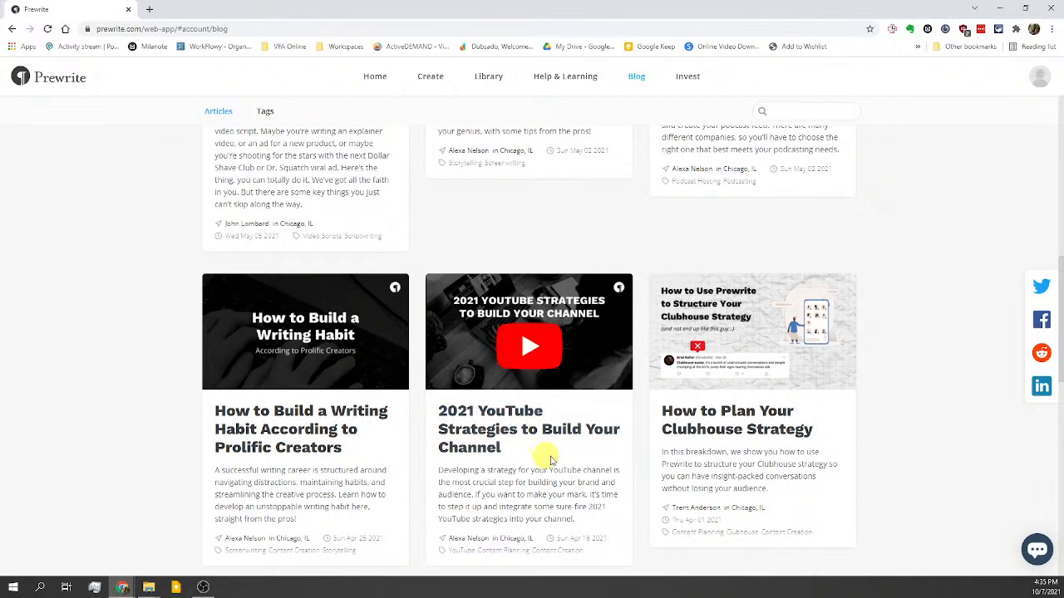
scroll(706, 434, "down", 3)
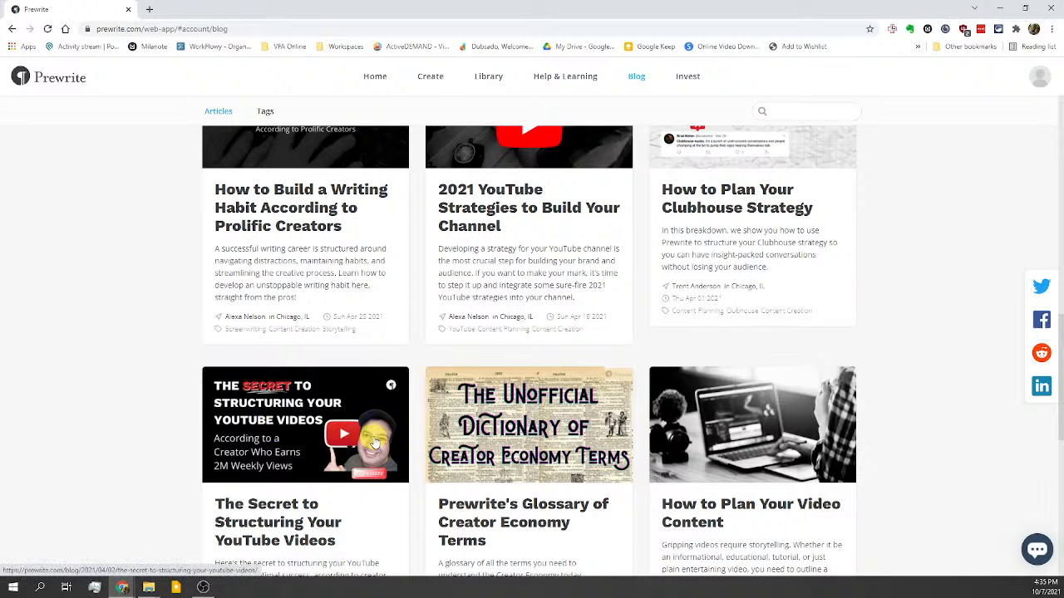
scroll(491, 408, "down", 2)
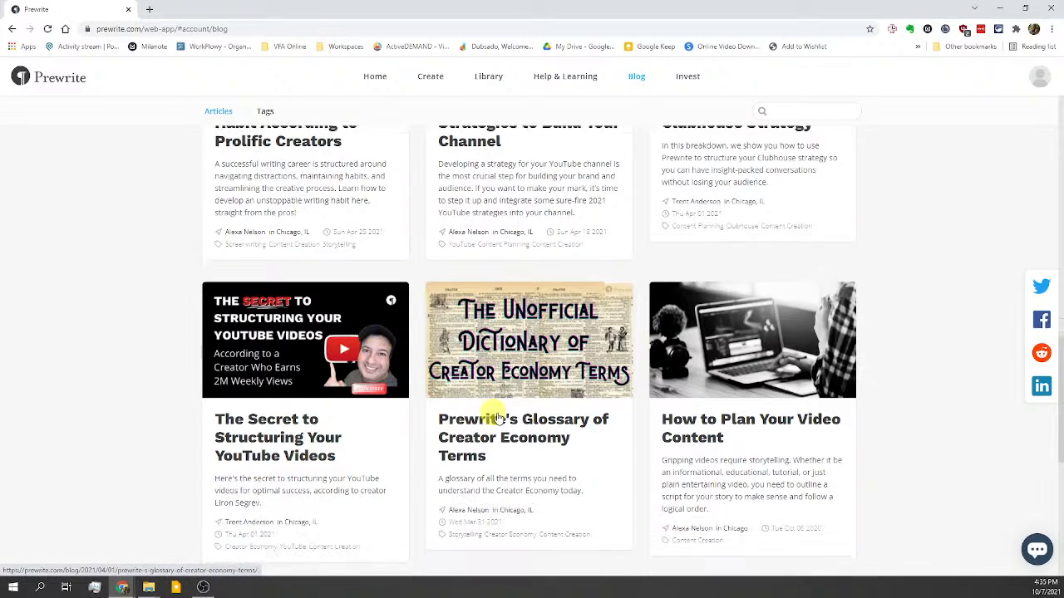
Step: Look through the remaining blog articles, including the video content planning, character building and Half-Hour Sitcom posts
scroll(706, 388, "down", 3)
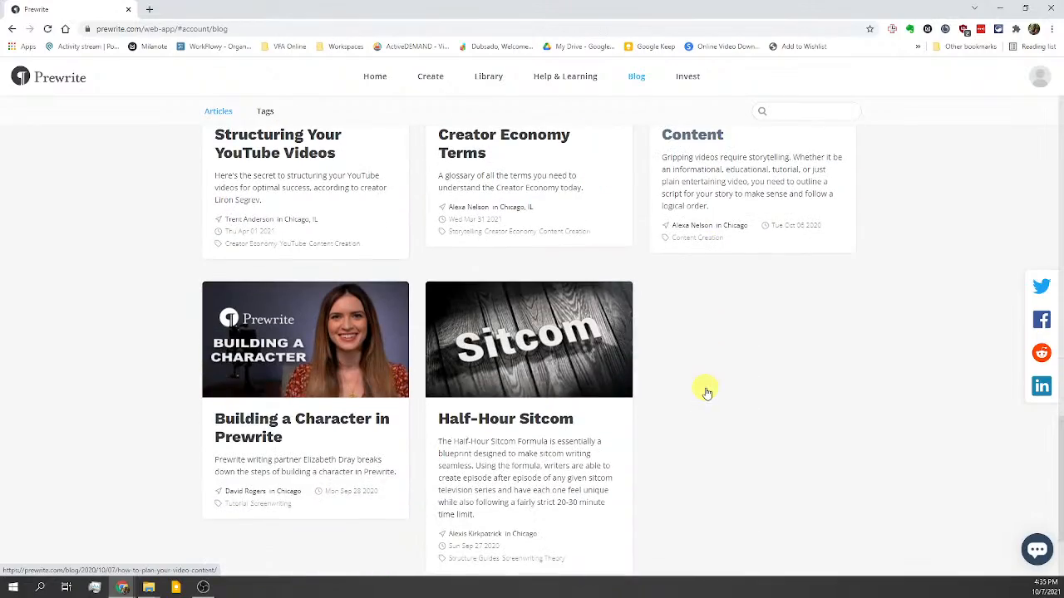
scroll(706, 387, "up", 2)
scroll(705, 448, "down", 2)
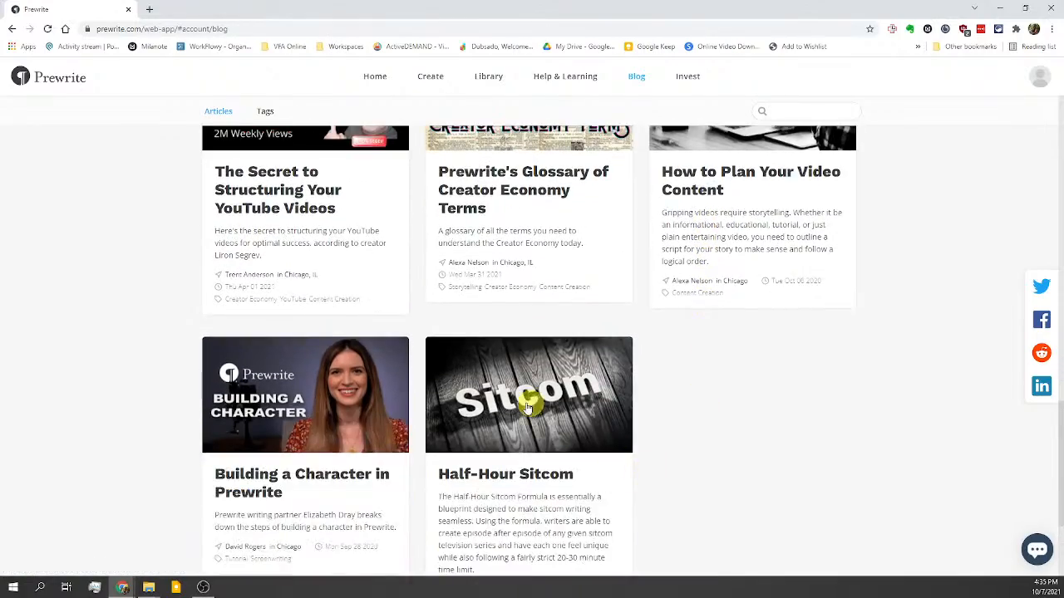
scroll(582, 432, "up", 4)
scroll(548, 422, "up", 10)
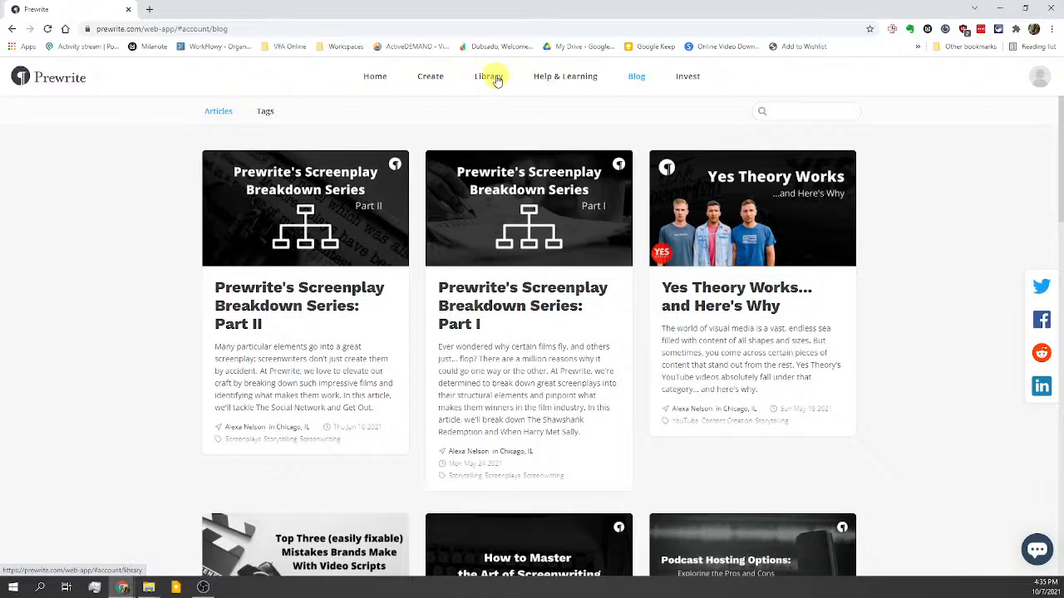
Step: Open the Library and look over its story templates
left_click(490, 76)
scroll(506, 231, "down", 4)
scroll(501, 225, "up", 4)
Step: Start adding a first story from Home, look over the story types and copyable library stories, and choose Screenplay
left_click(374, 75)
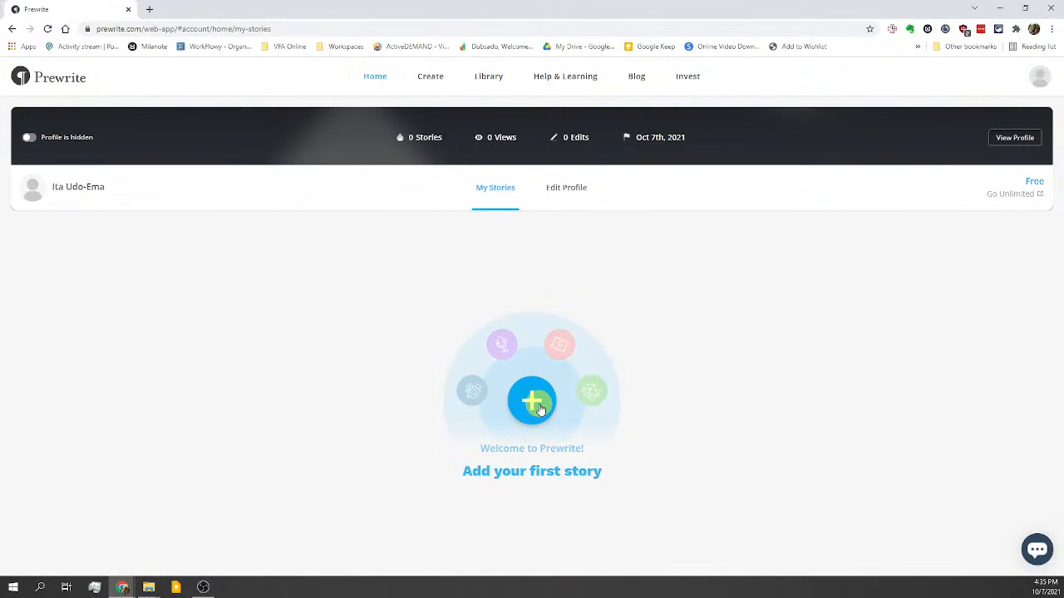
left_click(532, 403)
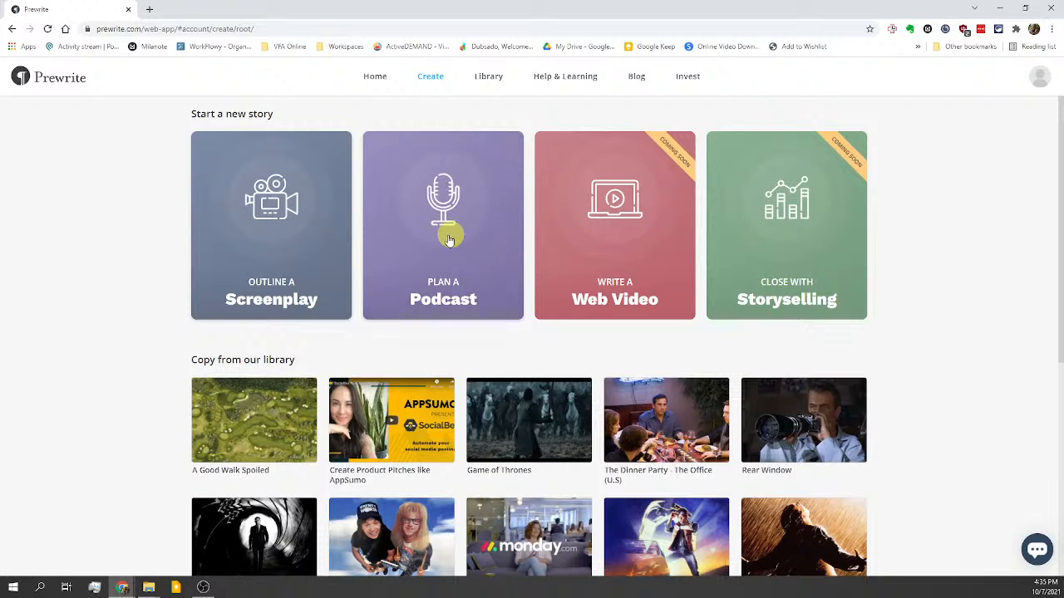
scroll(458, 230, "down", 1)
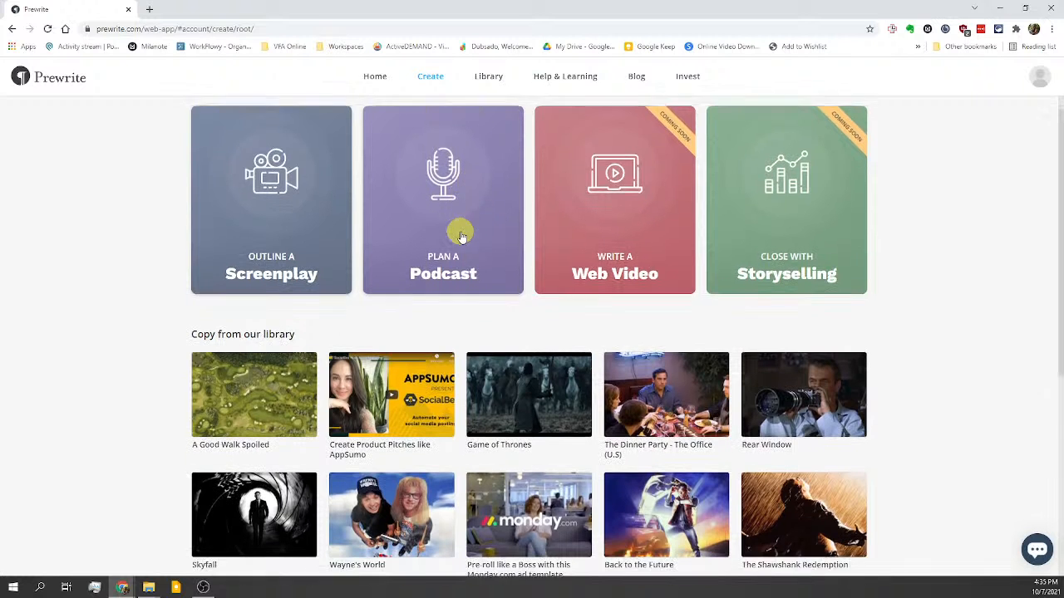
scroll(463, 212, "up", 1)
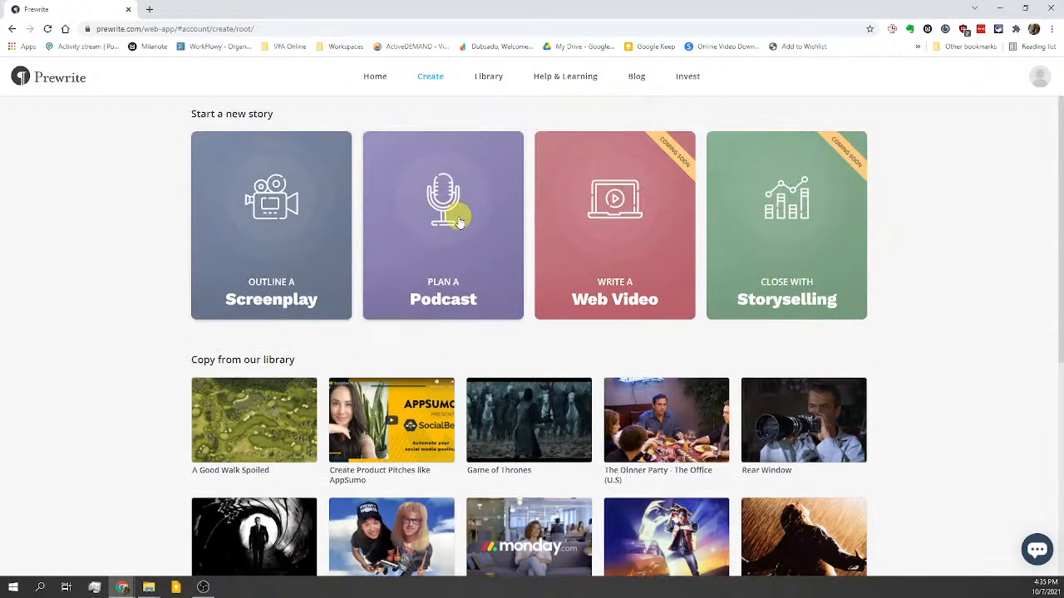
left_click(284, 215)
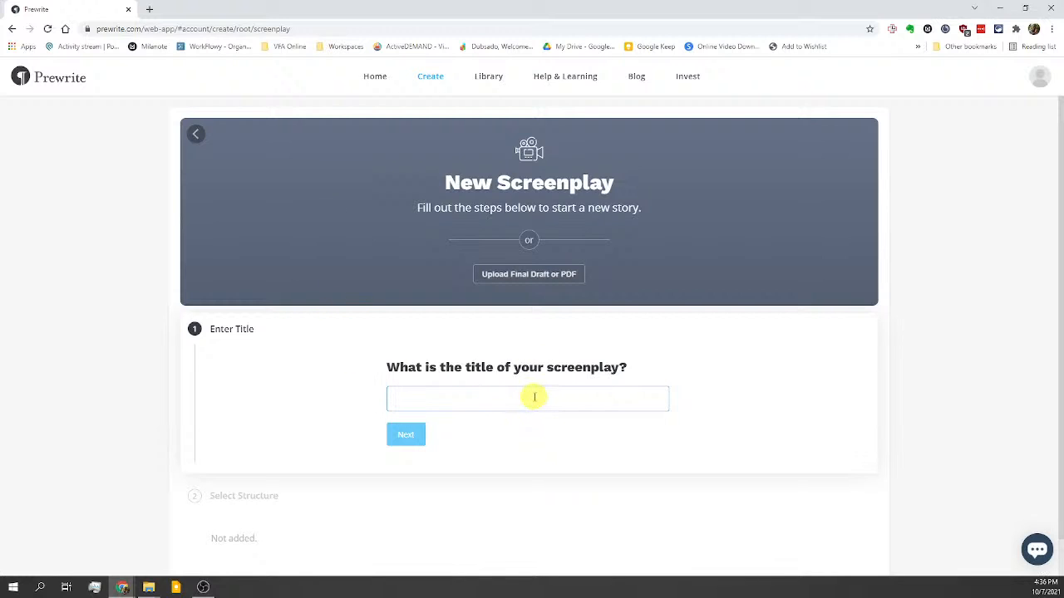
type("Id")
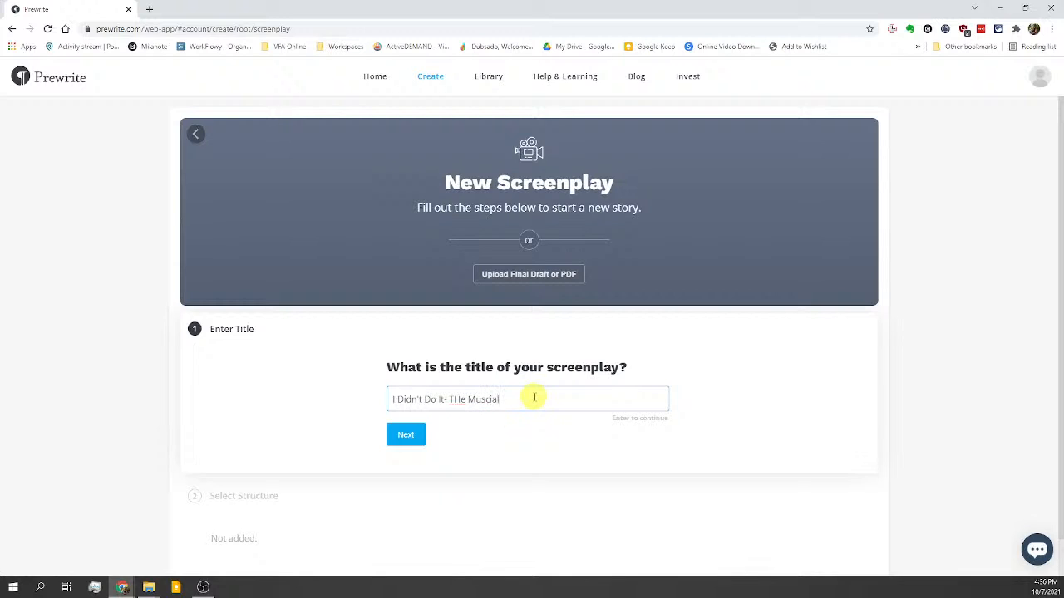
left_click(453, 399)
left_click(461, 398)
right_click(488, 401)
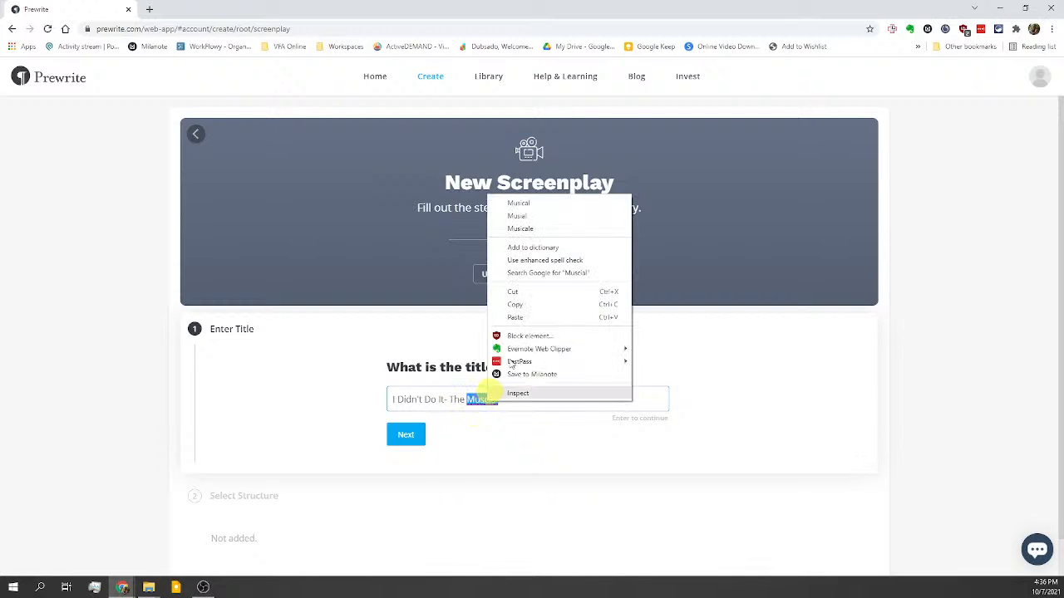
left_click(519, 203)
Step: Title the new screenplay "Fight Club" and continue to the structure selection
triple_click(484, 401)
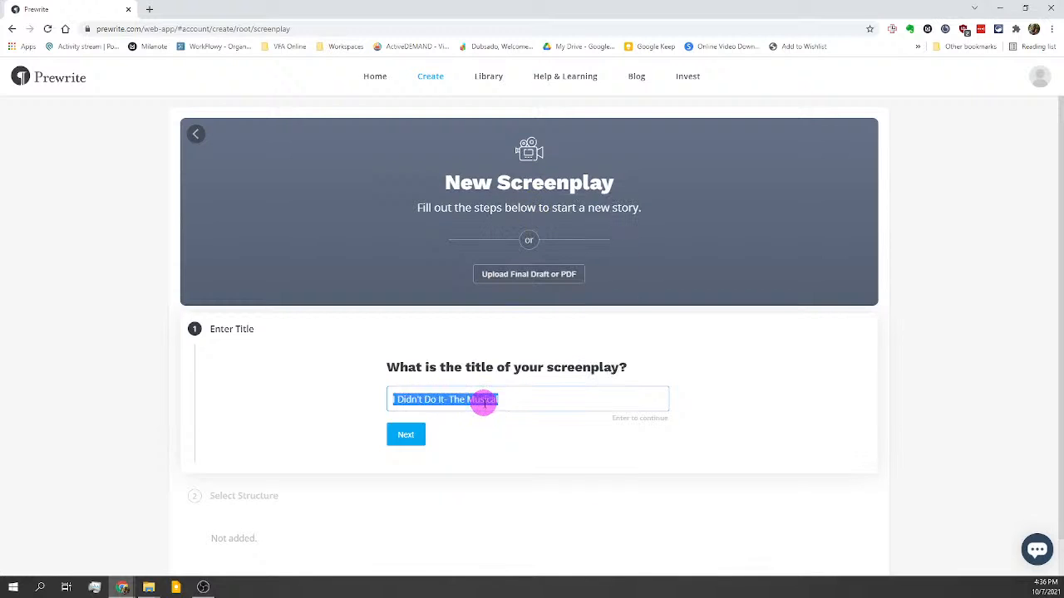
type("Fight Club")
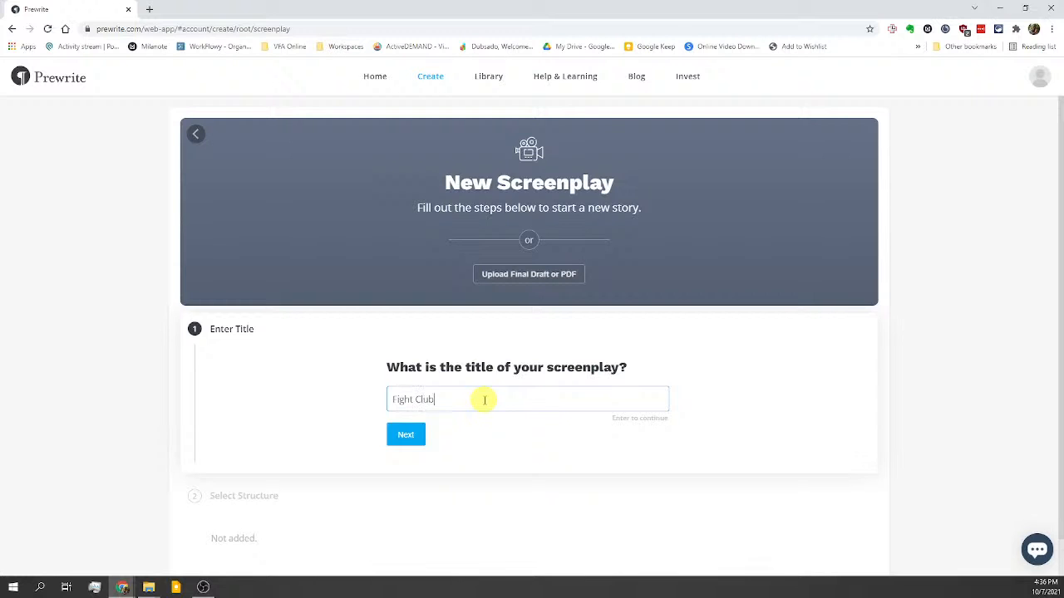
left_click(405, 435)
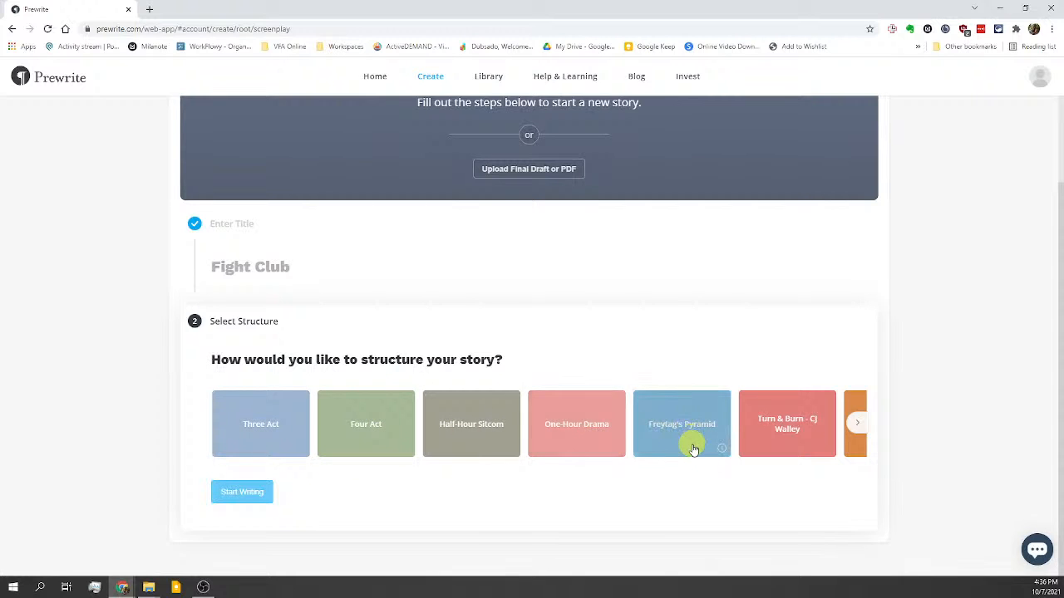
Step: Browse the available story structures and read the descriptions of One-Hour Drama, Three Act and Four Act
left_click(861, 426)
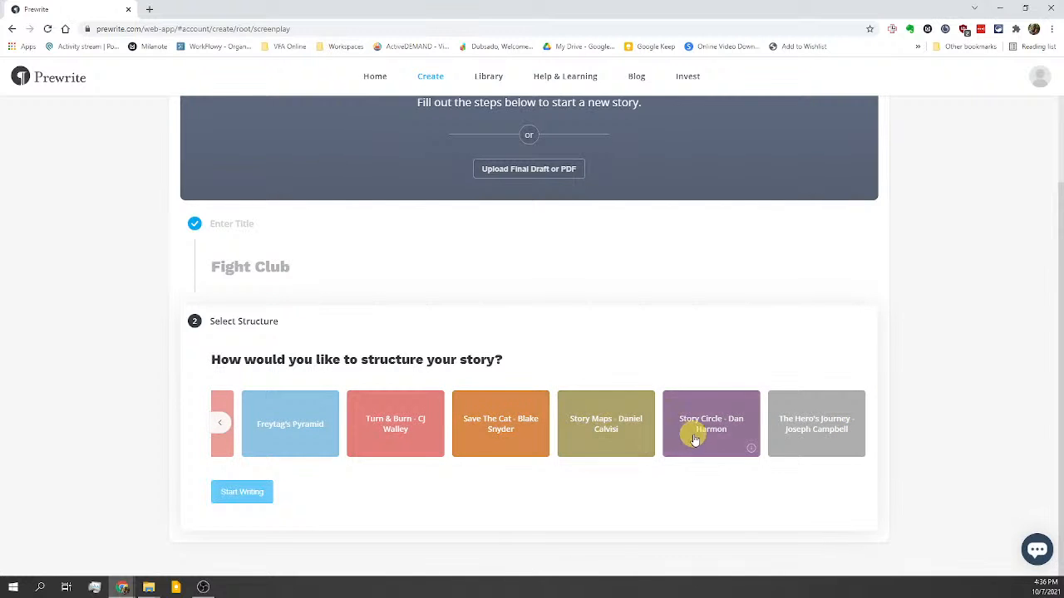
left_click(221, 429)
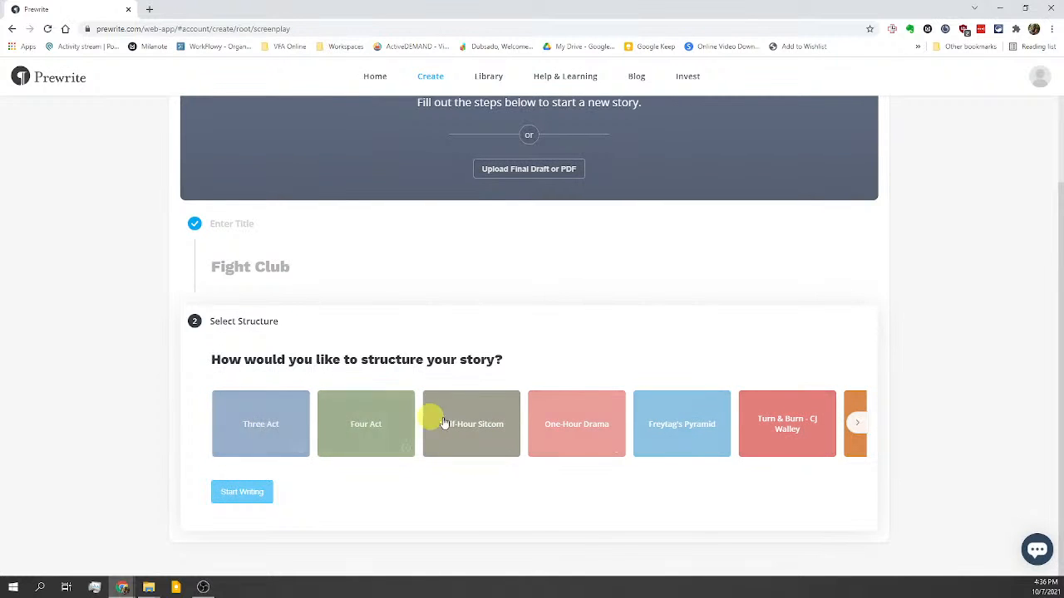
left_click(616, 451)
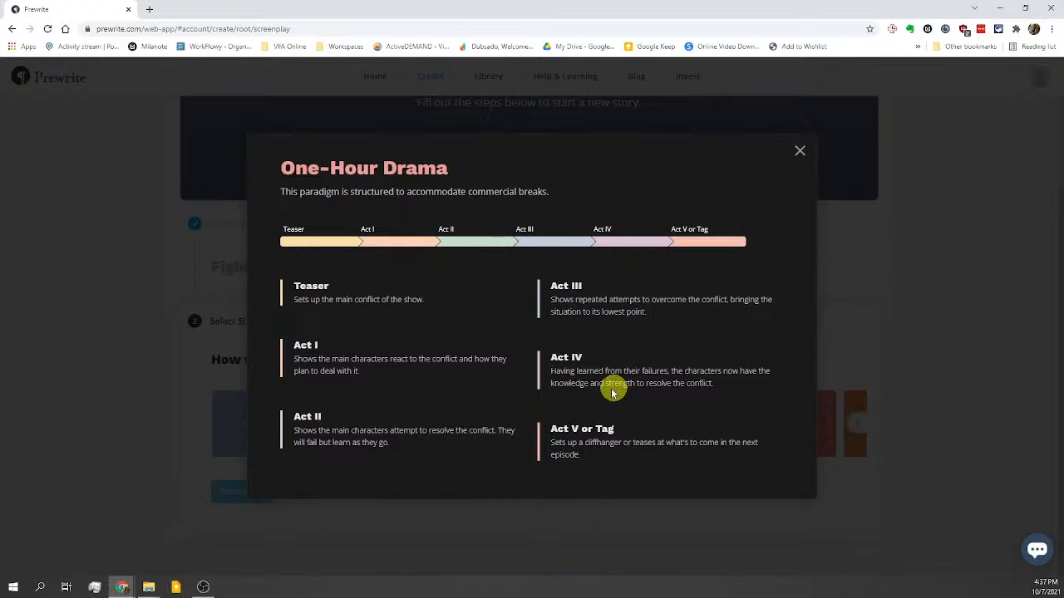
left_click(798, 153)
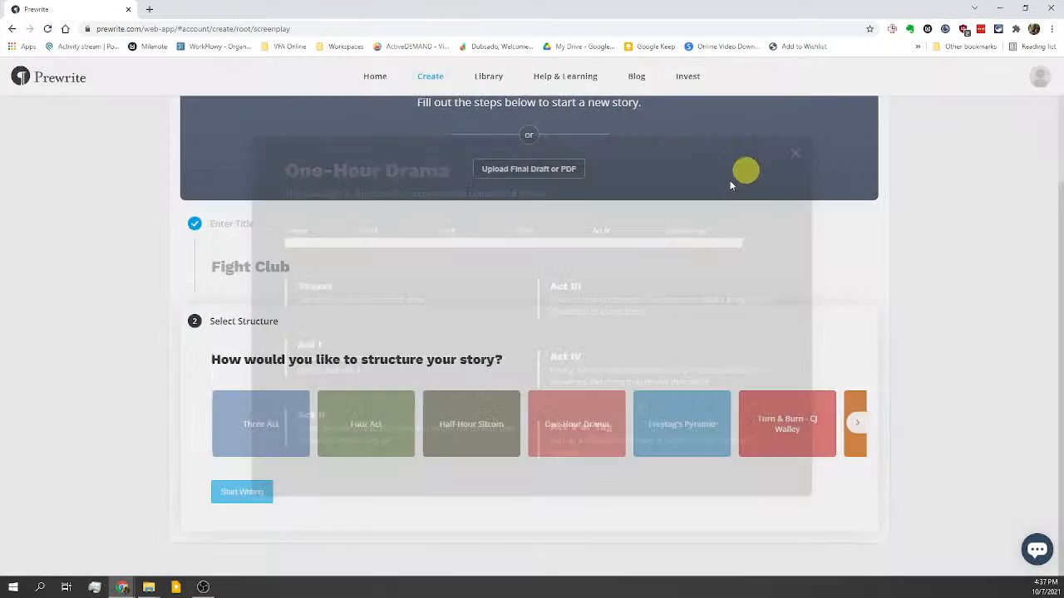
left_click(301, 451)
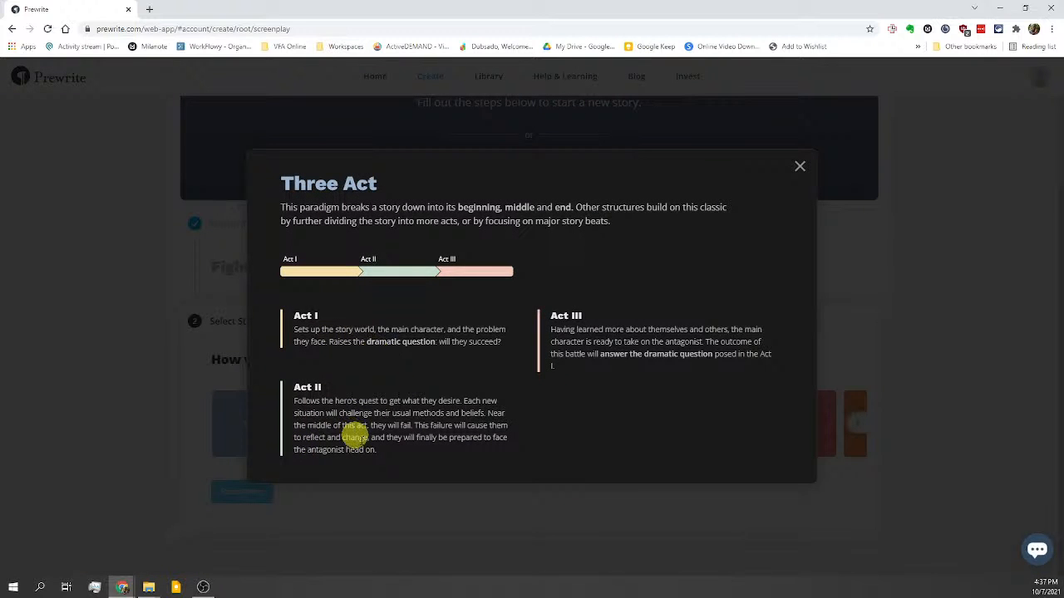
left_click(800, 167)
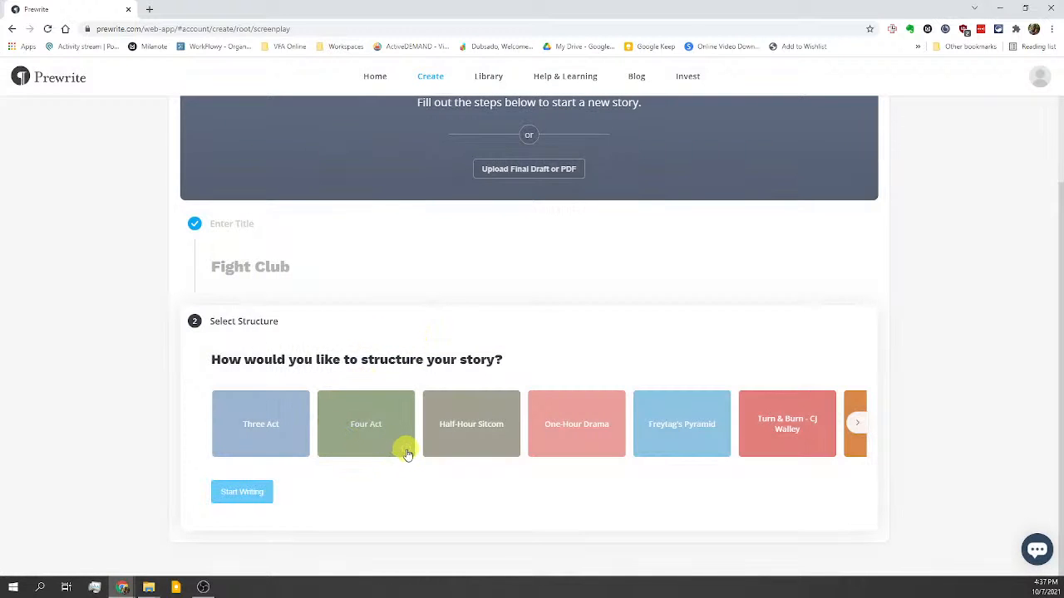
left_click(408, 453)
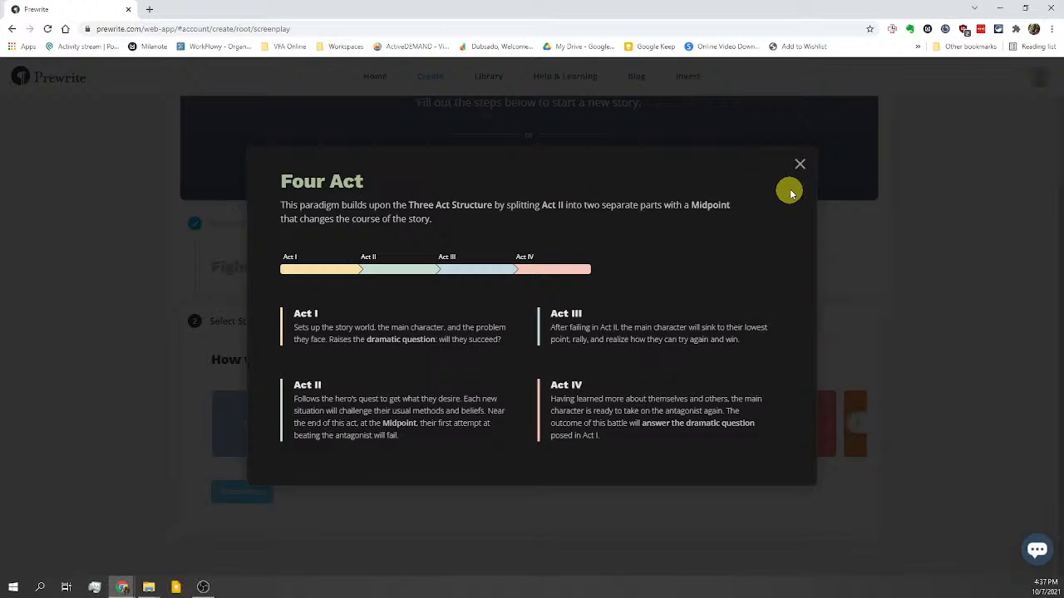
left_click(798, 163)
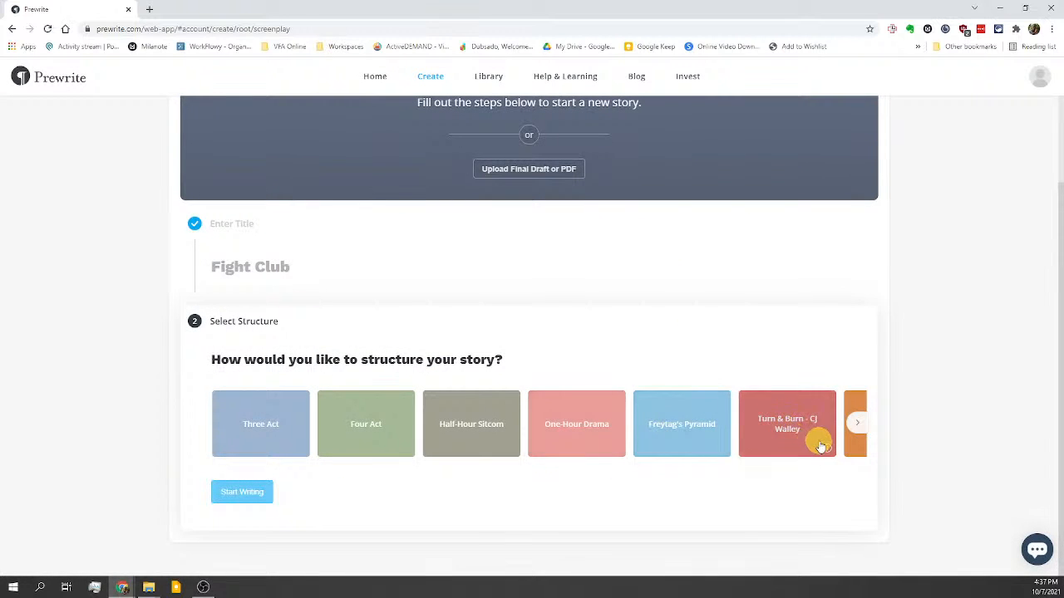
Step: Read the Turn & Burn structure's description, skim its linked Script Revolution guide, and return to the structure choices
left_click(828, 452)
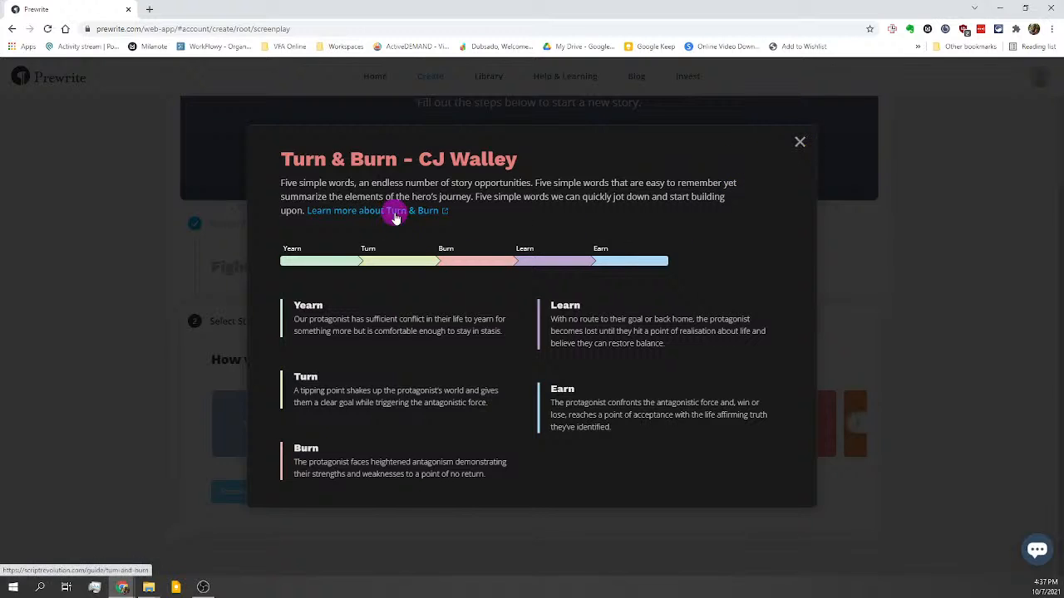
left_click(394, 211)
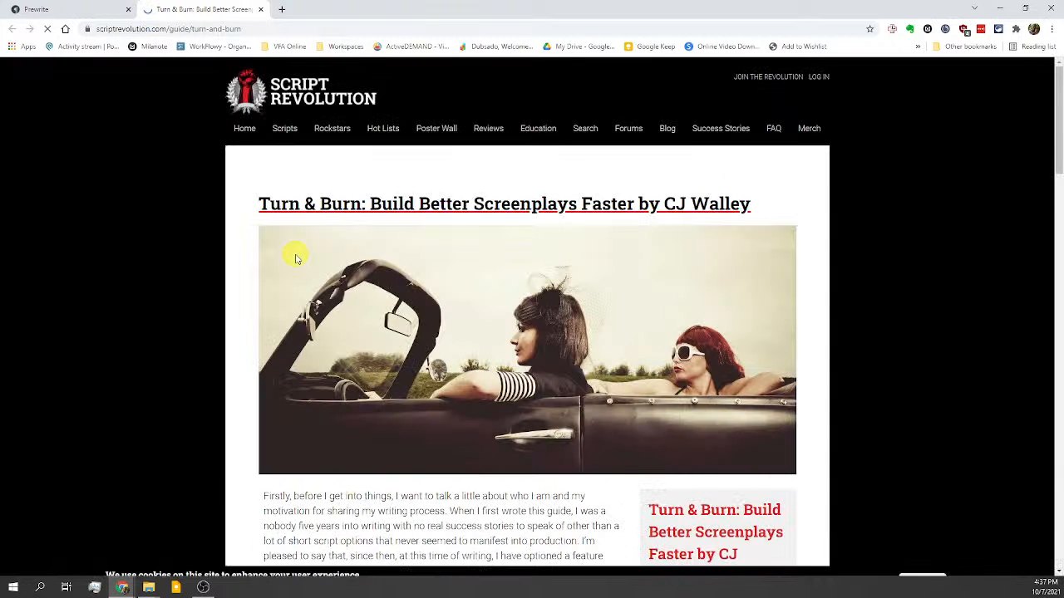
scroll(339, 326, "down", 6)
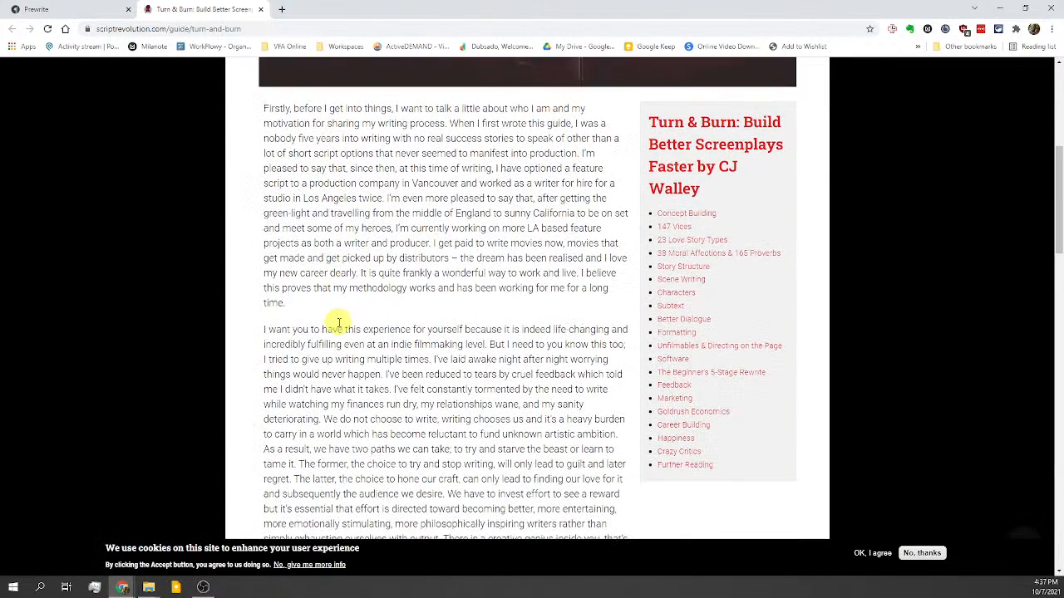
left_click(81, 14)
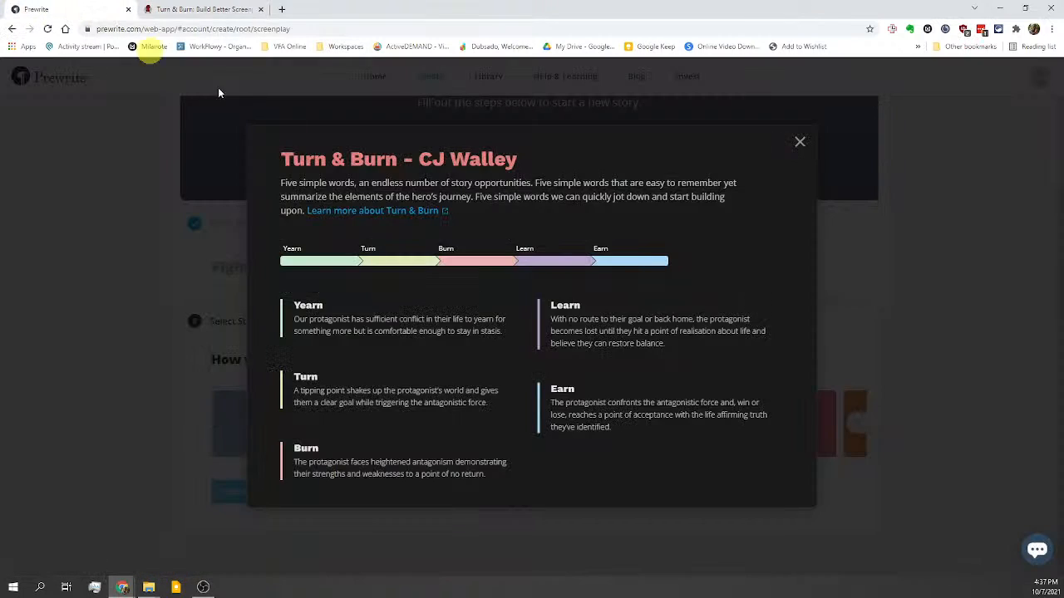
left_click(800, 141)
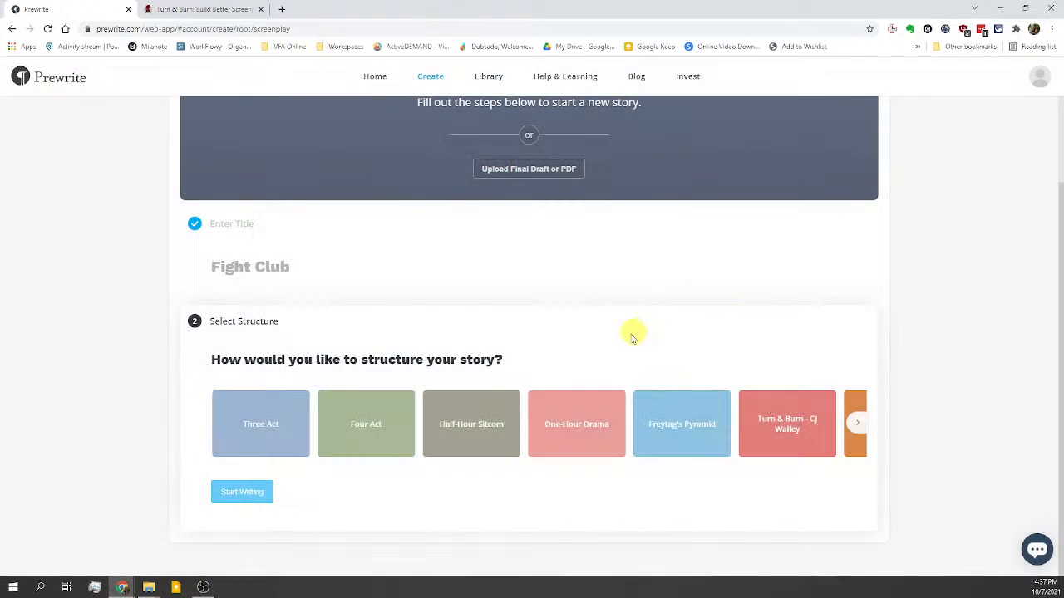
Step: Read the story beats of the Save The Cat and The Hero's Journey structures
left_click(861, 427)
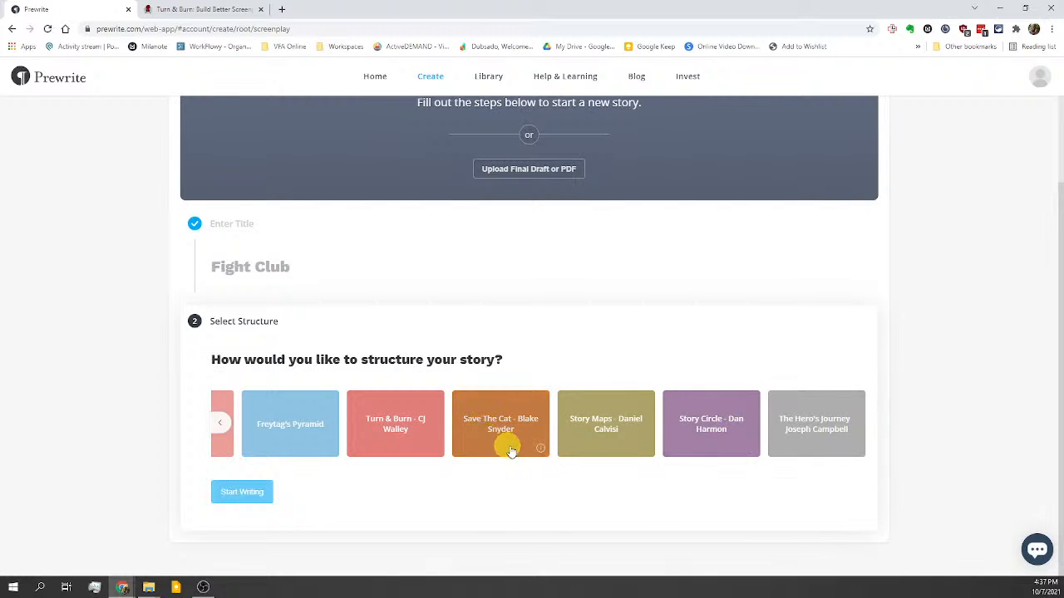
left_click(541, 451)
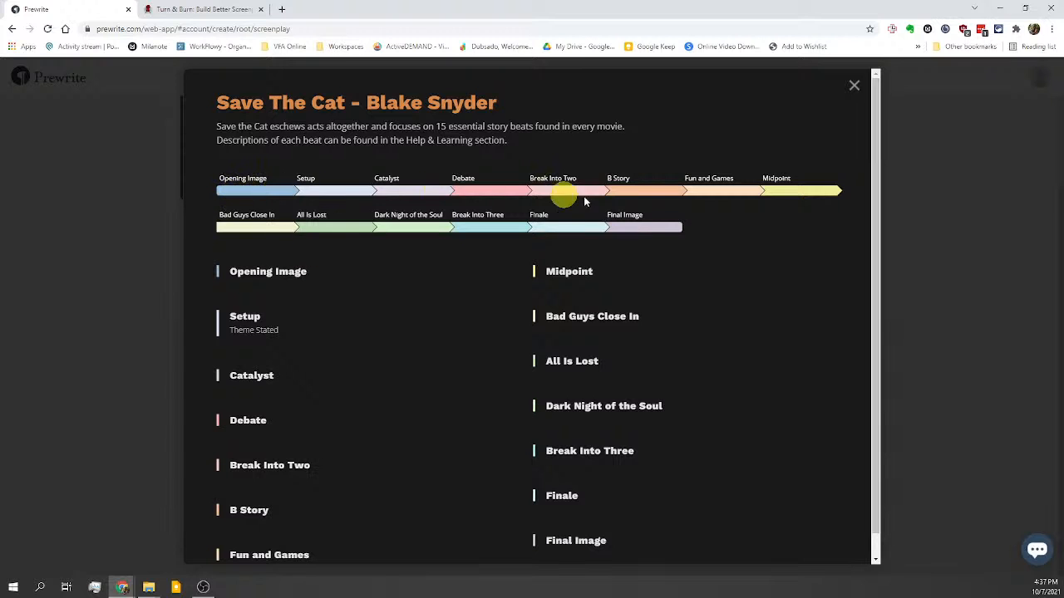
scroll(471, 287, "down", 1)
scroll(470, 249, "up", 1)
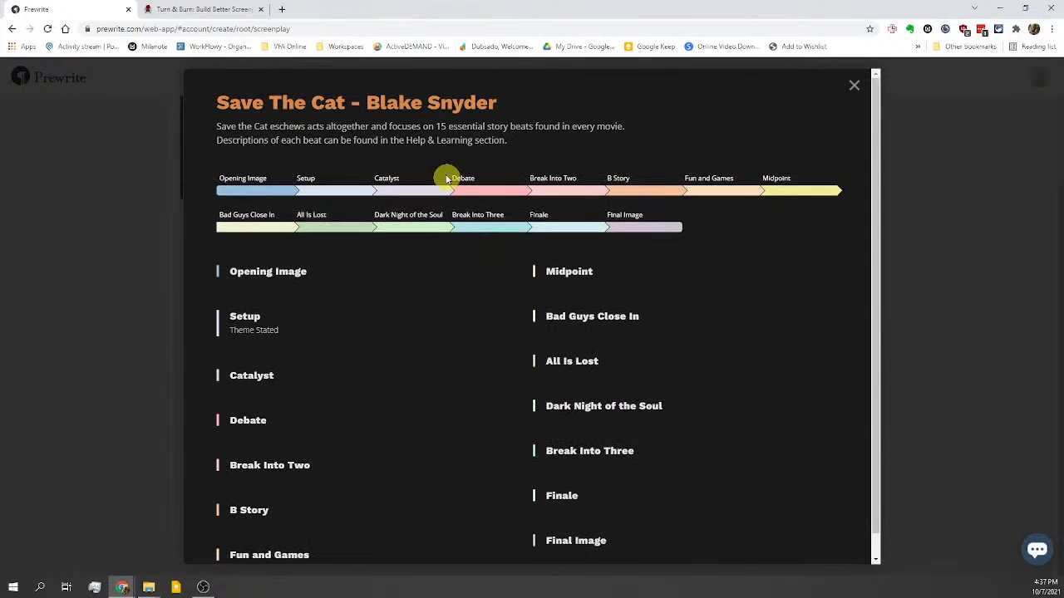
left_click(851, 88)
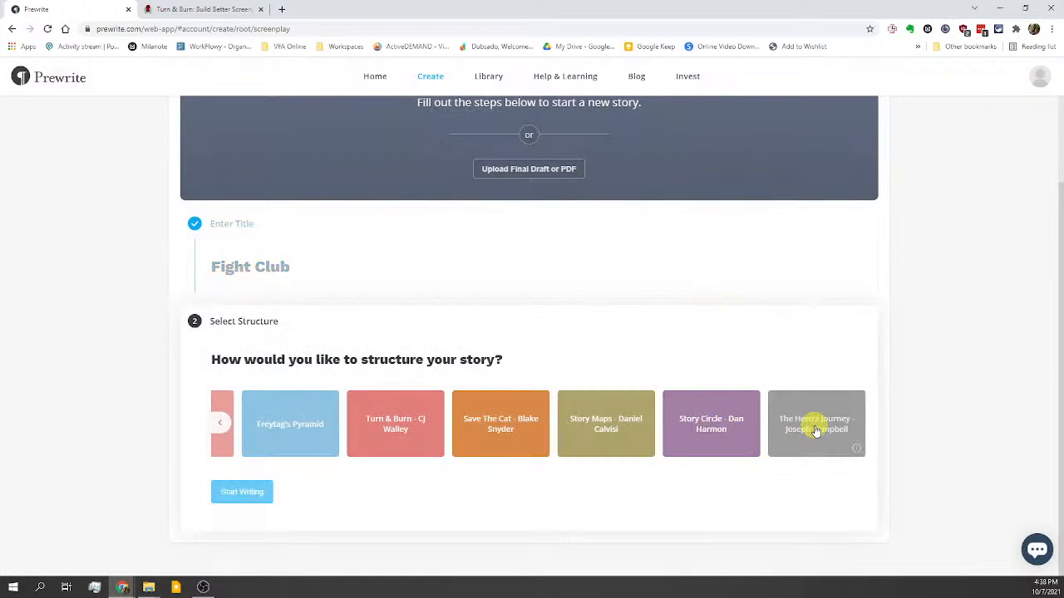
left_click(856, 452)
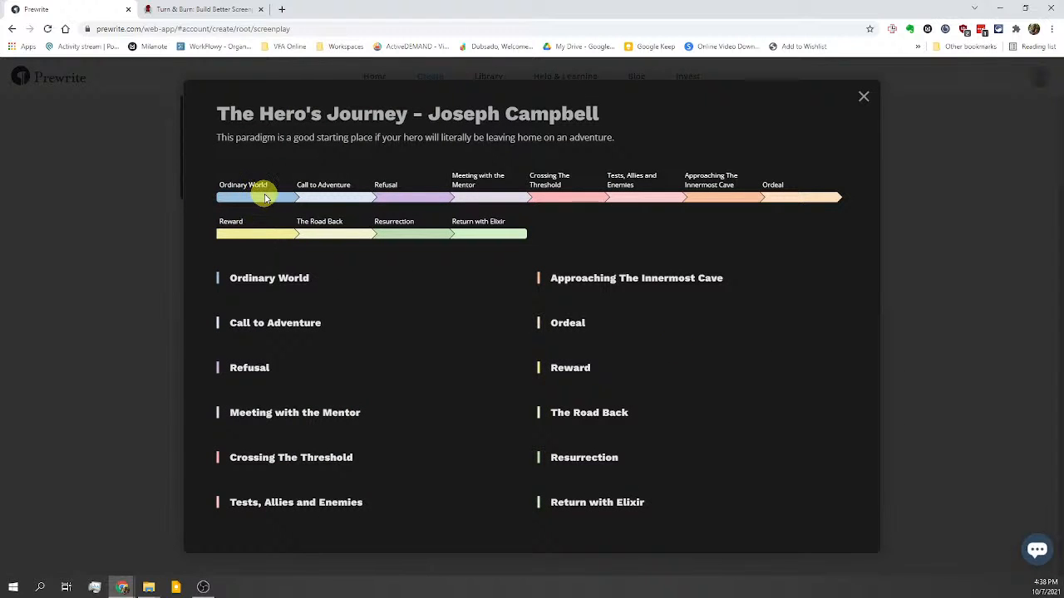
left_click(863, 98)
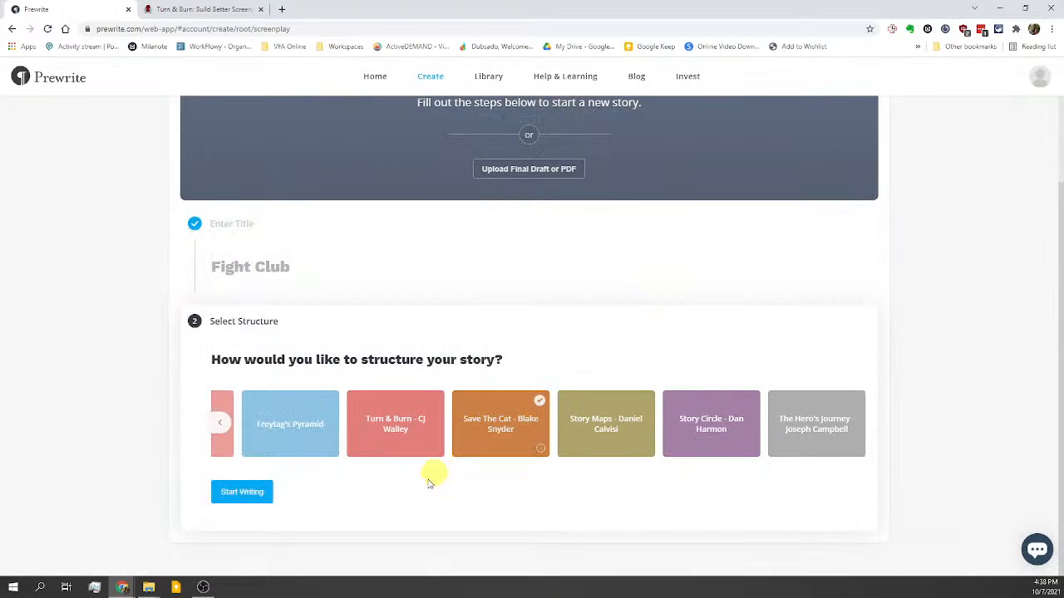
Step: Create the Fight Club story with the Save The Cat structure and open its Timeline
left_click(244, 492)
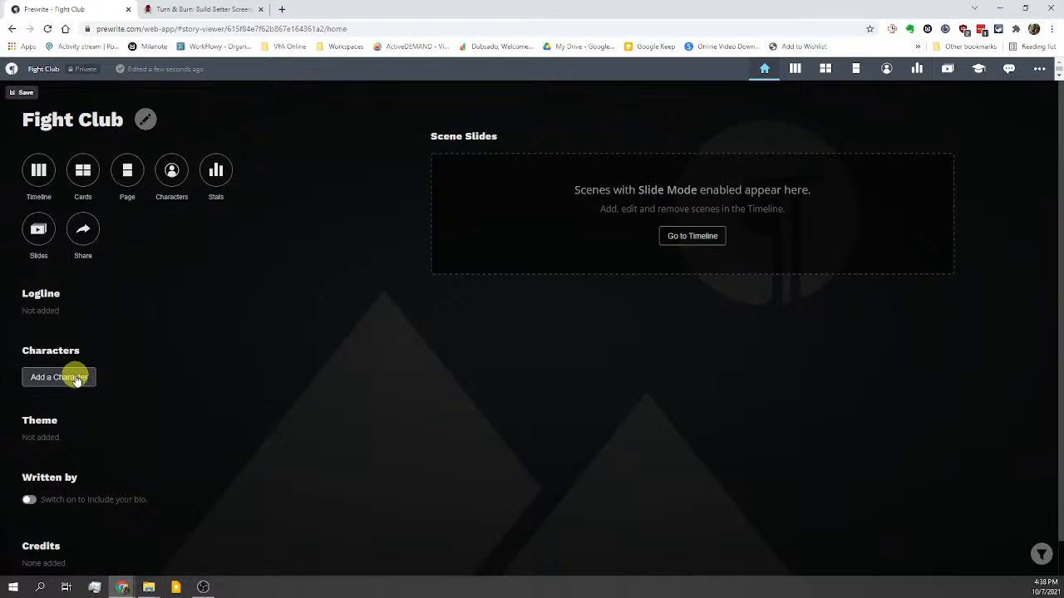
left_click(38, 170)
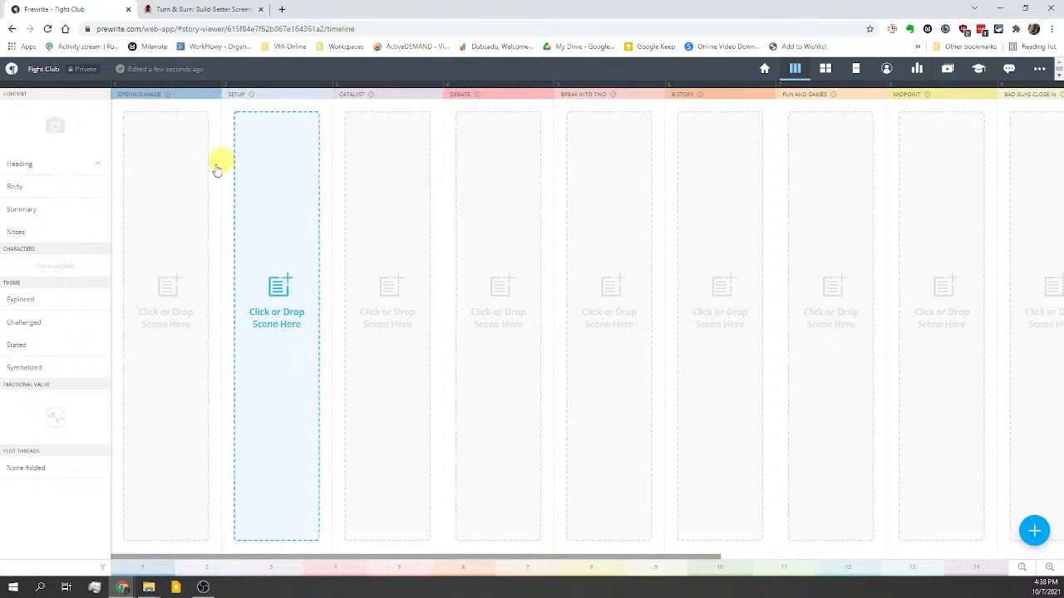
Step: Start a scene under Opening Image with the heading INT. HIGHRISE and a JACK character cue in the body
left_click(170, 289)
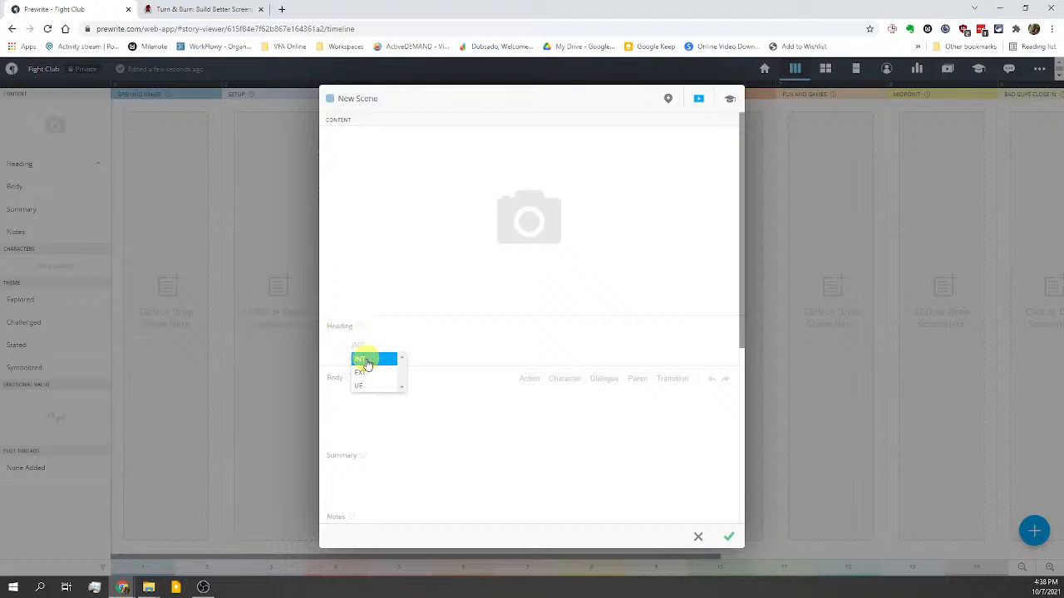
left_click(367, 361)
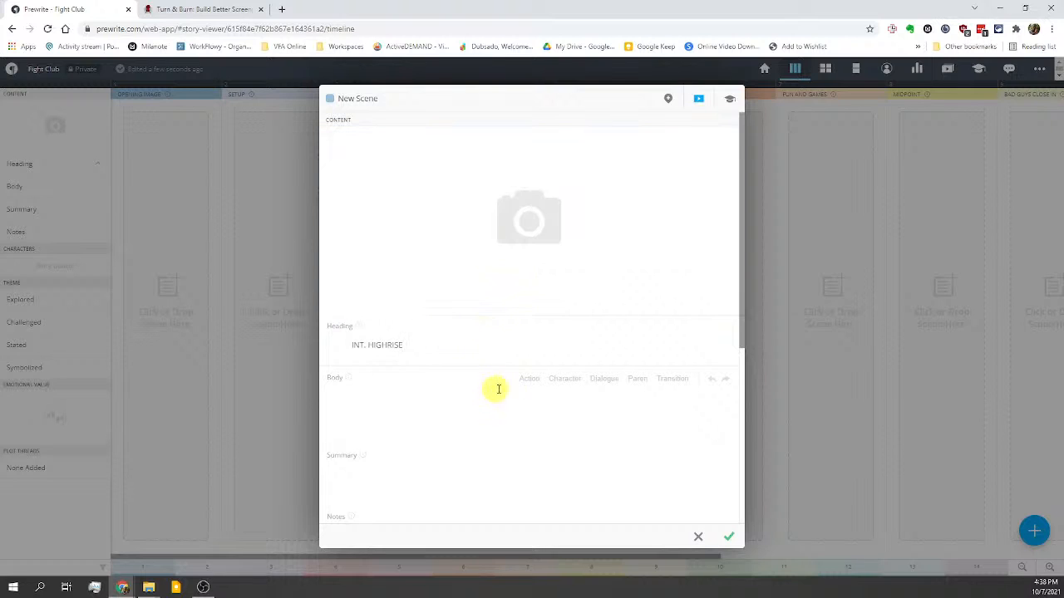
left_click(559, 378)
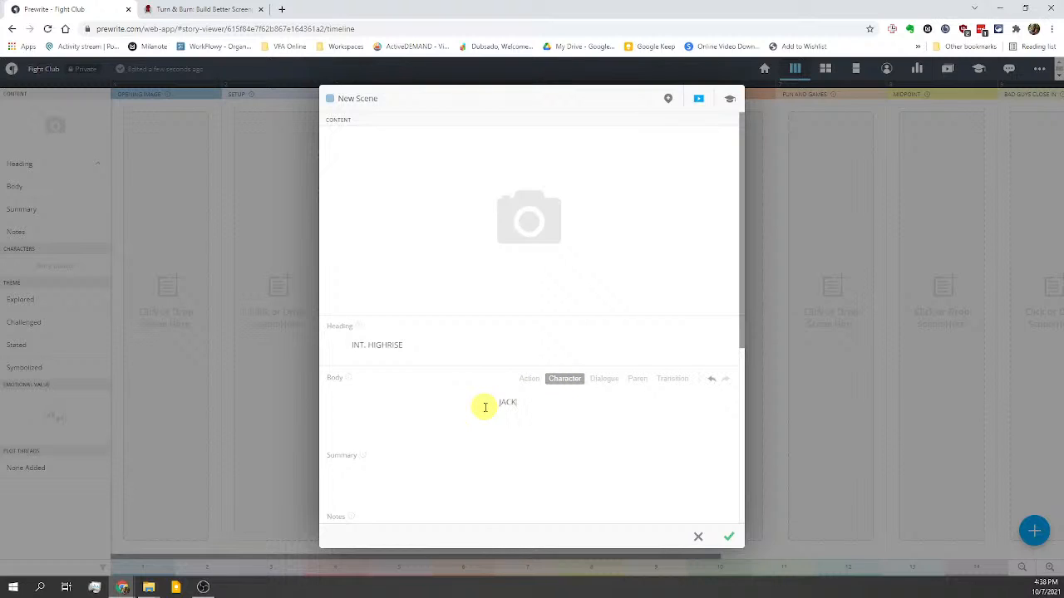
left_click(600, 381)
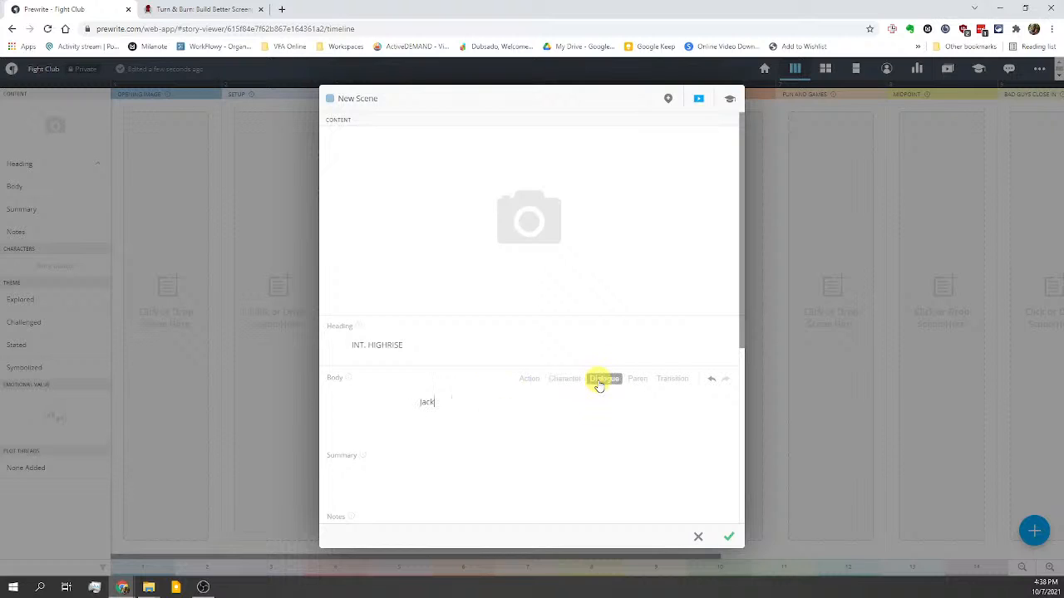
left_click(566, 383)
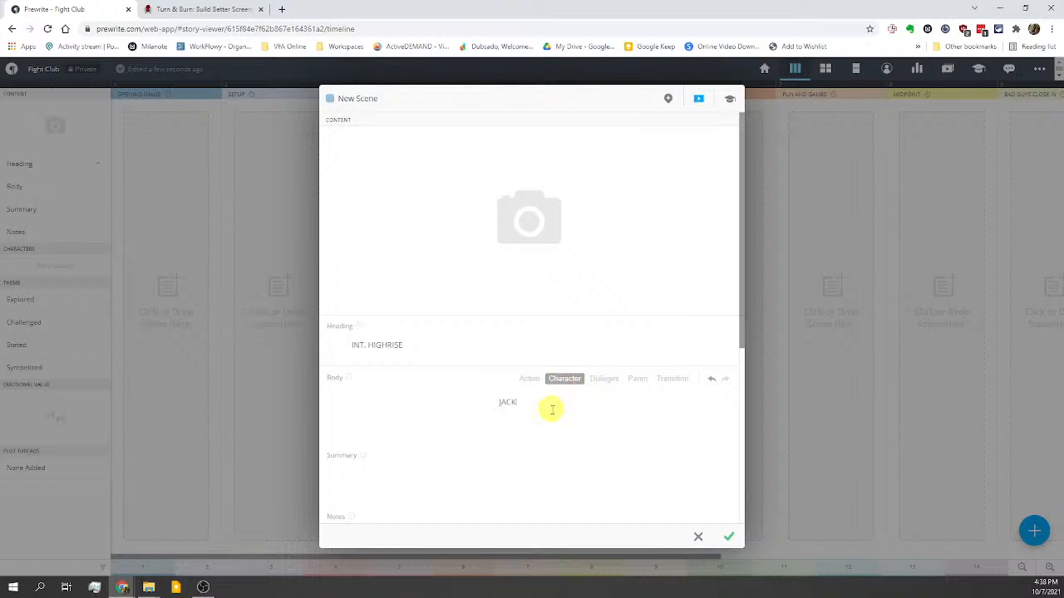
Step: Write Jack's dialogue "With a gun barrel between your teeth, you only speak in vowels." and correct its misspelled words
key("Return")
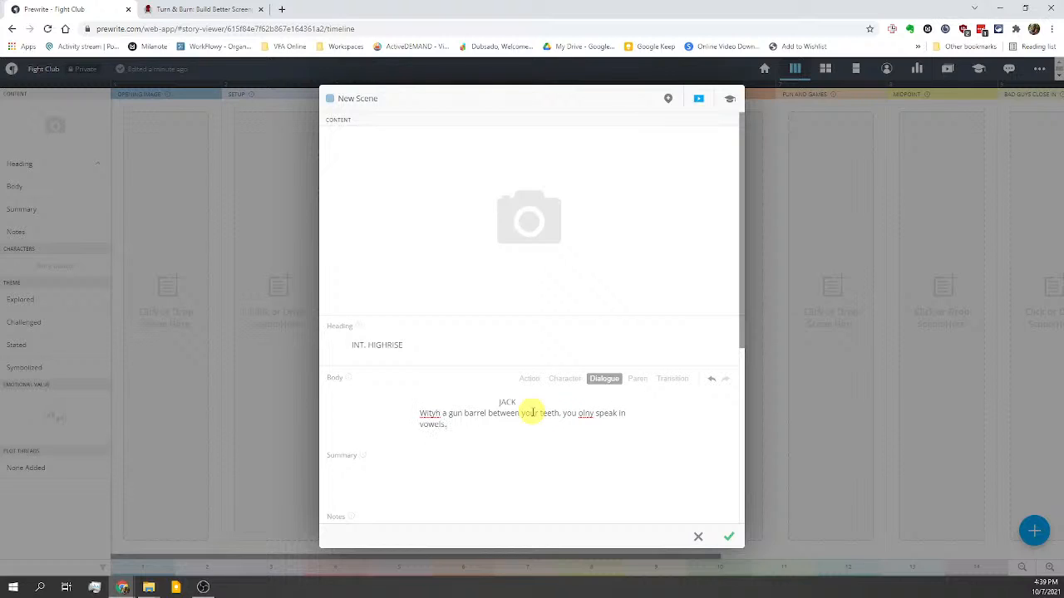
right_click(585, 413)
left_click(606, 219)
right_click(431, 413)
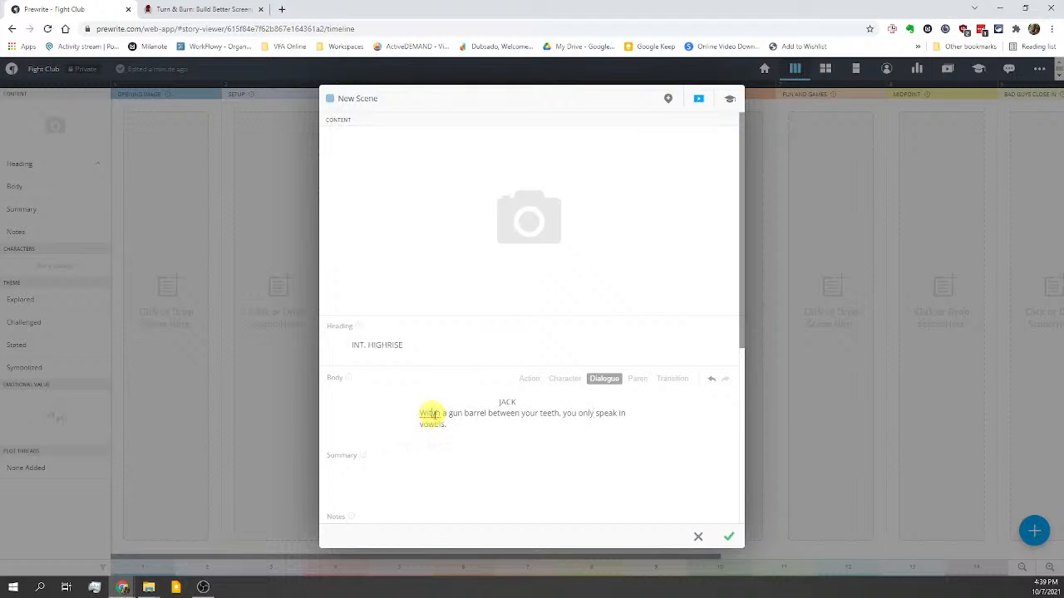
key("Delete")
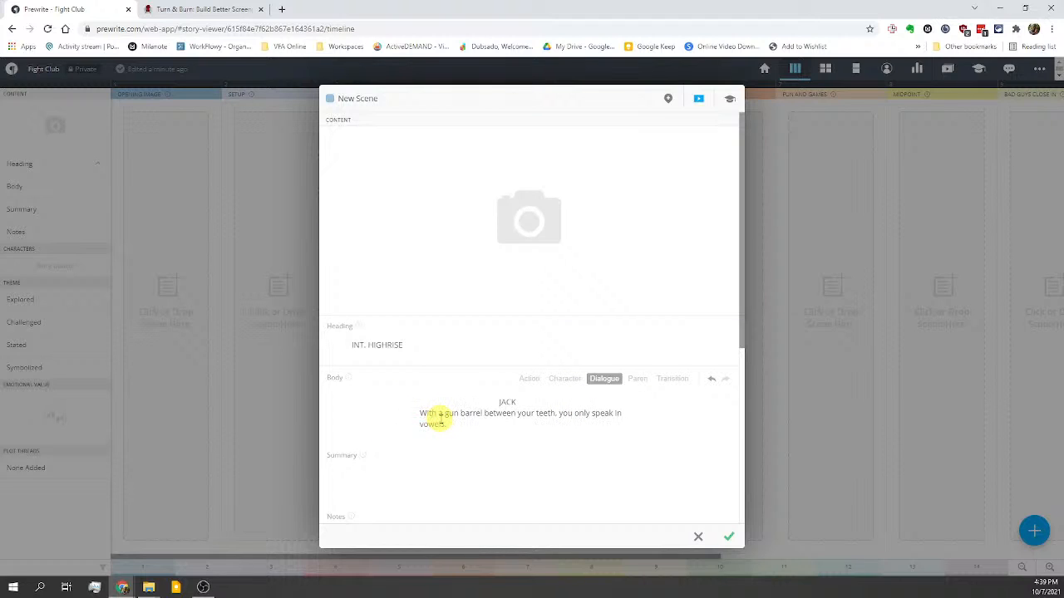
left_click(501, 422)
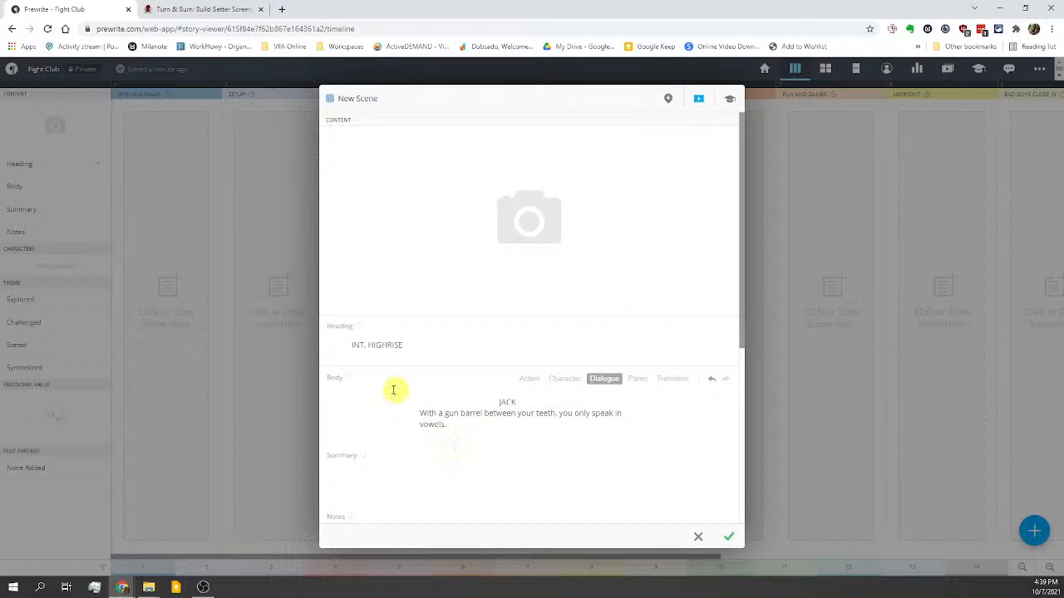
Step: Read the scene-writing help from Body through Plot Threads, briefly open the general scene guide, and return to the scene
left_click(349, 379)
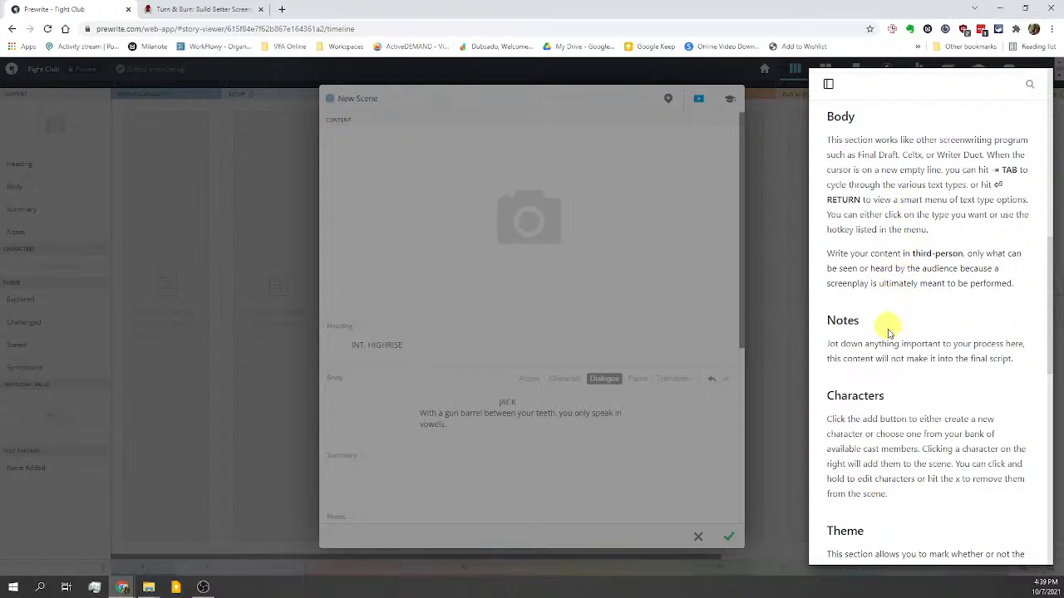
scroll(872, 403, "down", 1)
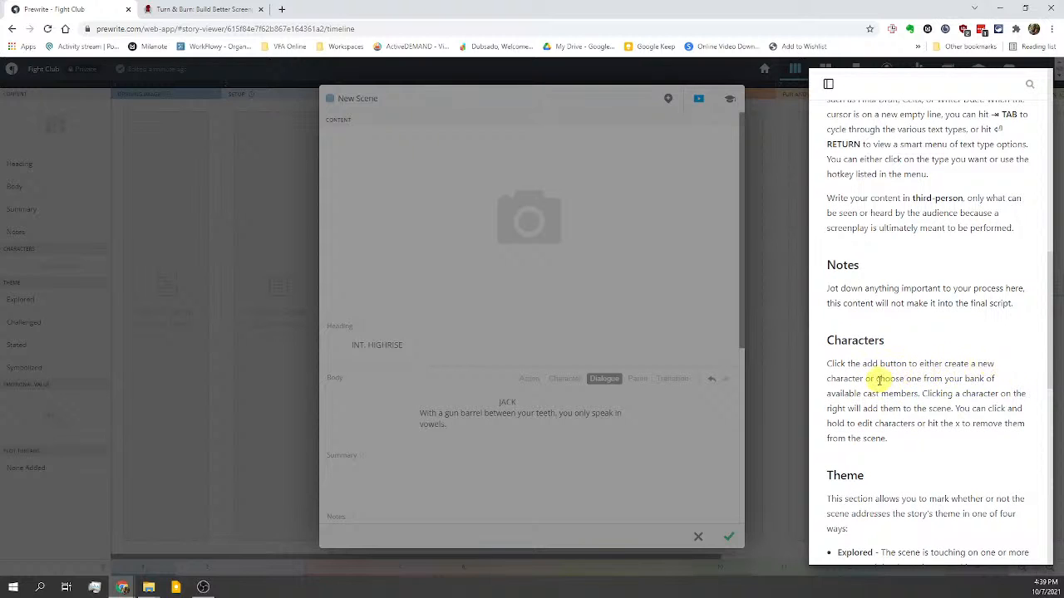
scroll(879, 380, "down", 2)
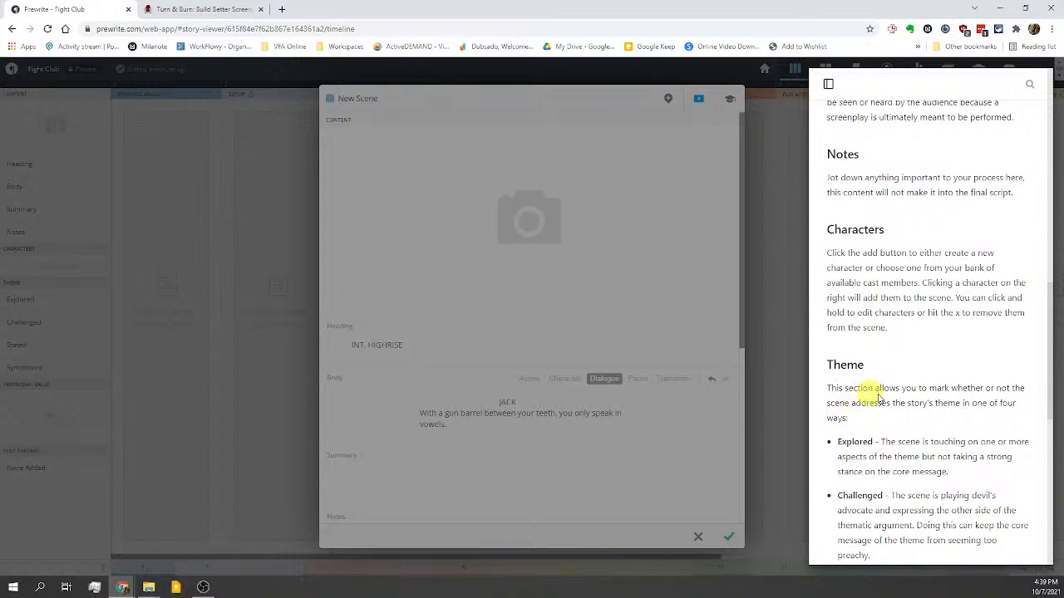
scroll(876, 397, "down", 2)
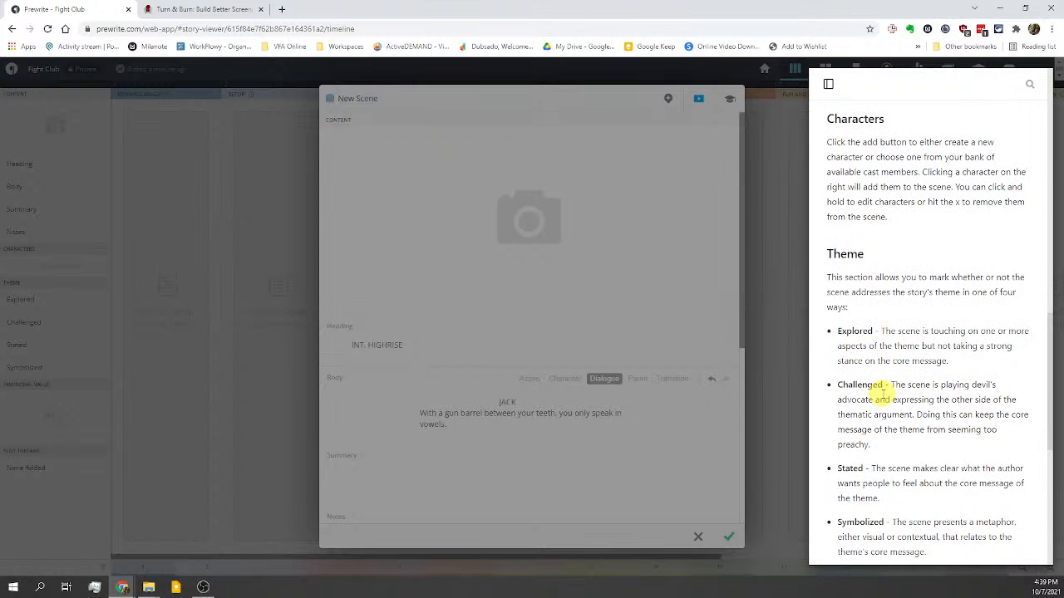
scroll(883, 390, "down", 2)
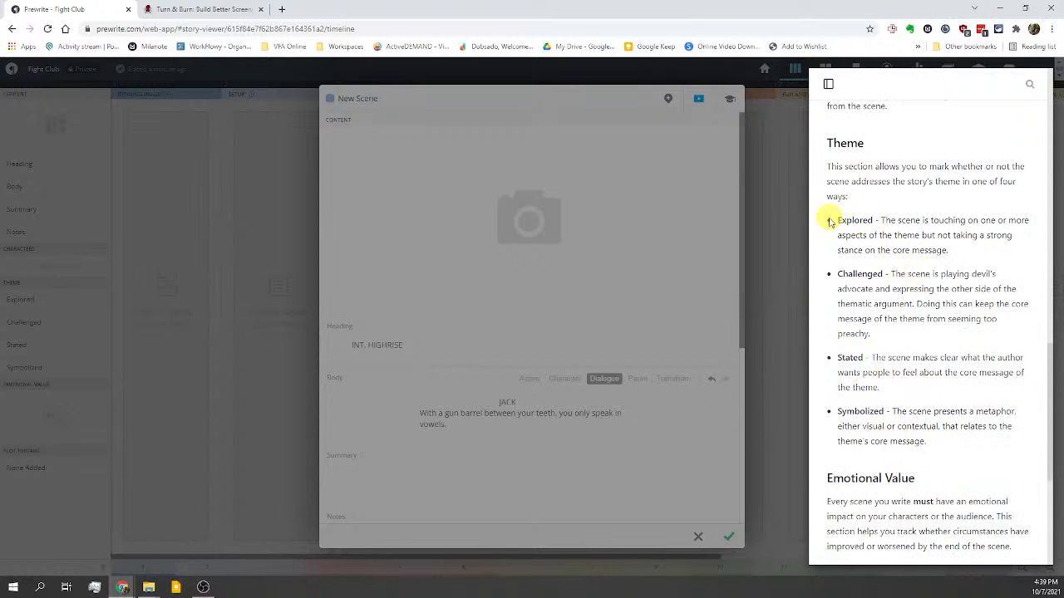
scroll(877, 428, "down", 2)
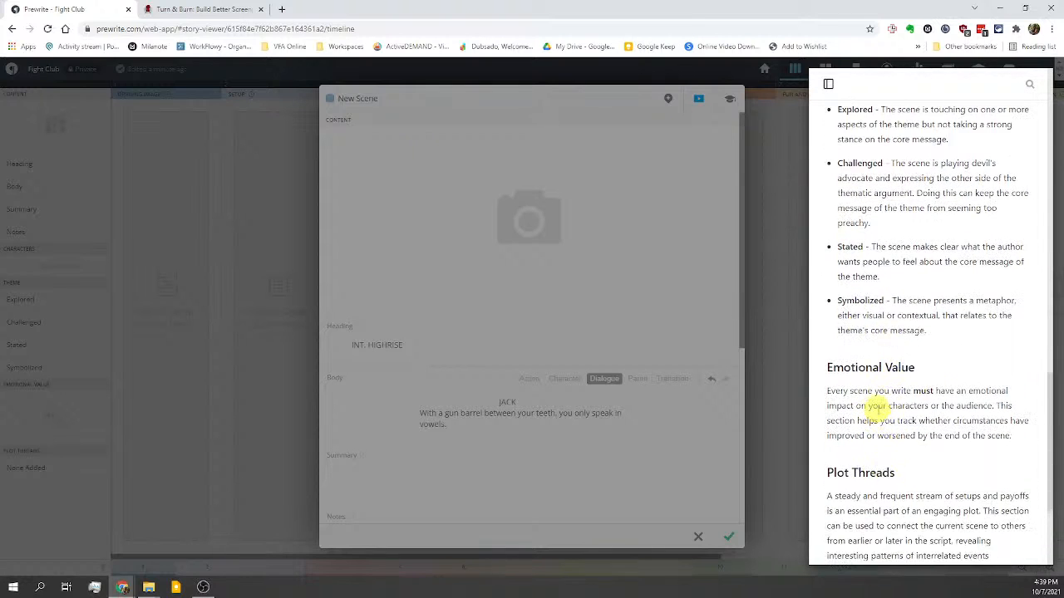
scroll(876, 407, "down", 2)
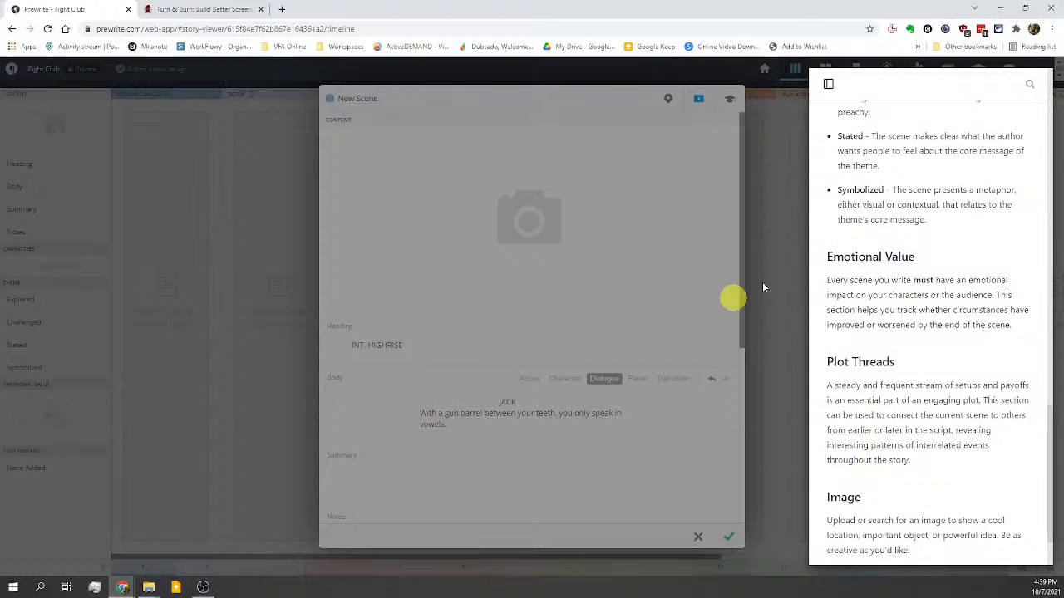
left_click(623, 284)
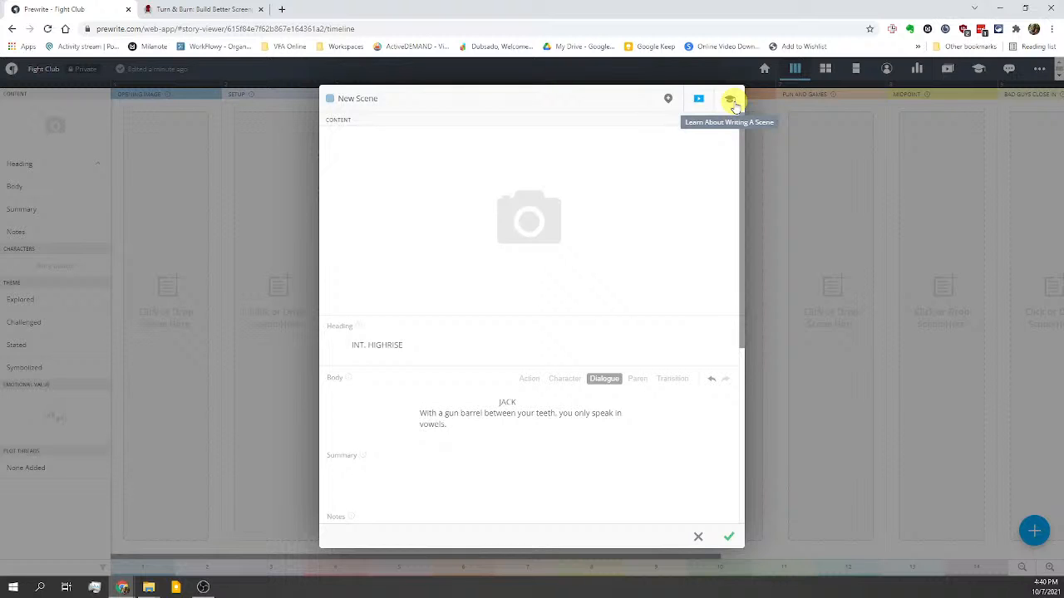
left_click(732, 101)
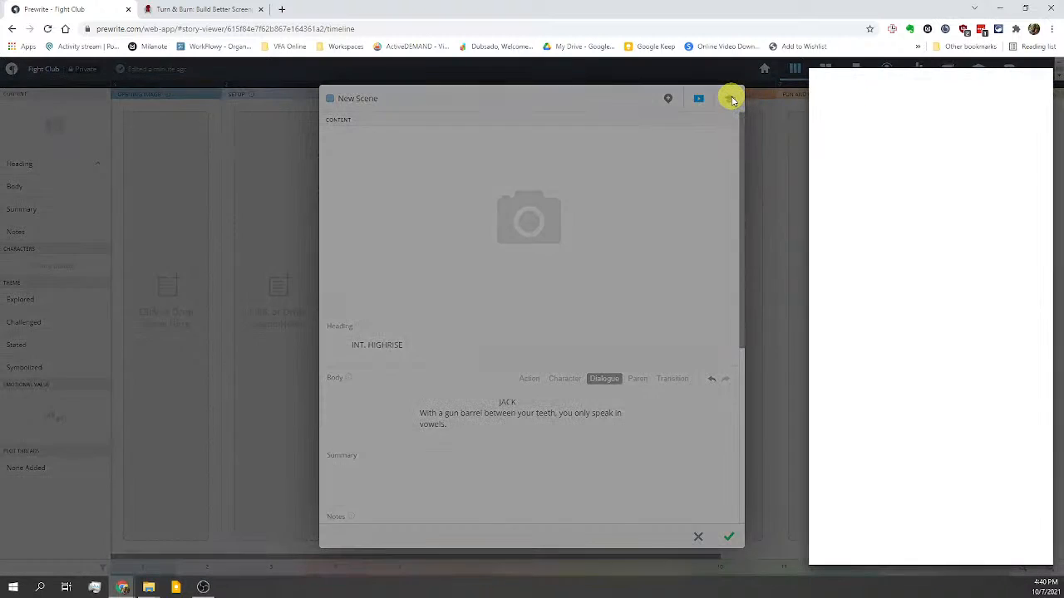
left_click(687, 285)
Step: Add a new character to the scene named TYLER, with age 33, race White and gender Male
scroll(587, 332, "down", 1)
scroll(588, 334, "down", 2)
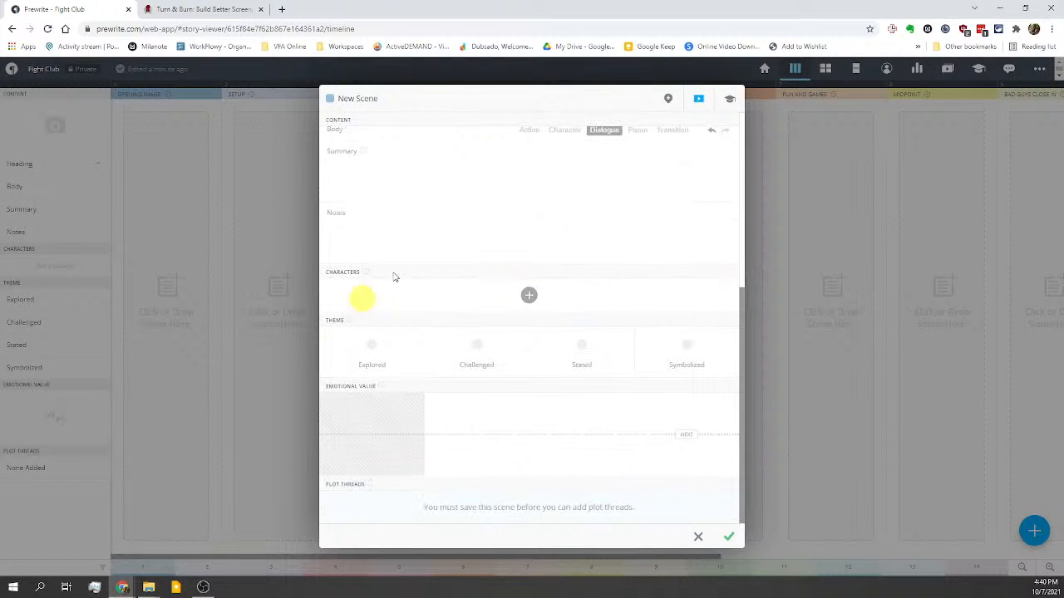
left_click(529, 295)
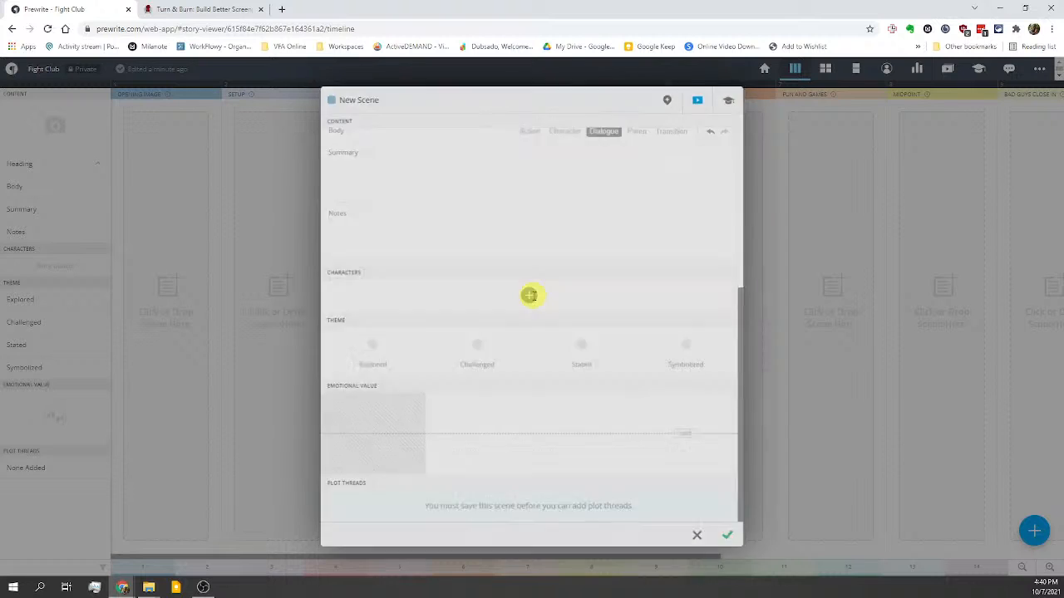
left_click(456, 155)
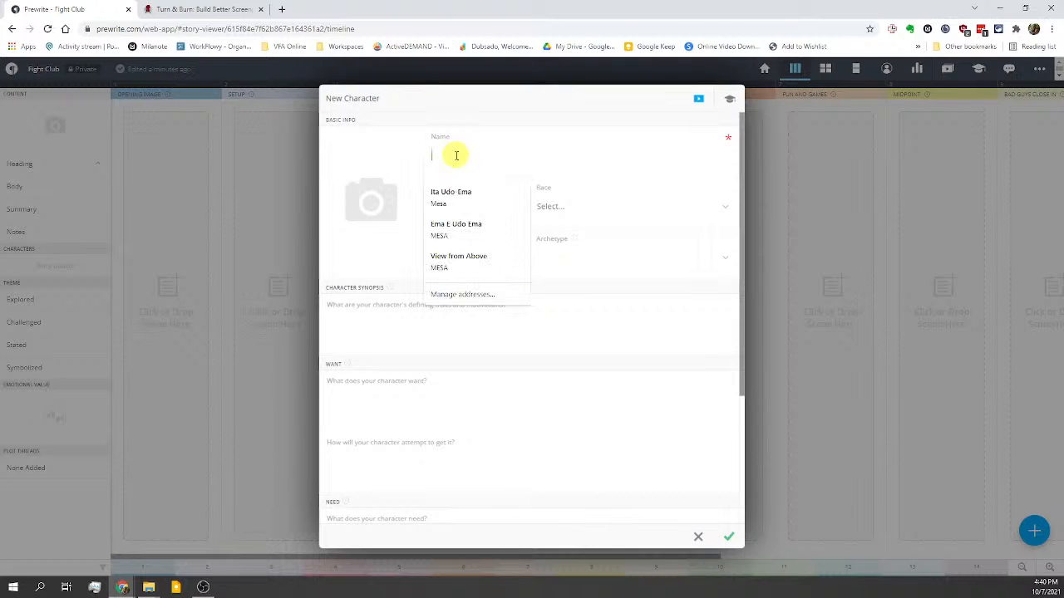
type("Ty")
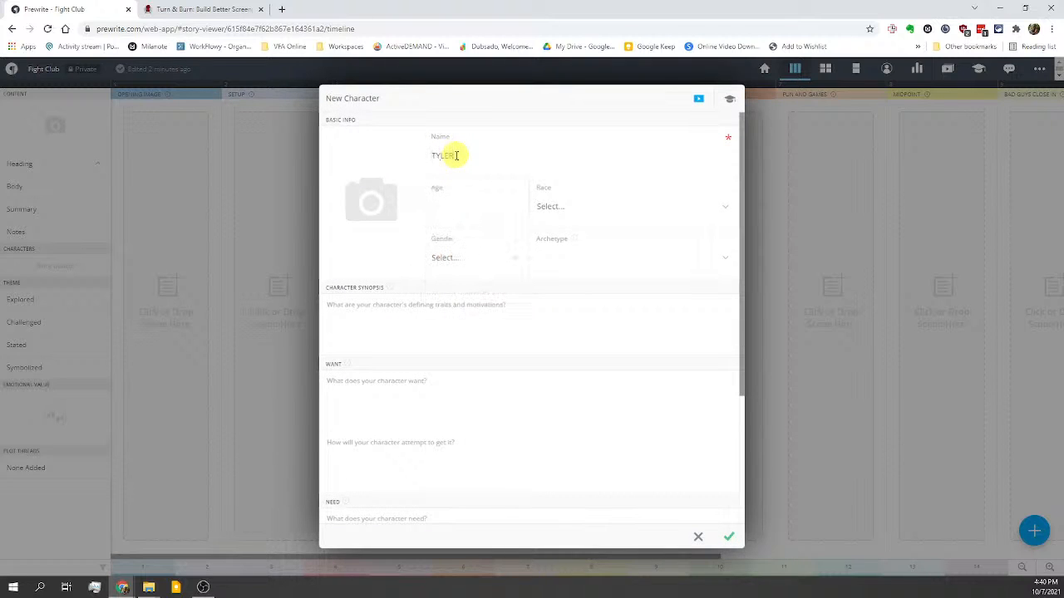
left_click(450, 194)
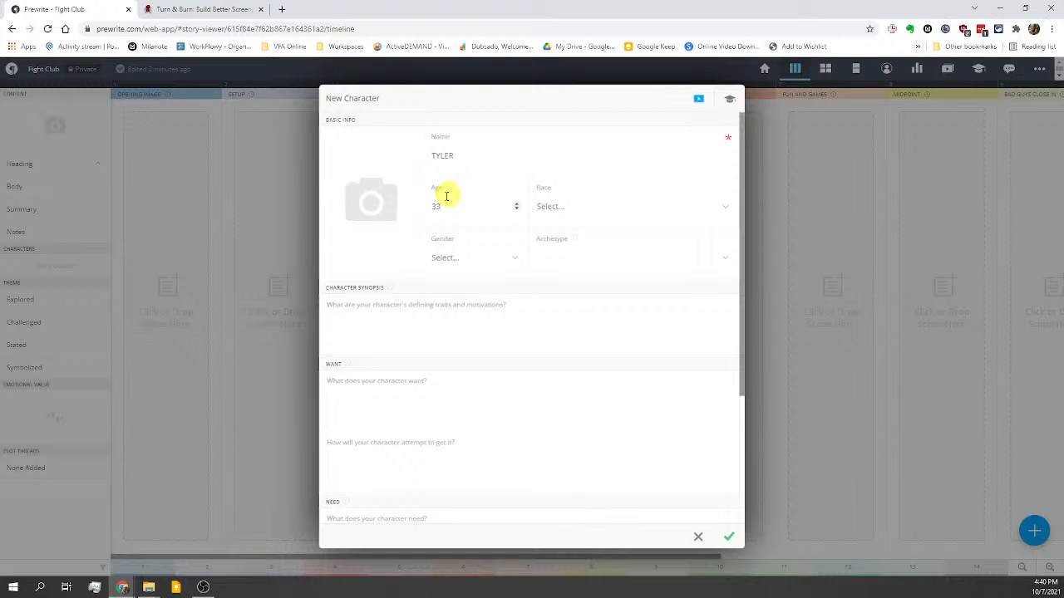
left_click(565, 208)
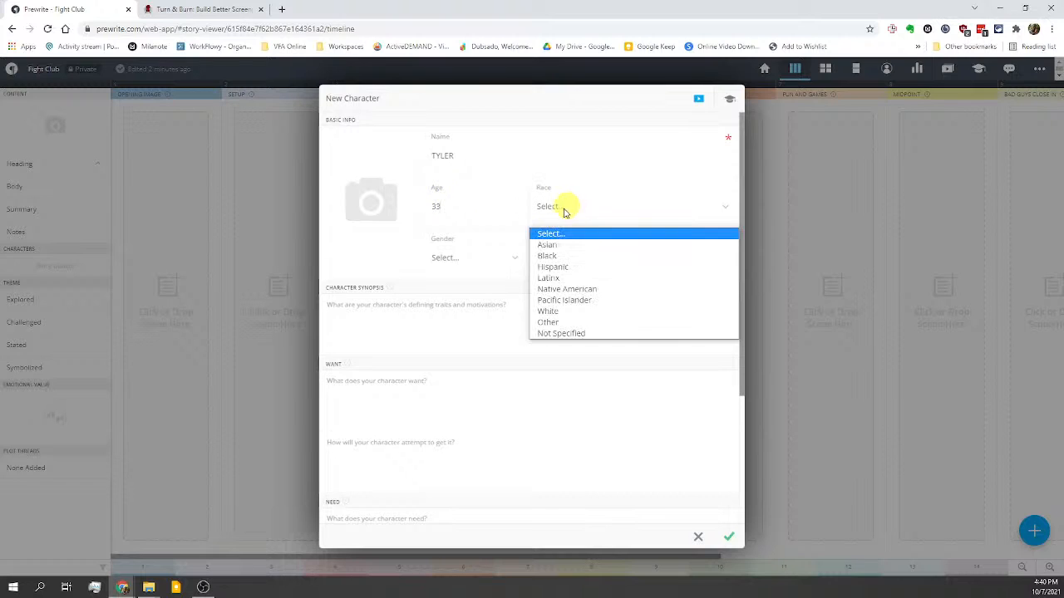
left_click(617, 311)
left_click(470, 256)
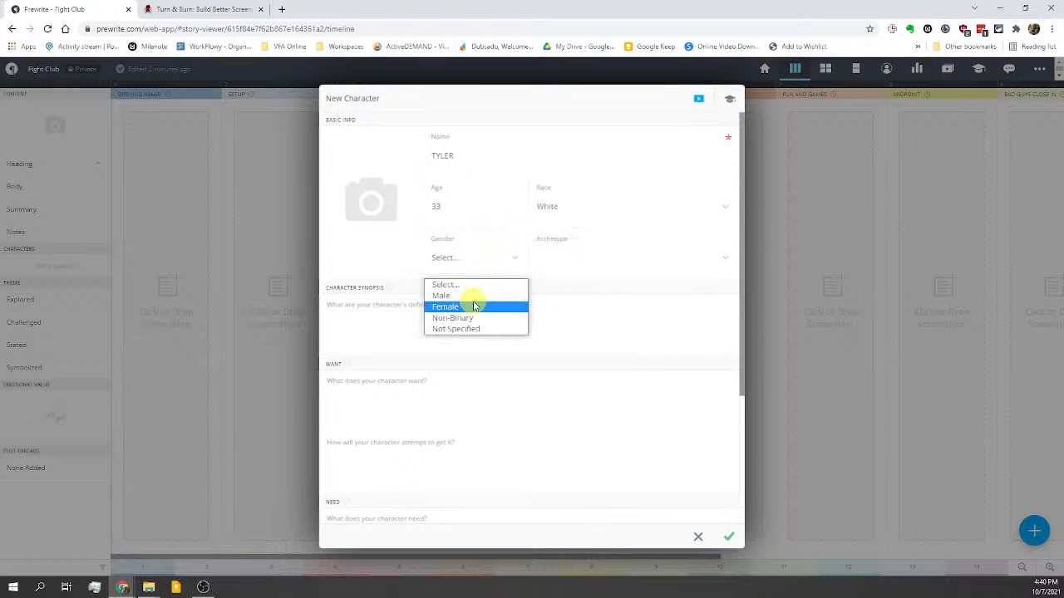
left_click(475, 296)
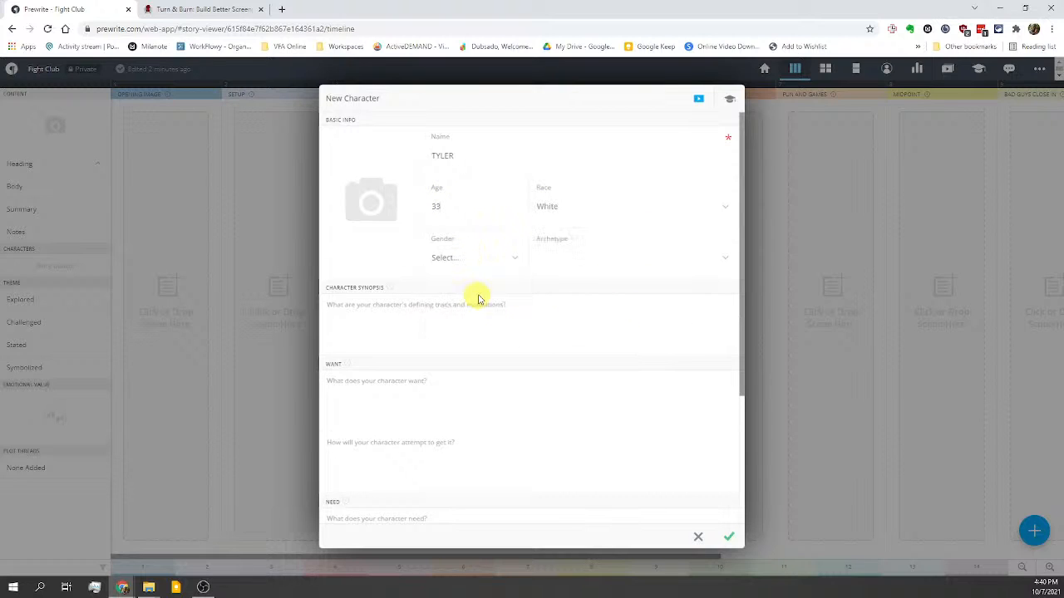
Step: Read the character help on Archetype, Want and Need, and return to the character form
left_click(570, 239)
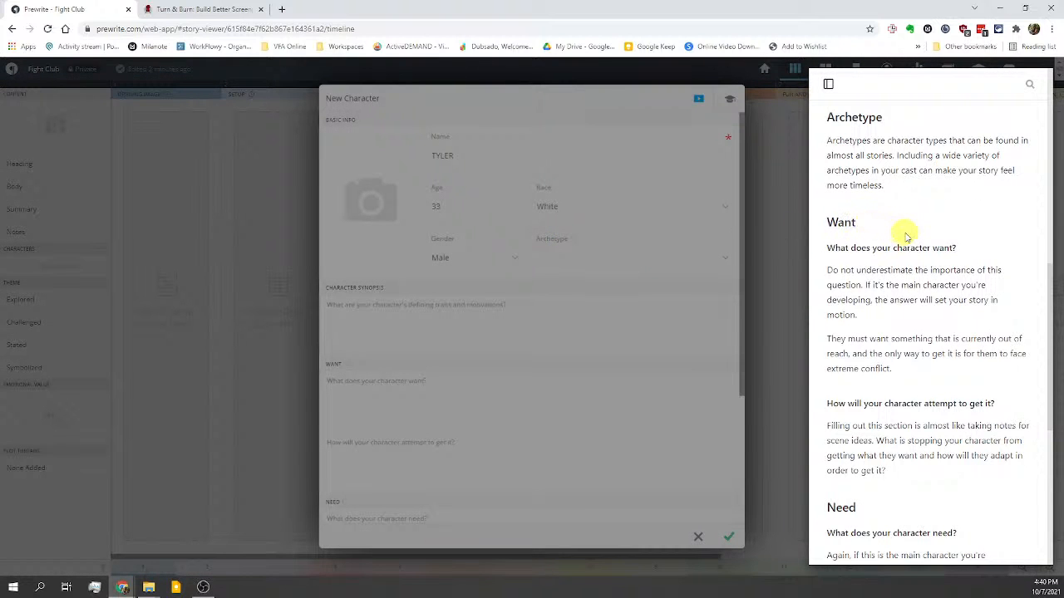
scroll(906, 234, "down", 3)
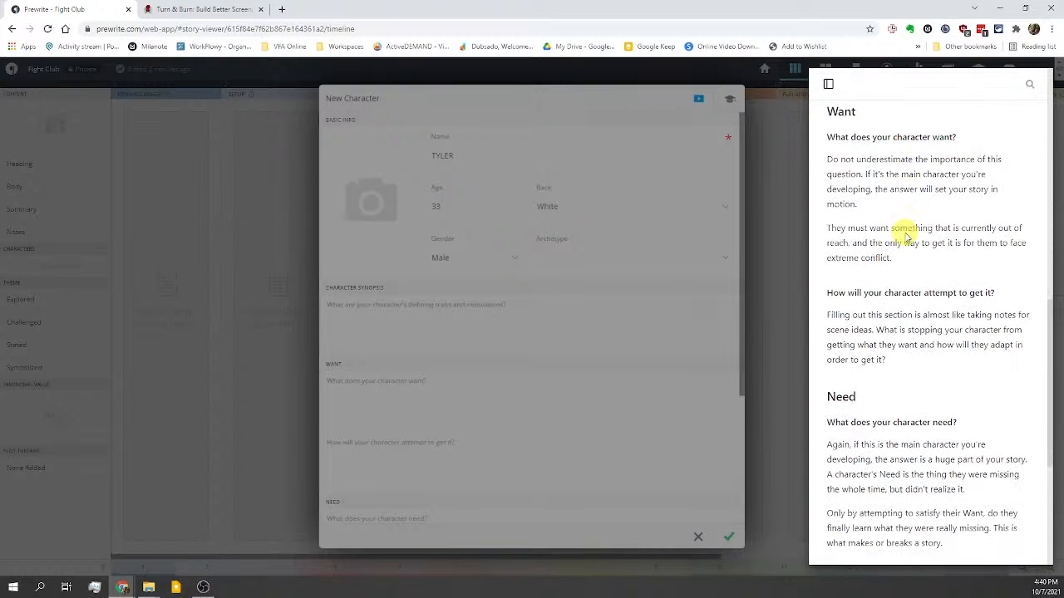
scroll(906, 232, "down", 4)
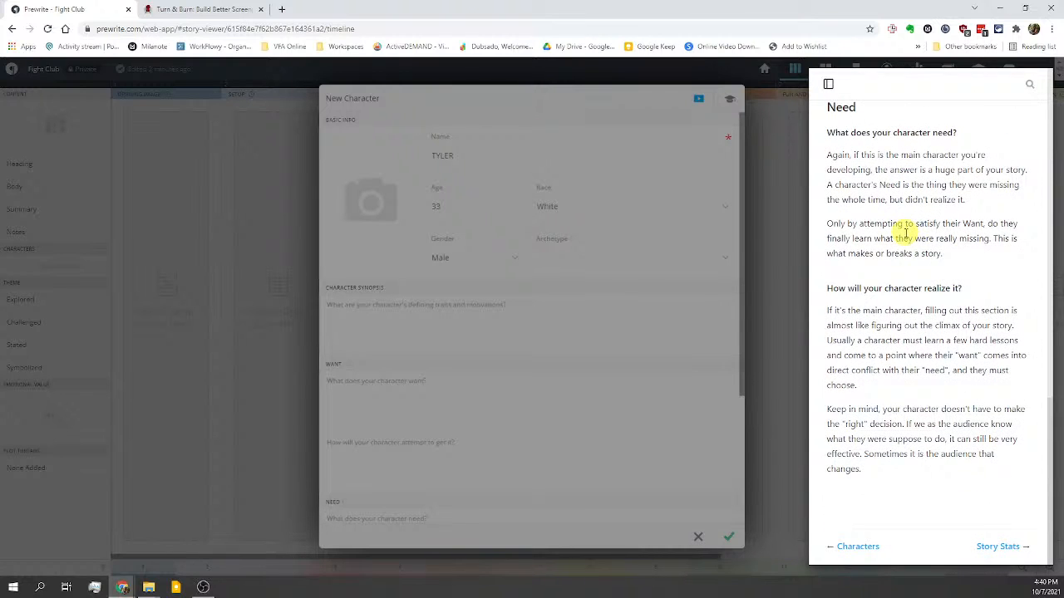
left_click(610, 313)
Step: Set Tyler's archetype to Destroyer, leave the synopsis, want and need fields empty, and save the character
left_click(728, 259)
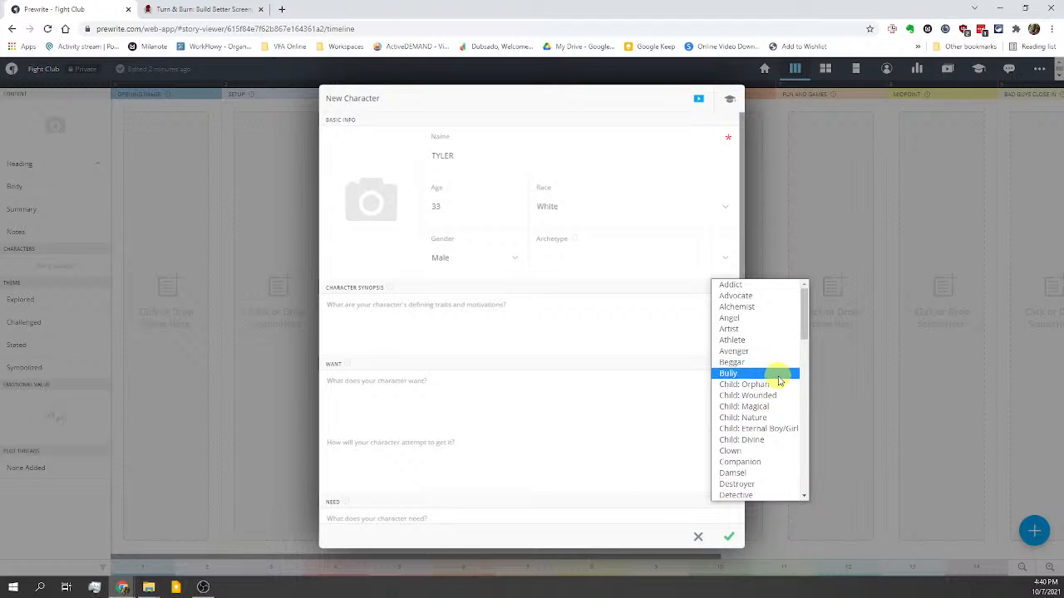
scroll(764, 489, "down", 1)
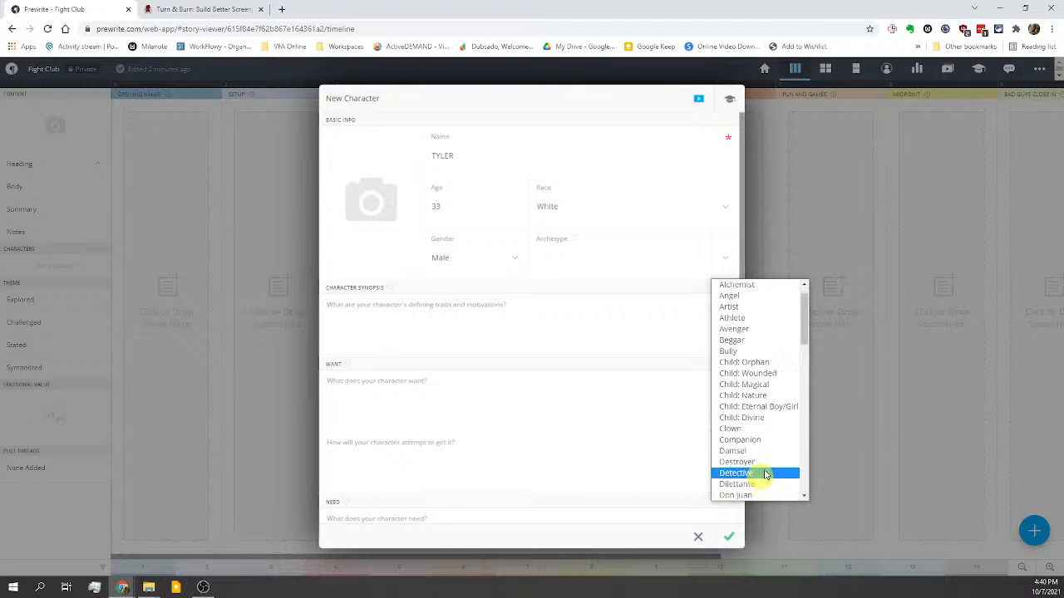
left_click(771, 461)
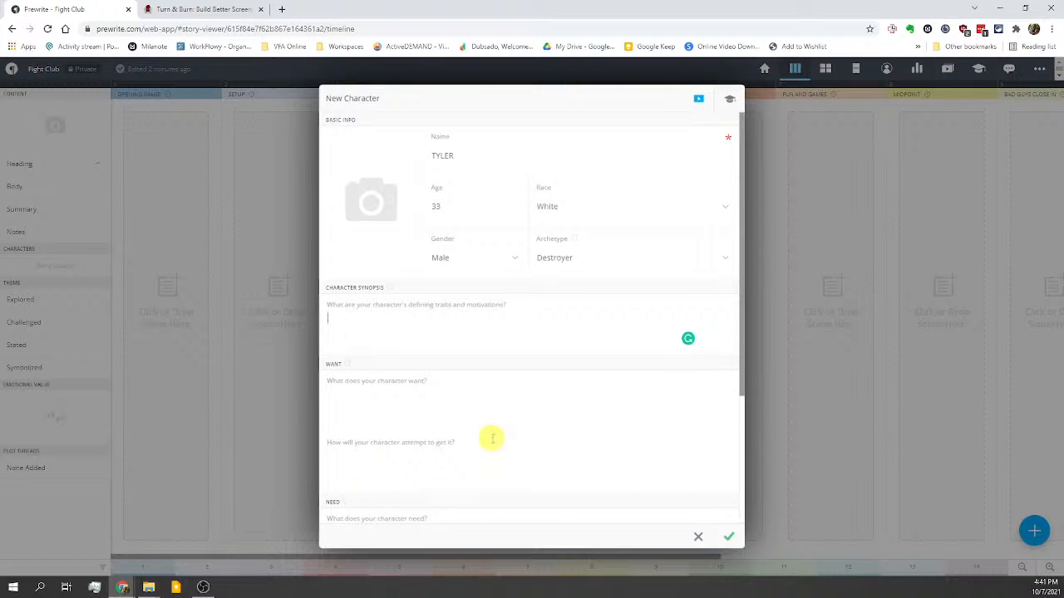
scroll(491, 438, "down", 2)
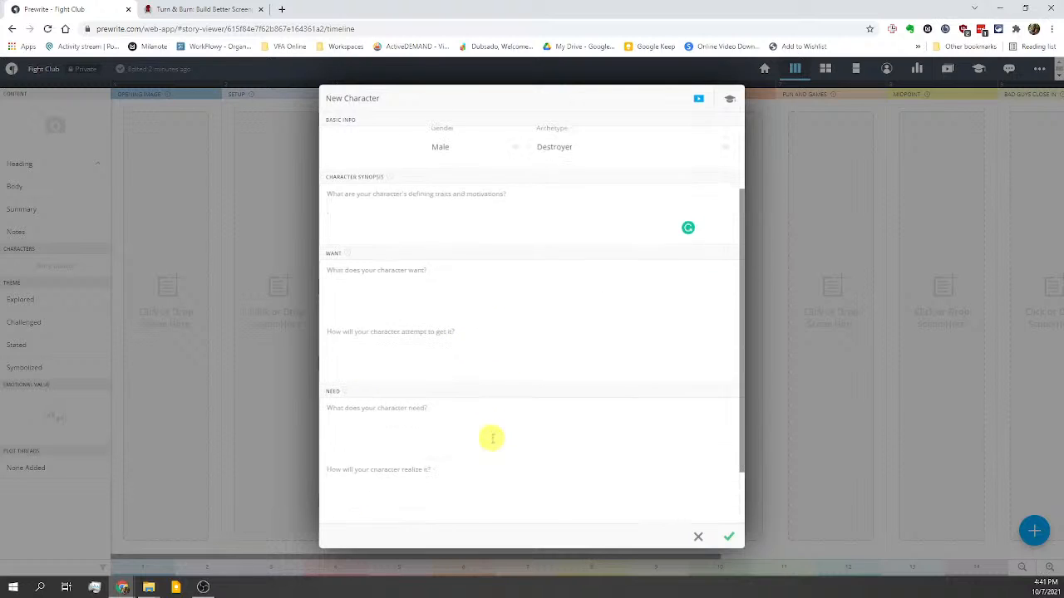
left_click(728, 538)
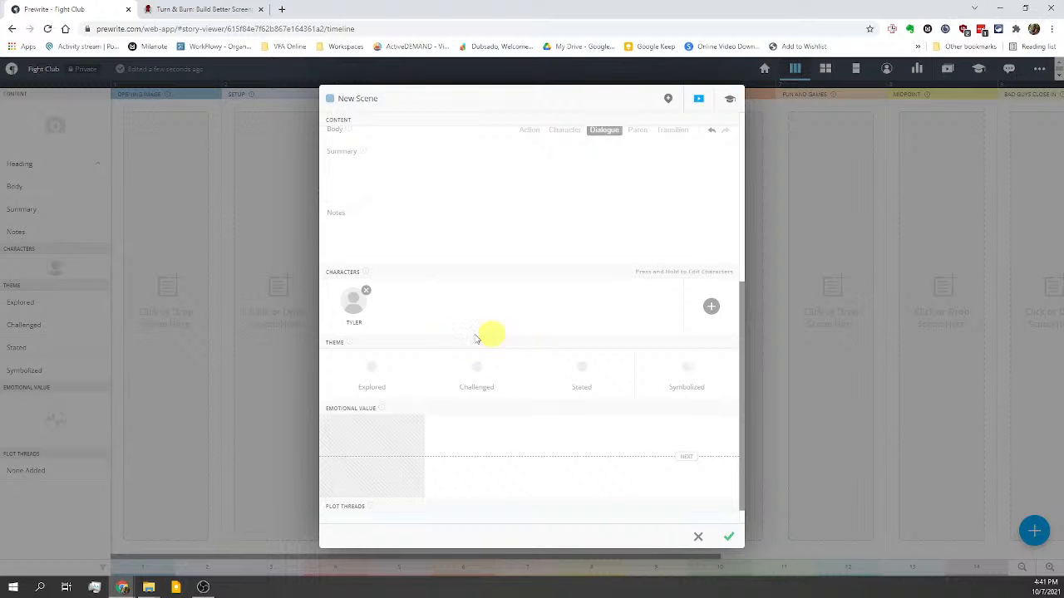
Step: Mark the scene's theme as Challenged
left_click(475, 367)
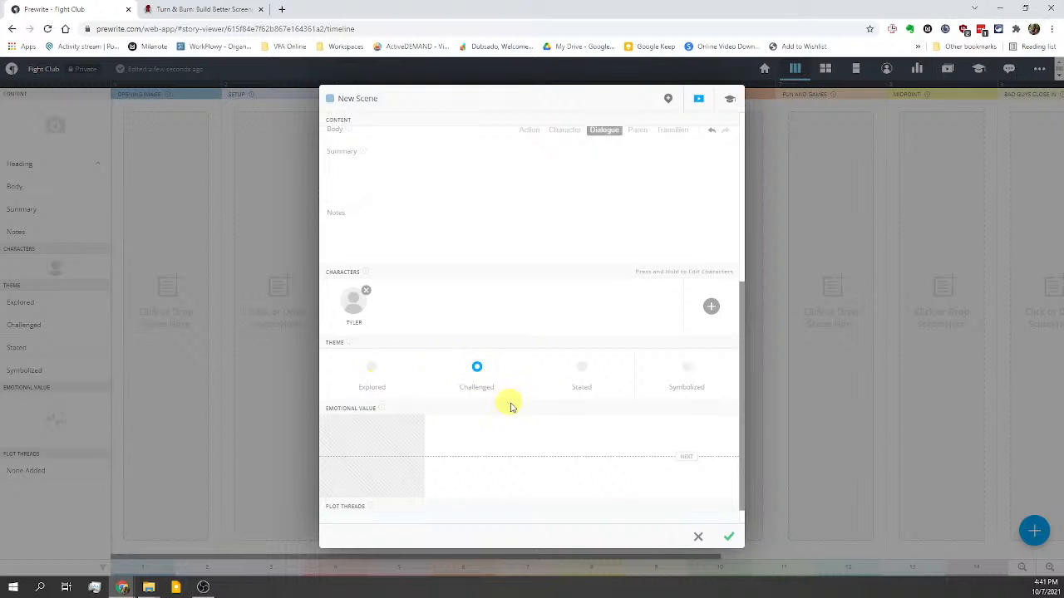
Step: Add a second new character to the scene named JACK, with age 33, race White and gender Male
left_click(712, 310)
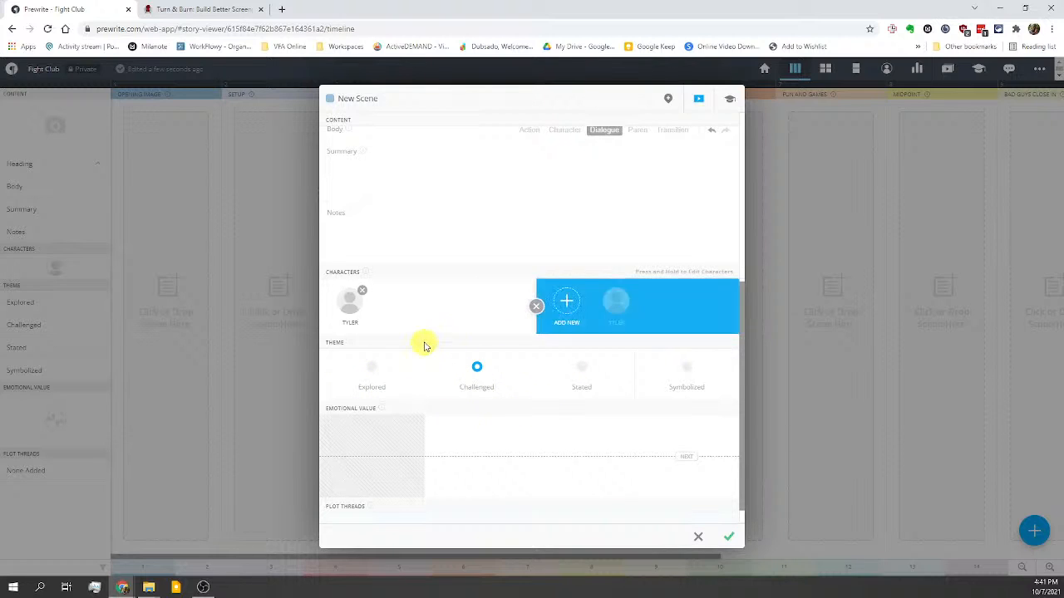
left_click(559, 303)
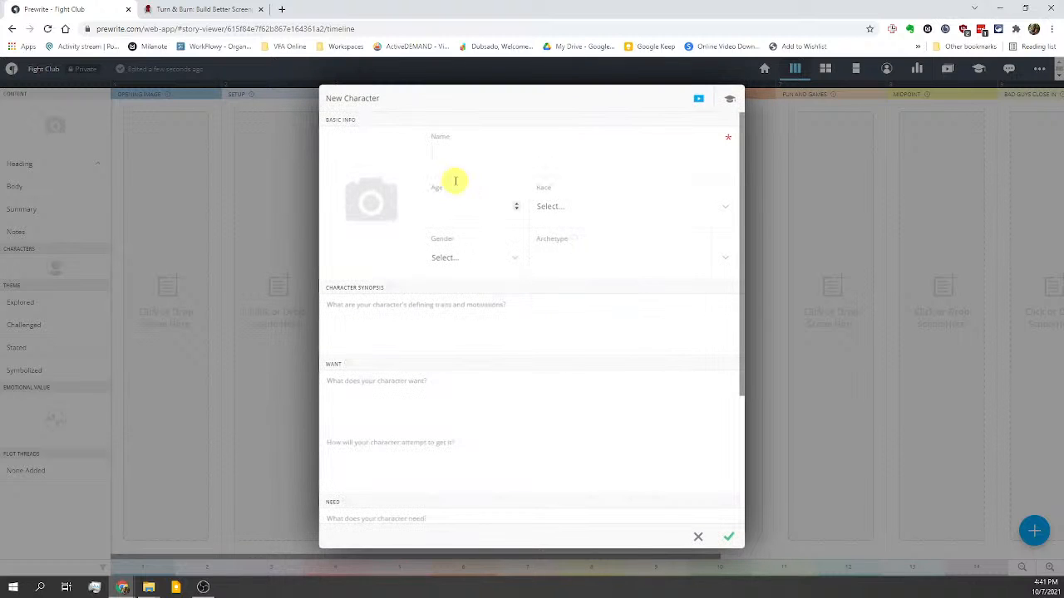
left_click(444, 158)
type("ACK")
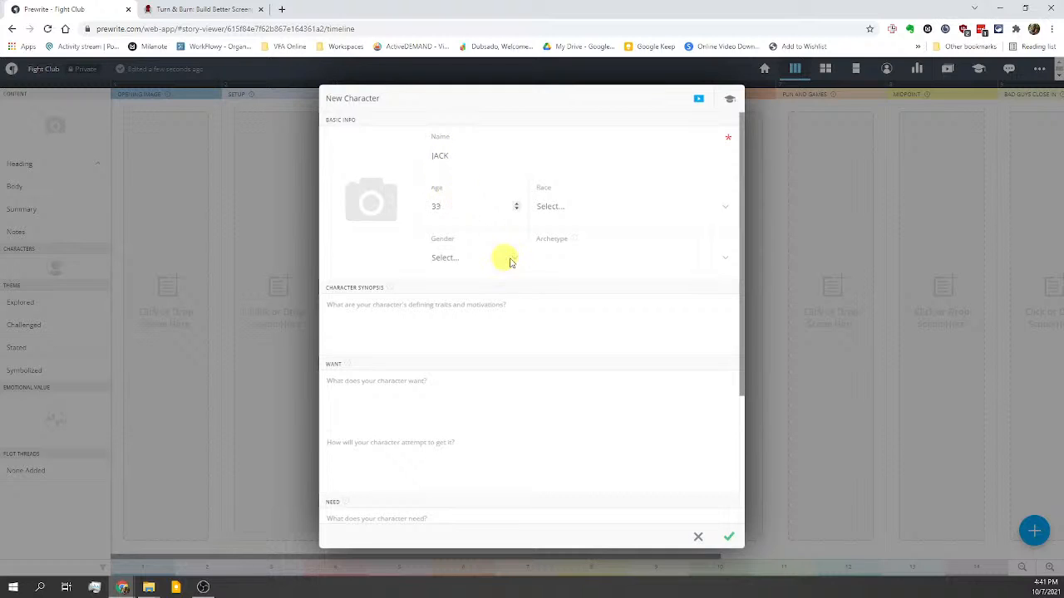
left_click(586, 208)
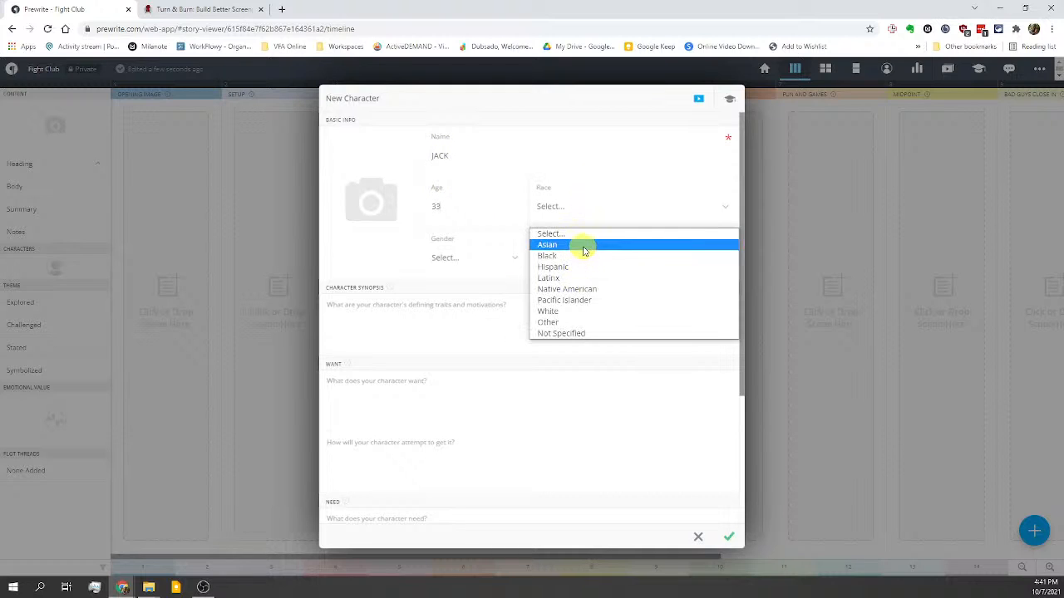
left_click(615, 311)
left_click(475, 257)
left_click(482, 297)
Step: Set Jack's archetype to Hero
left_click(672, 258)
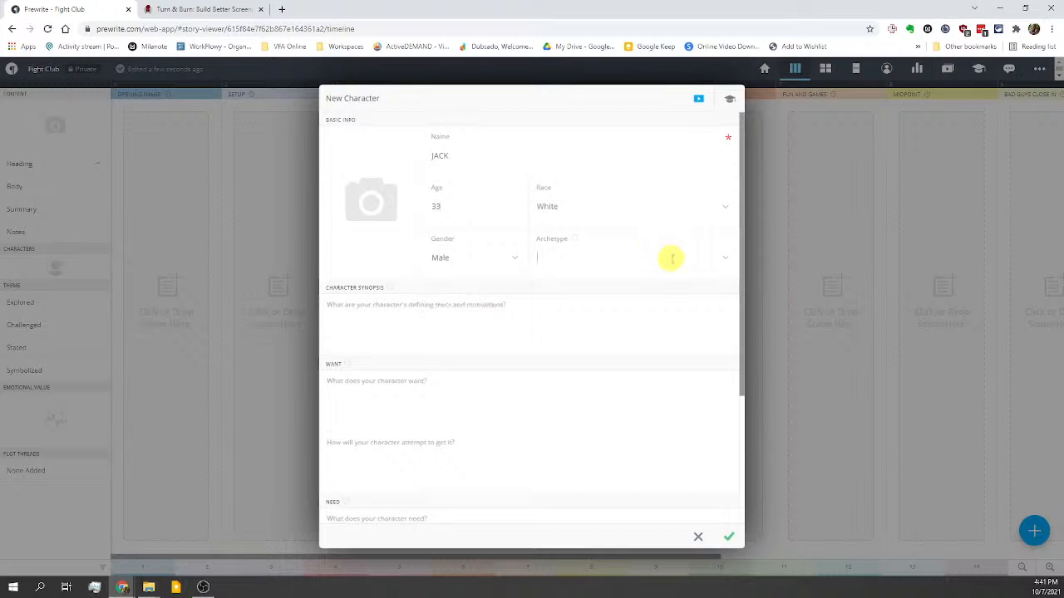
left_click(729, 262)
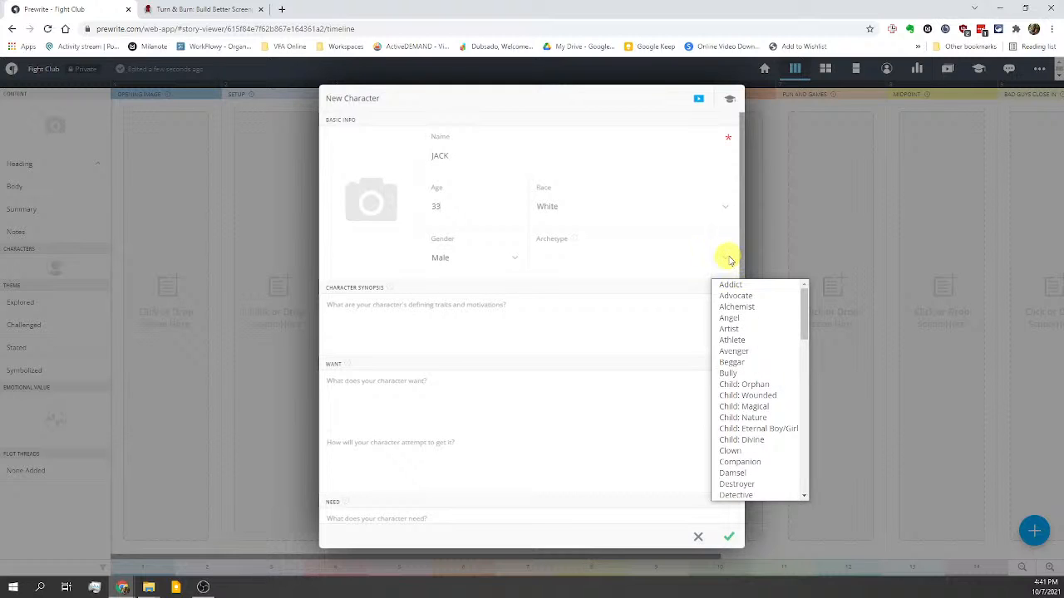
left_click_drag(806, 309, 805, 374)
left_click(752, 421)
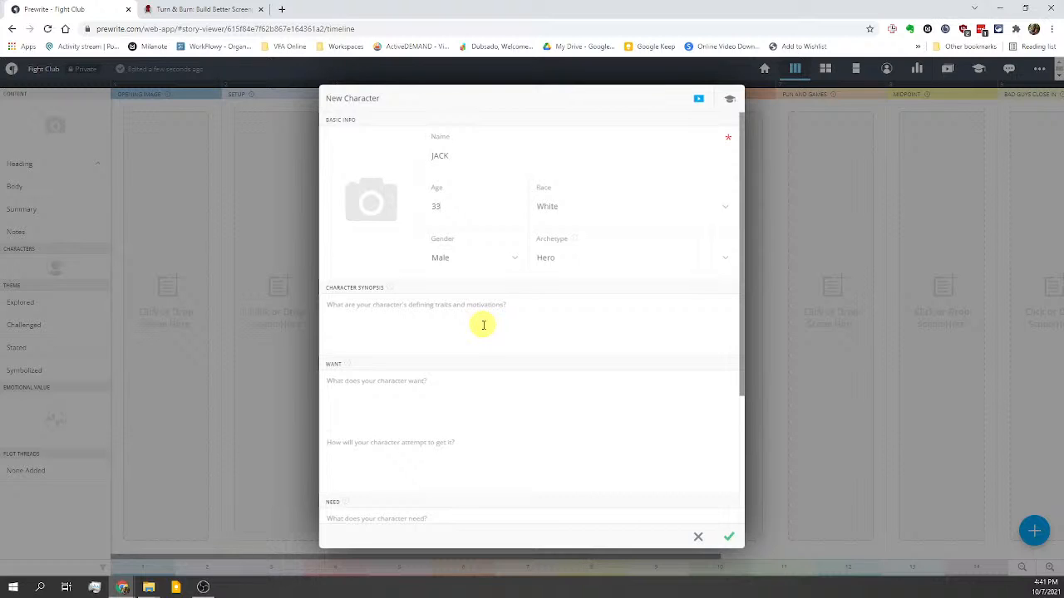
Step: Read the help on the character's Need, and save Jack with the synopsis, want and need fields left empty
left_click(429, 399)
left_click(476, 468)
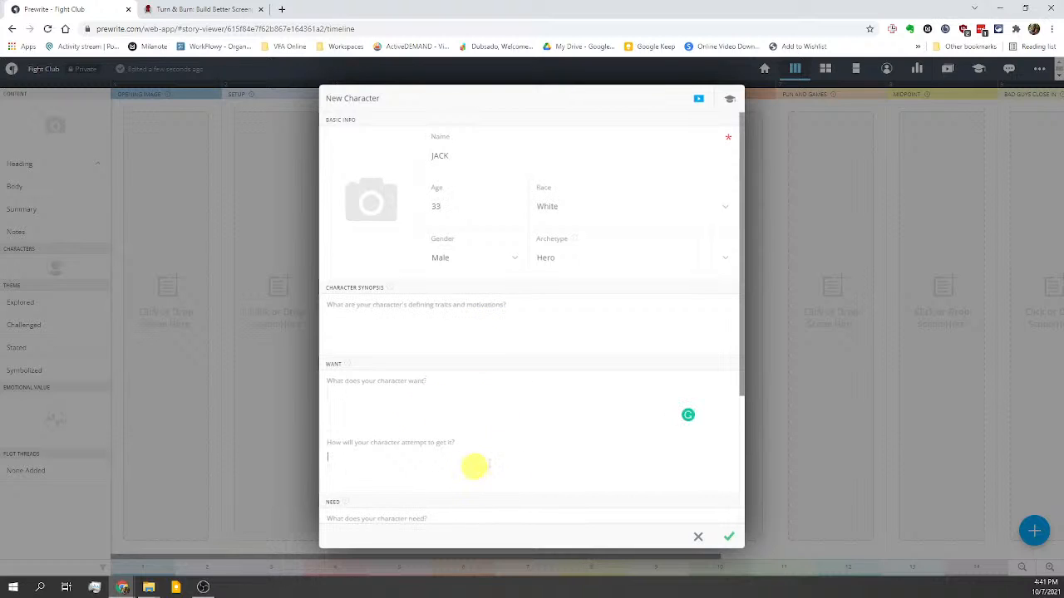
scroll(434, 474, "down", 2)
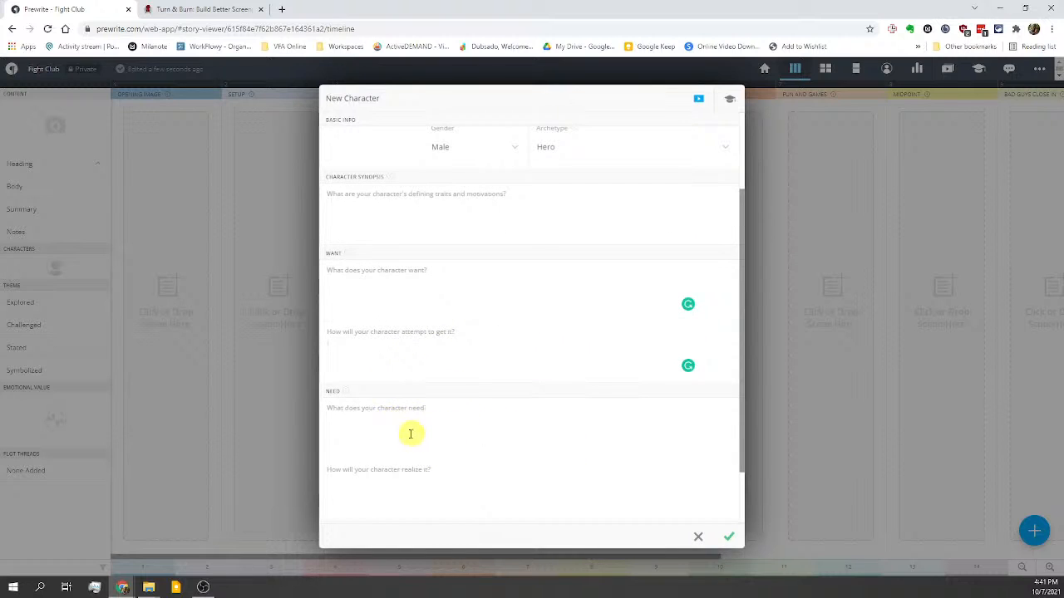
left_click(342, 393)
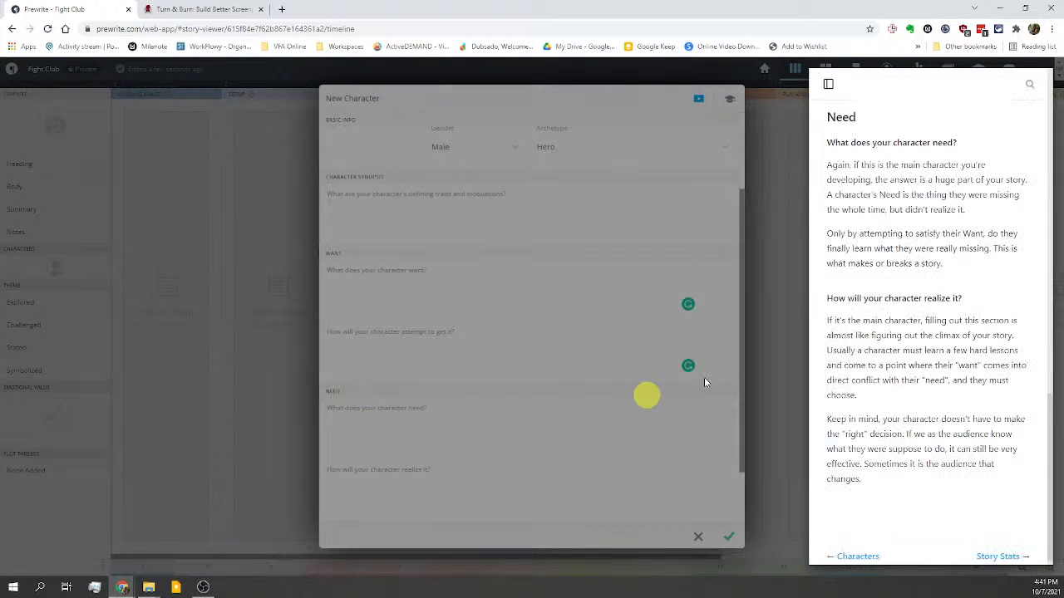
left_click(731, 538)
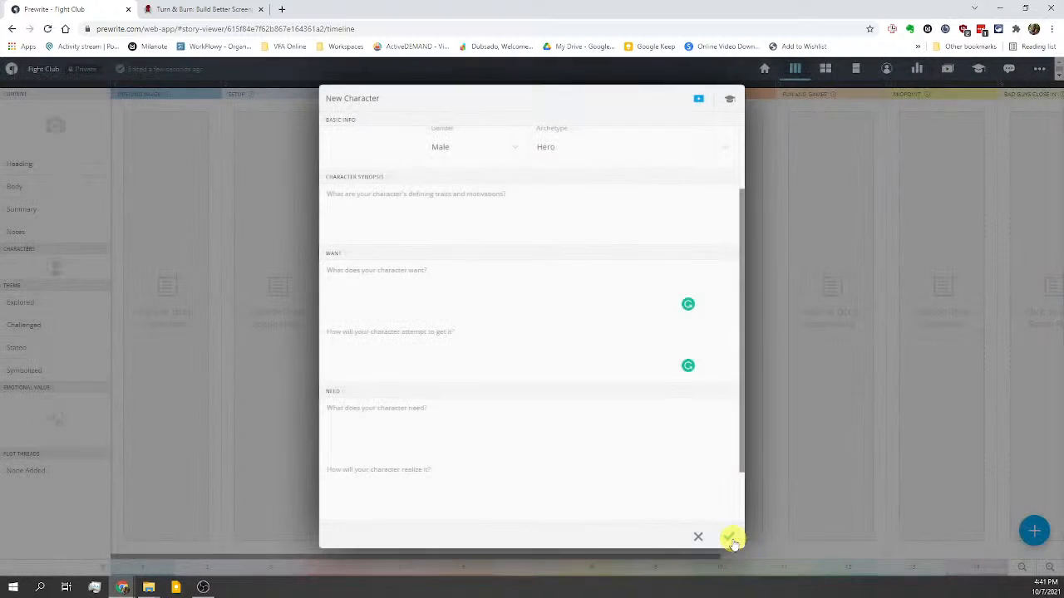
left_click(729, 537)
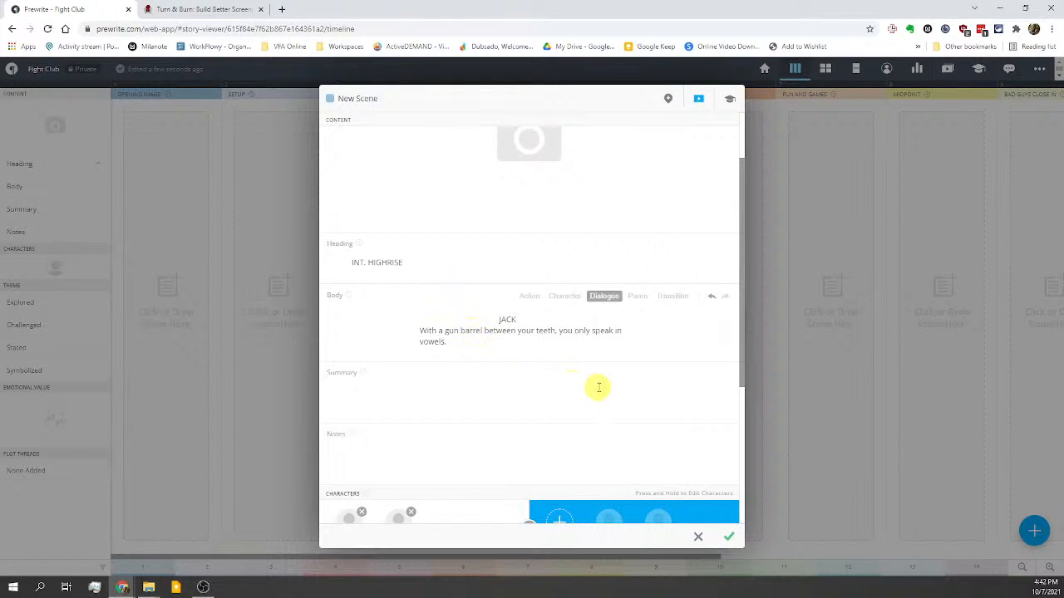
Step: Insert a TYLER character cue above Jack's cue in the scene body
left_click(499, 321)
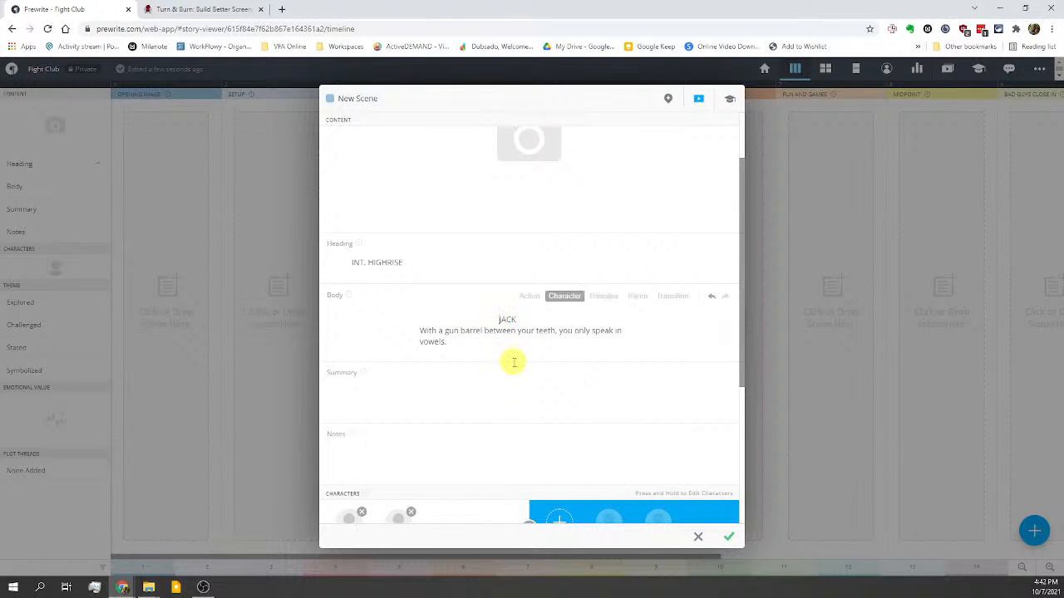
key("Return")
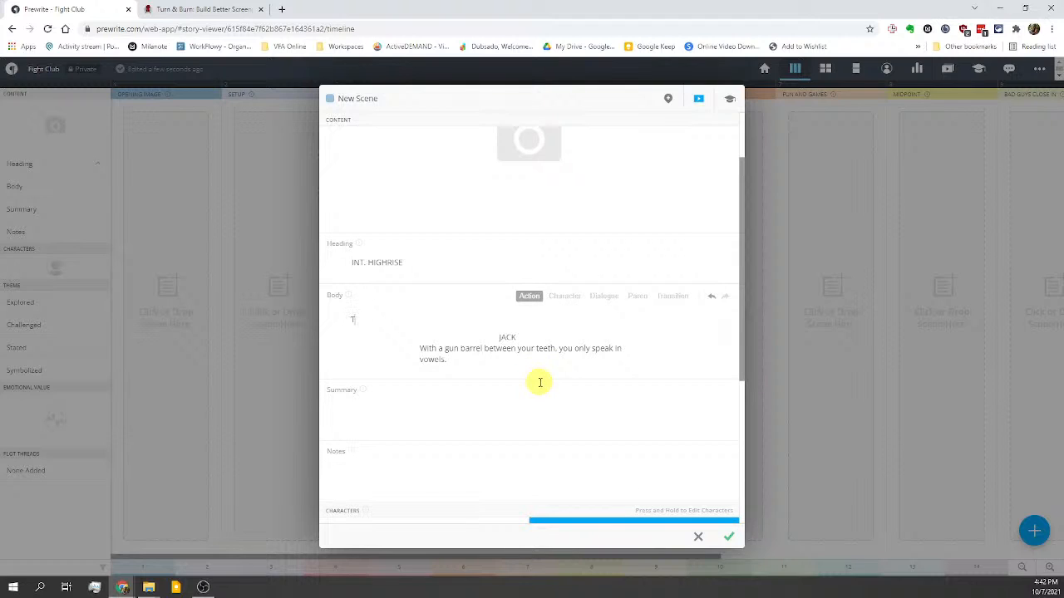
left_click(567, 297)
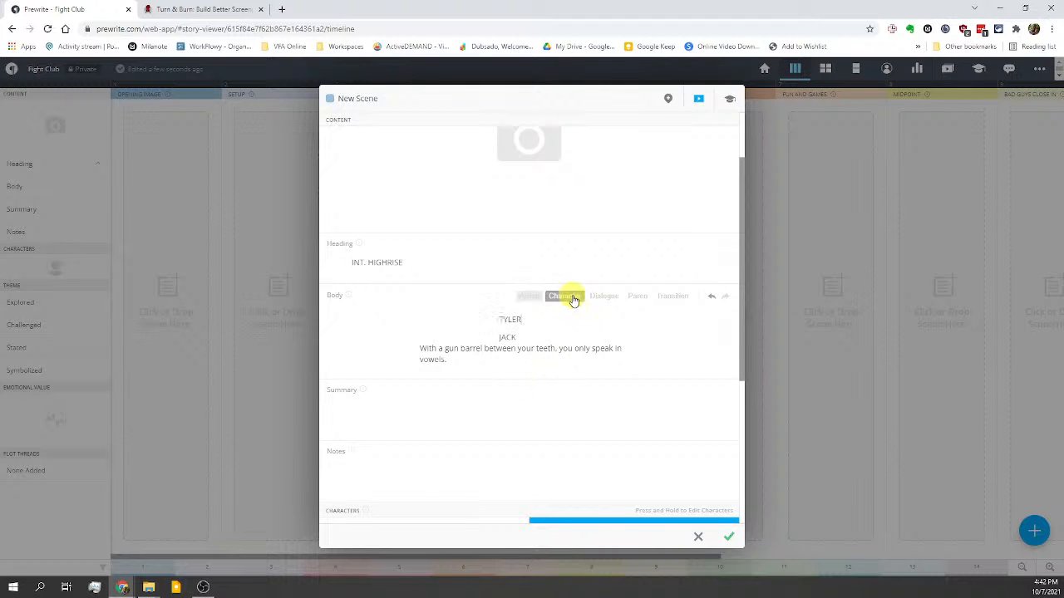
Step: Write Tyler's dialogue "Would you like to say a few works to commemorate the occasion.", correcting the spelling of "occasion", and save the scene
key("Return")
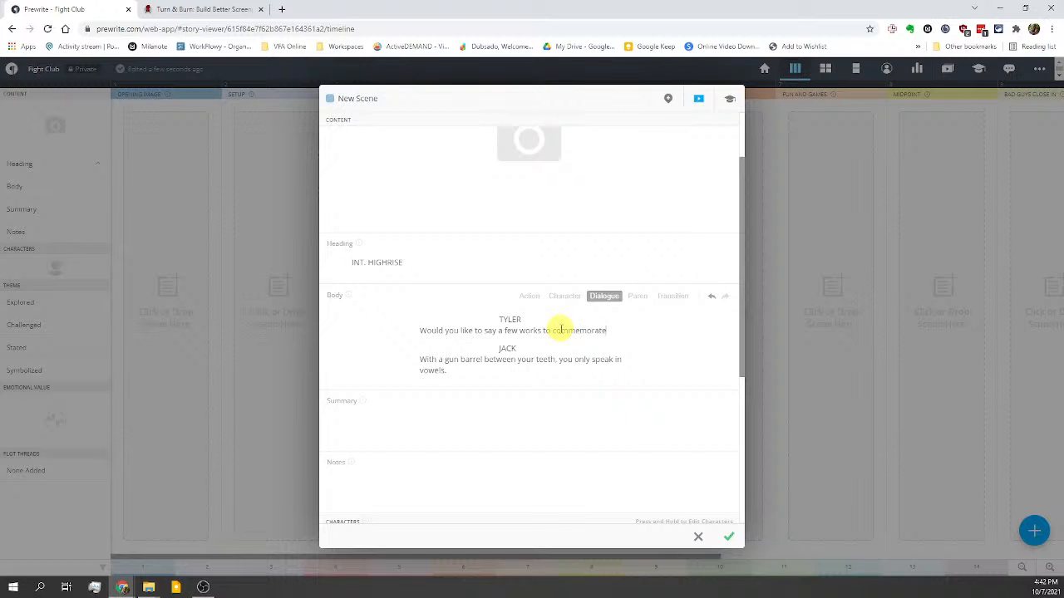
type("ssion")
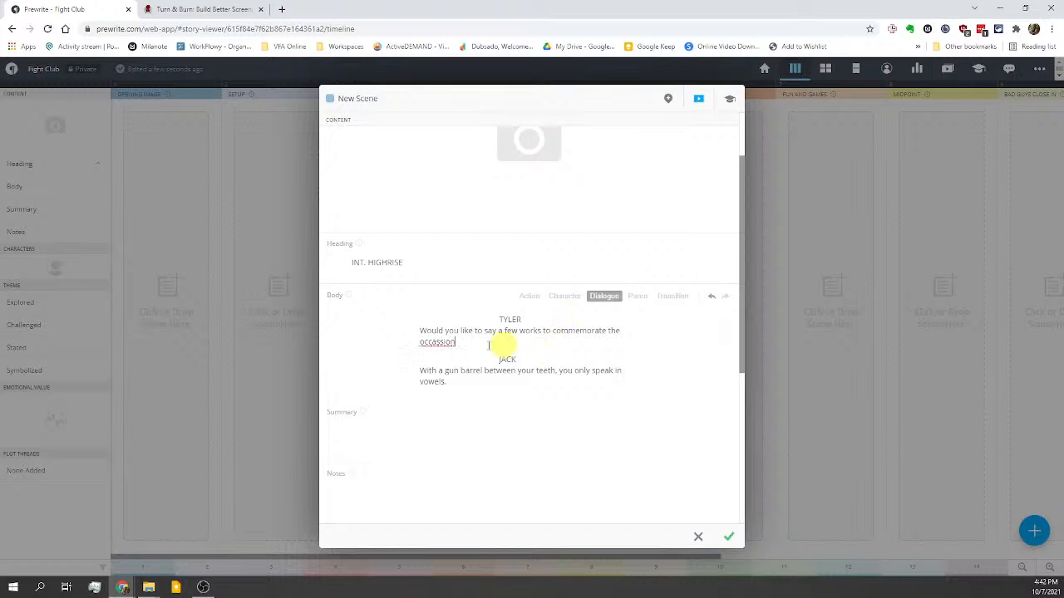
right_click(443, 344)
left_click(475, 354)
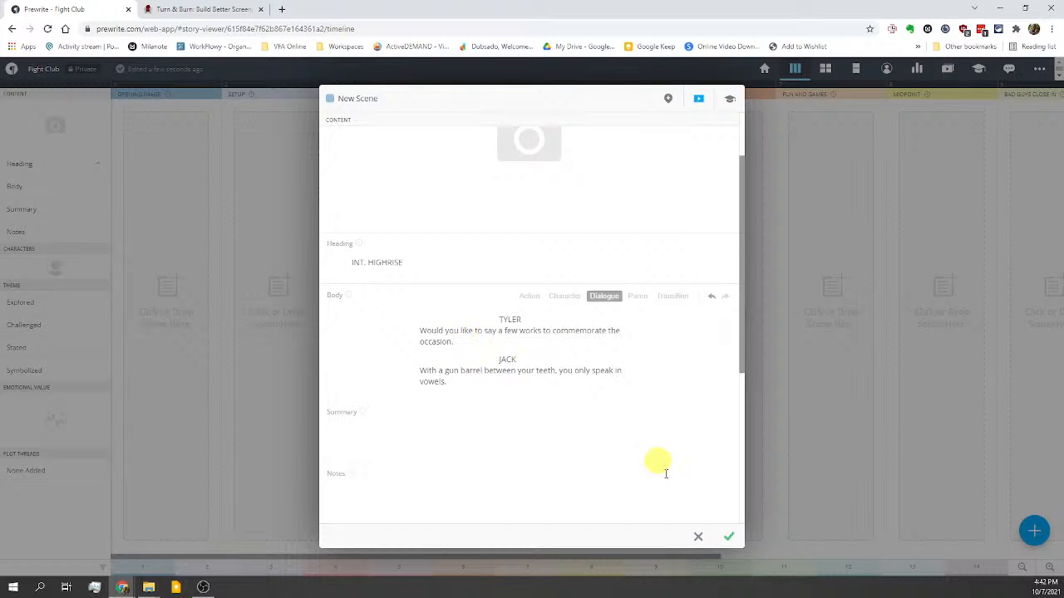
left_click(729, 538)
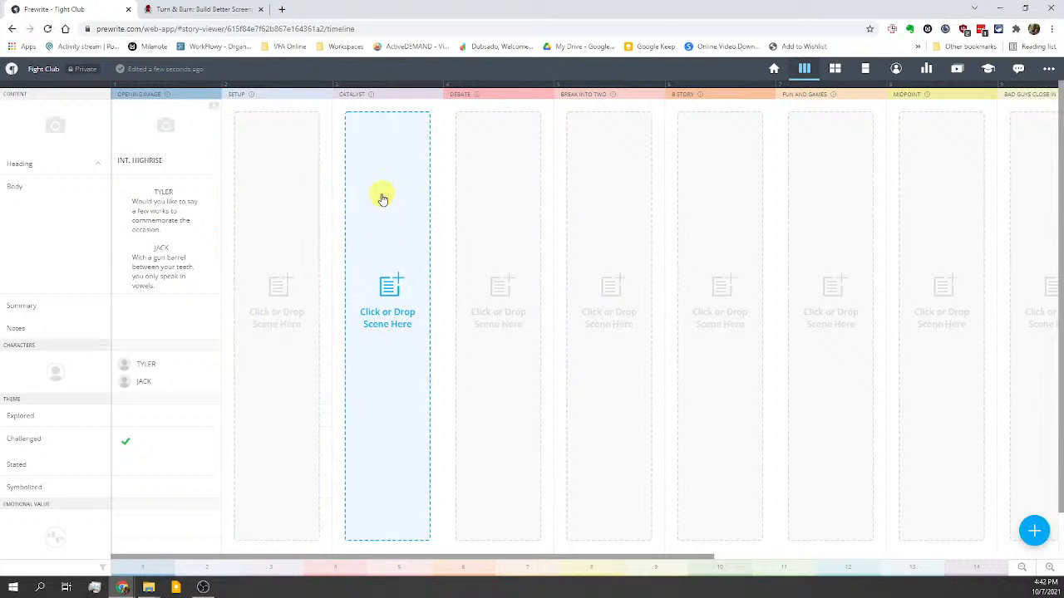
Step: Move the INT. HIGHRISE scene from Opening Image to Setup and back to Opening Image
left_click_drag(186, 214, 285, 222)
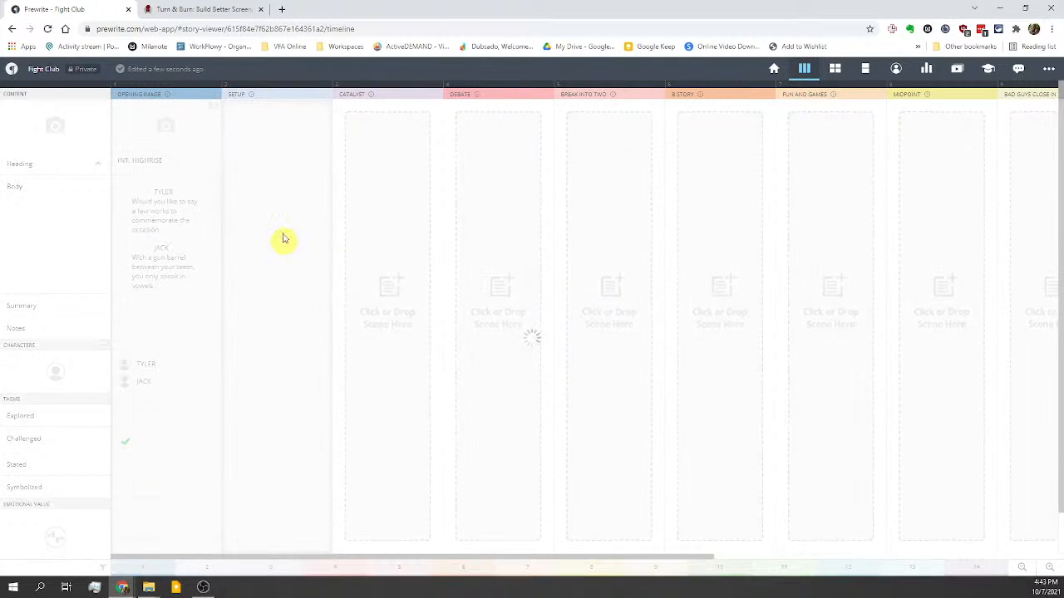
left_click_drag(289, 176, 179, 171)
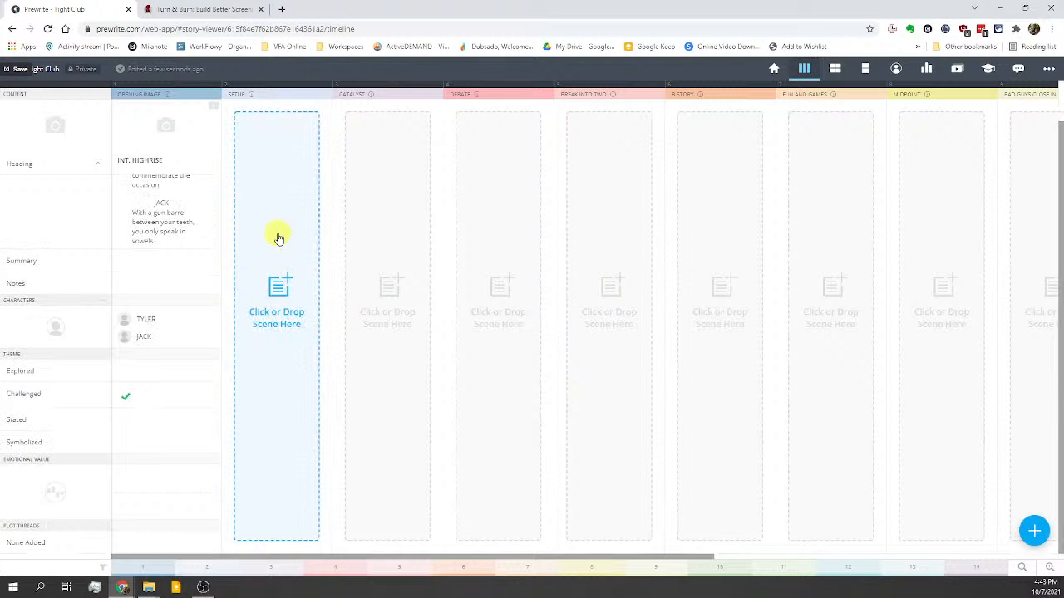
Step: Open the INT. HIGHRISE scene and review its body, characters, theme and image search
left_click(159, 211)
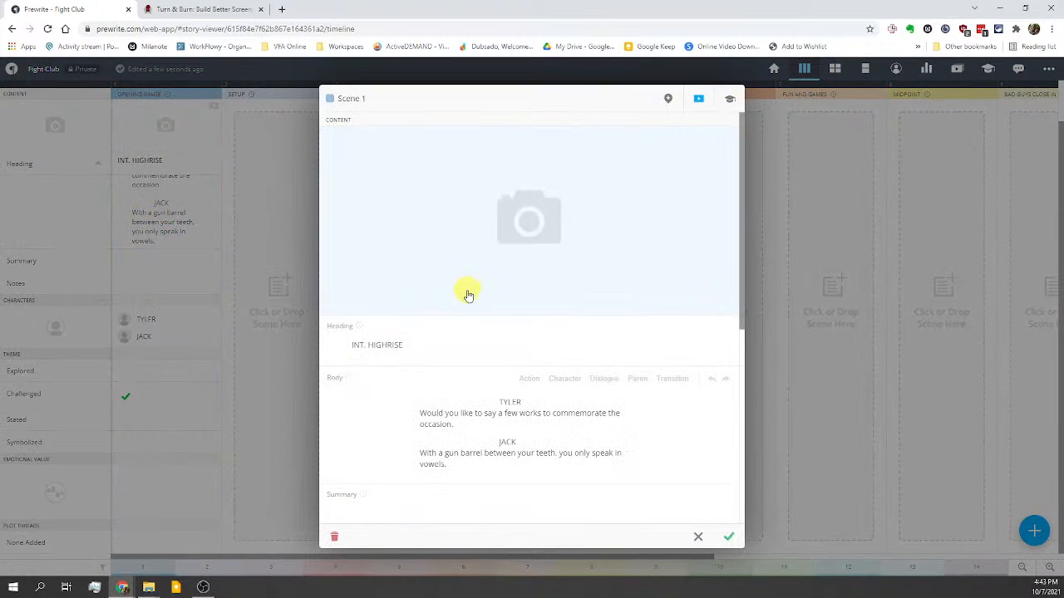
scroll(473, 316, "down", 1)
scroll(446, 321, "down", 1)
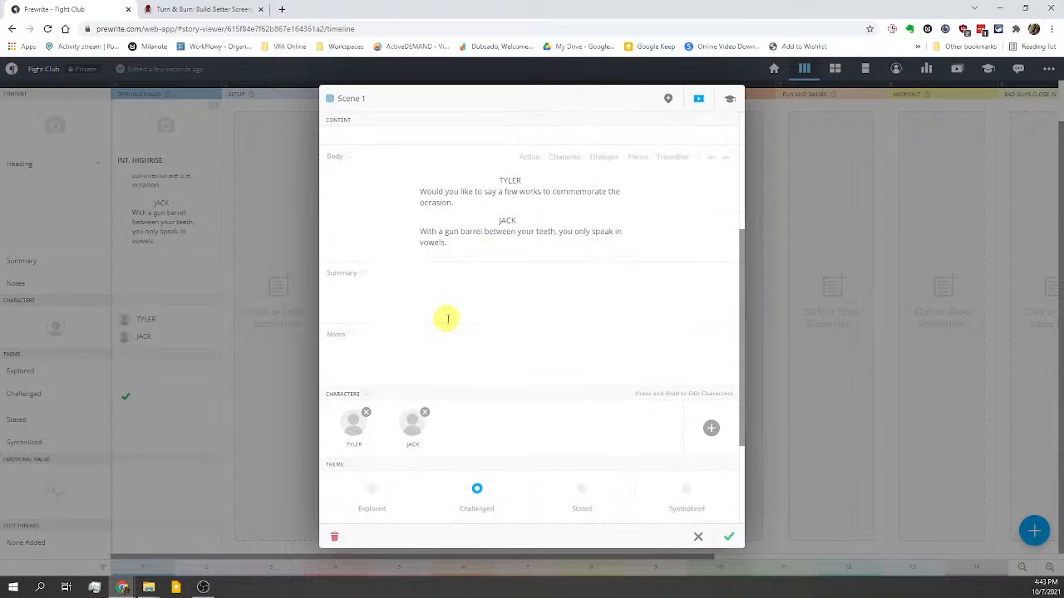
scroll(447, 318, "down", 2)
scroll(446, 321, "up", 3)
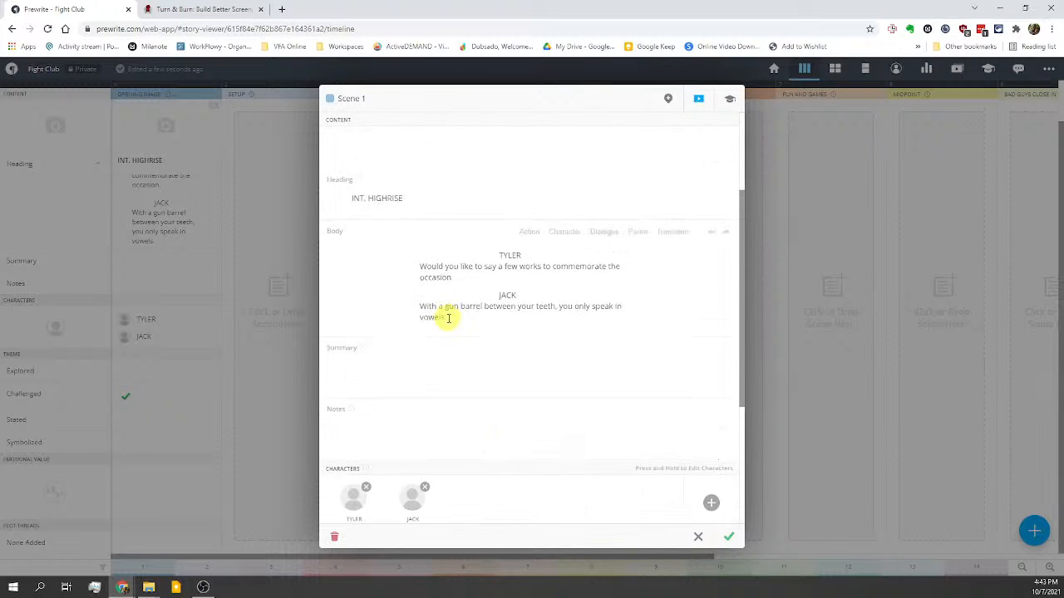
left_click(370, 157)
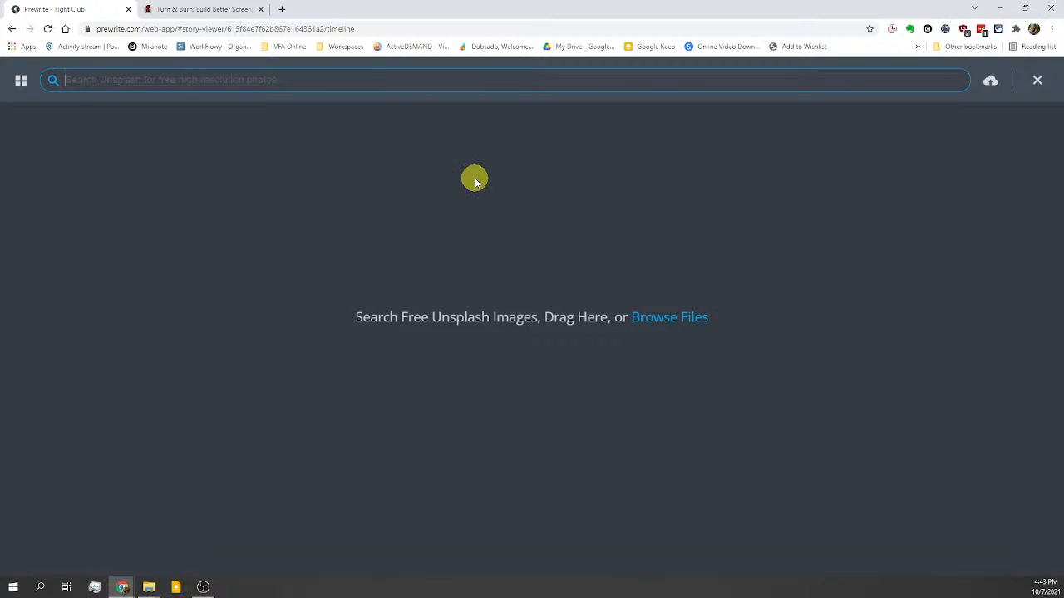
left_click(1039, 80)
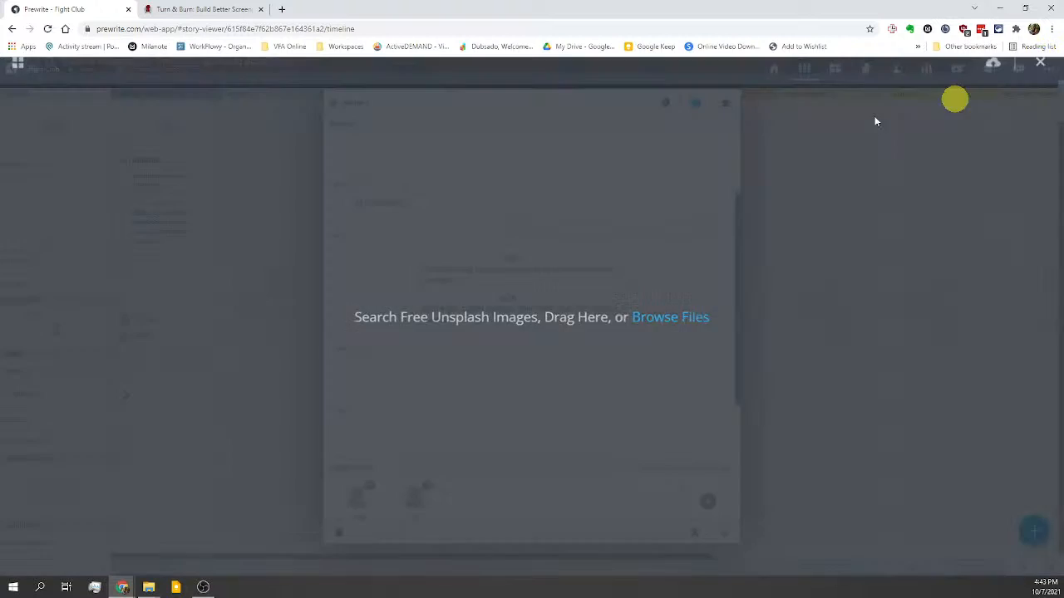
Step: Search Unsplash for "highrise", set the upward view of the dark tower as the scene's image, and save the scene
scroll(402, 198, "up", 3)
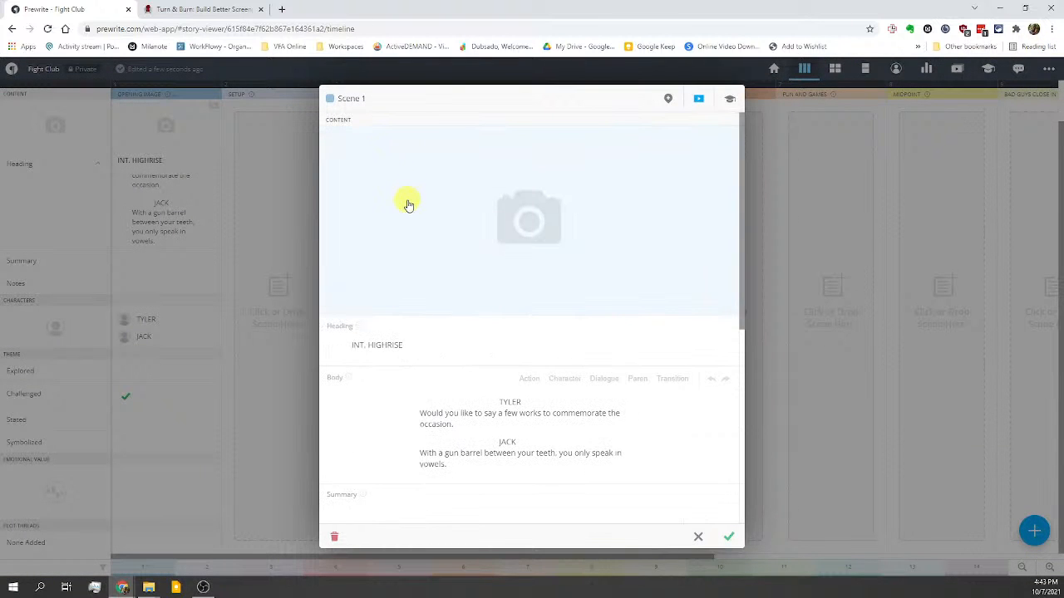
left_click(530, 226)
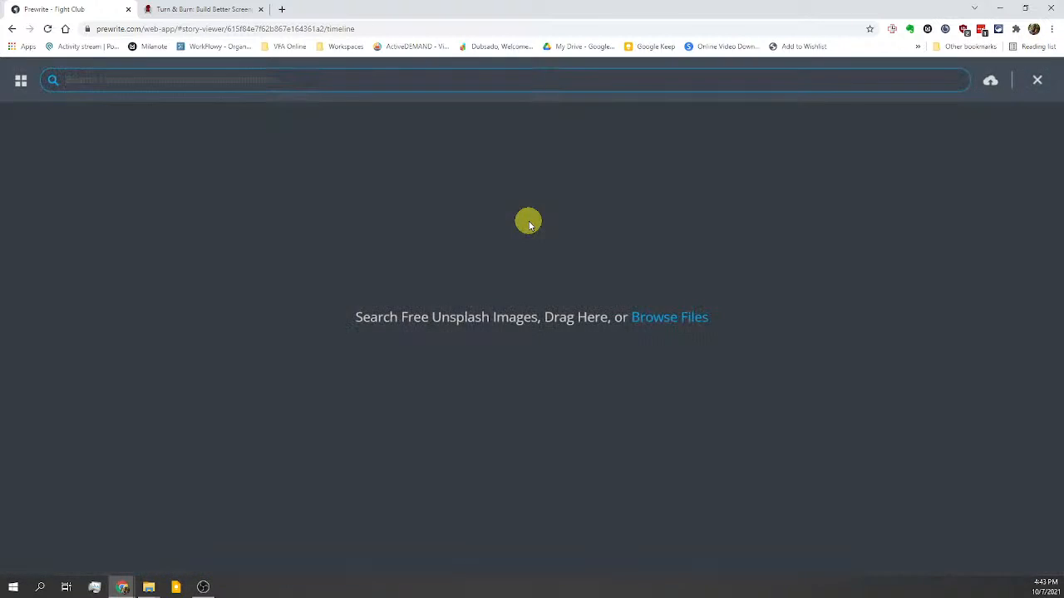
left_click_drag(449, 315, 515, 344)
left_click(509, 306)
left_click(352, 80)
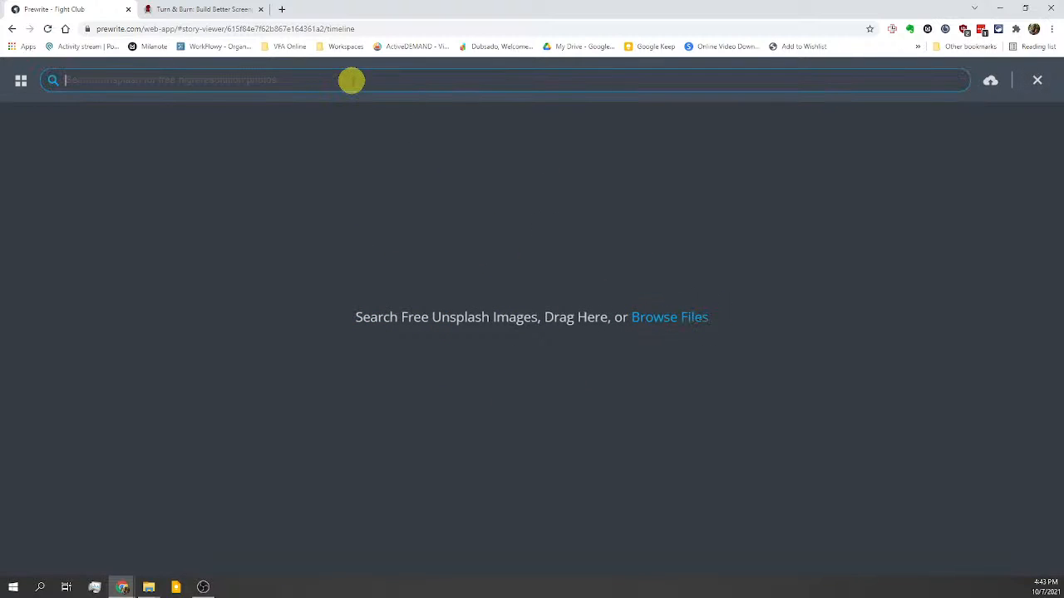
type("highrise")
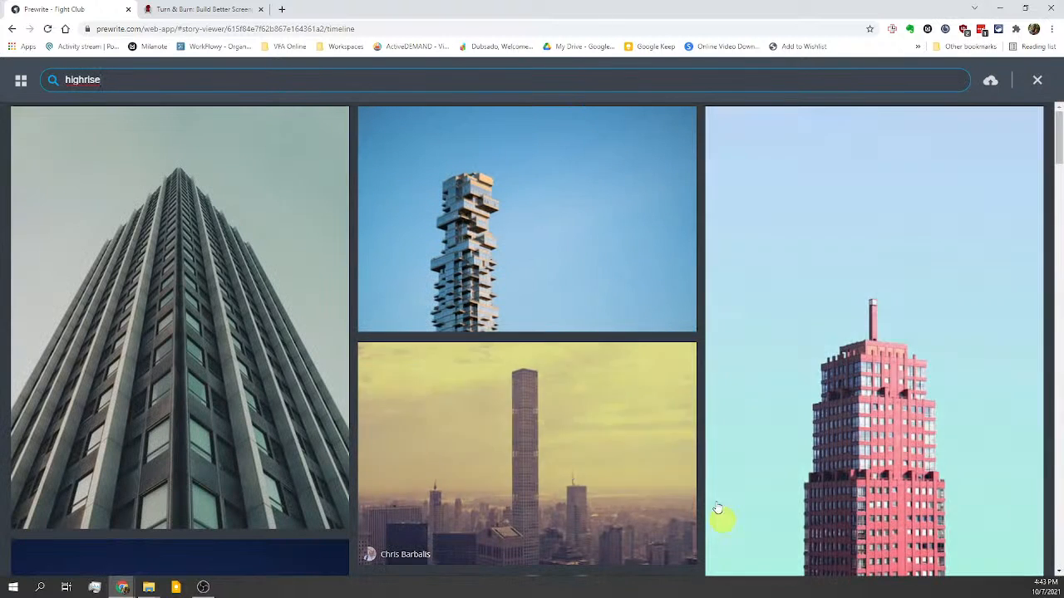
left_click(174, 373)
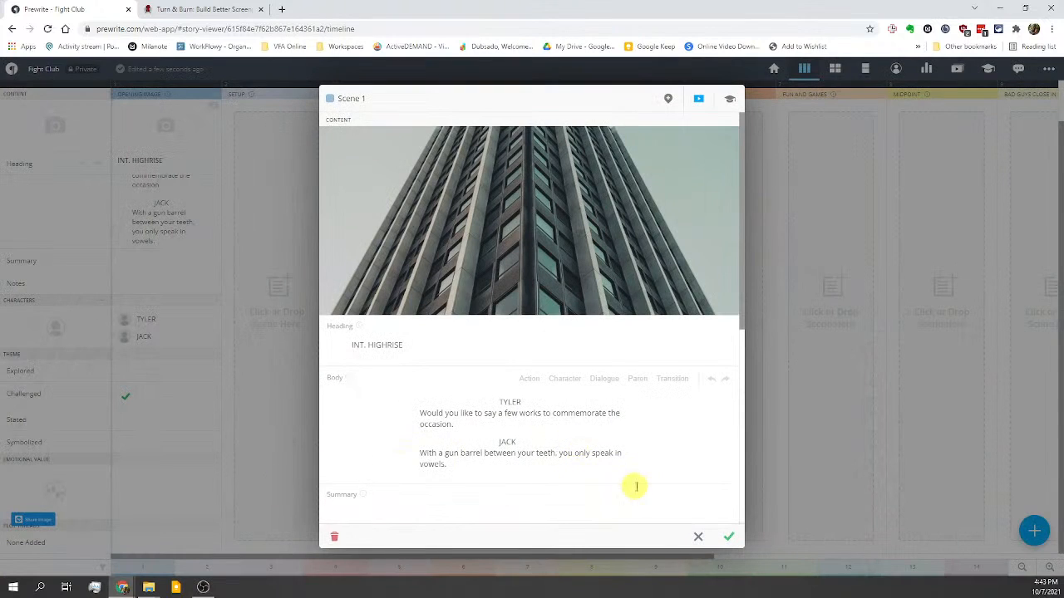
left_click(728, 537)
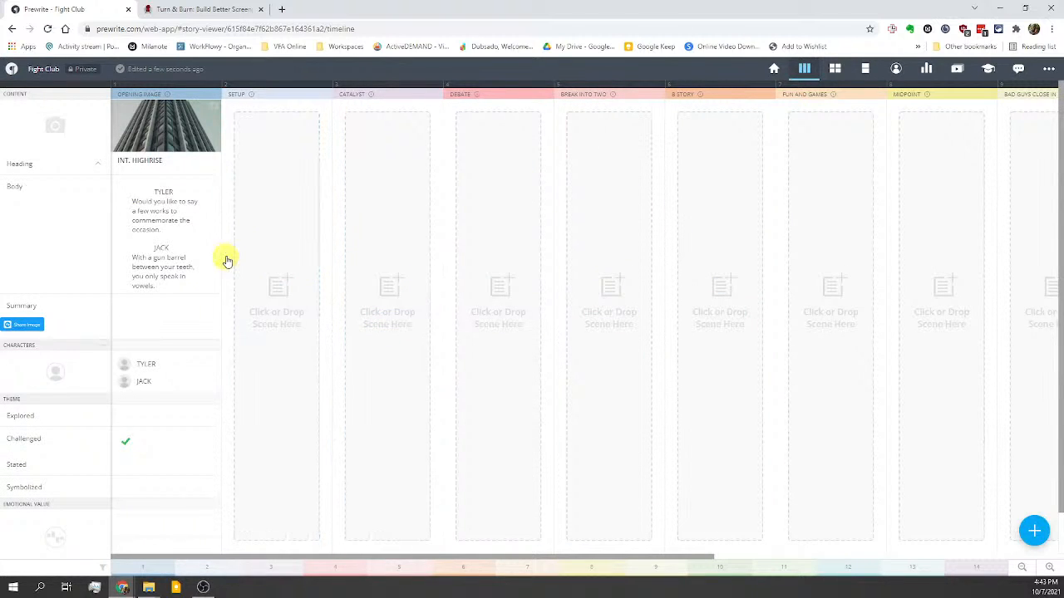
Step: Create a new scene in the Debate beat with the heading "INT. OFFICE" and the action text "Jack confronts his boss"
scroll(178, 368, "down", 1)
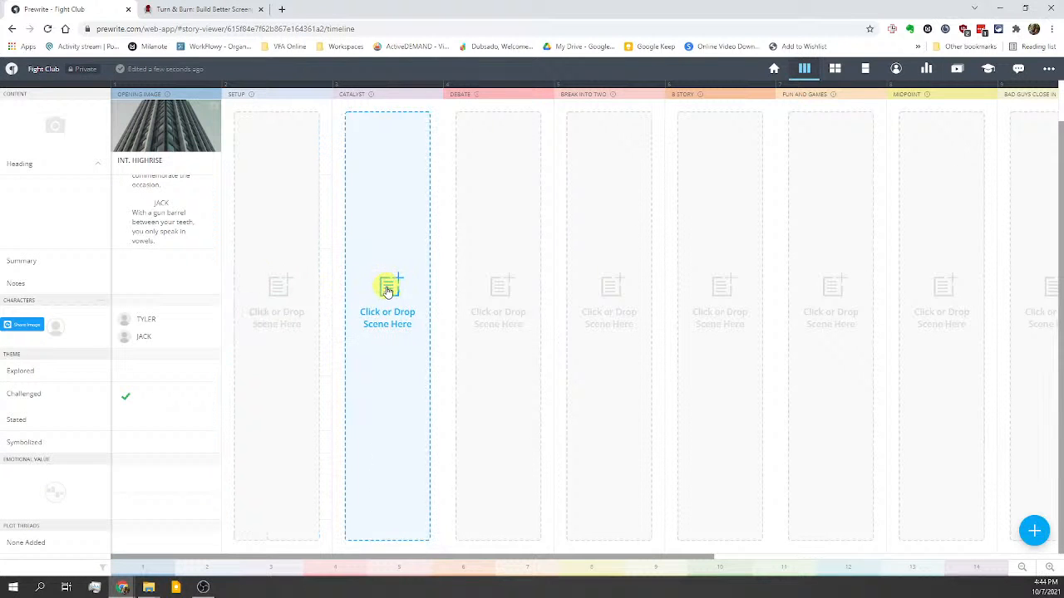
left_click(500, 288)
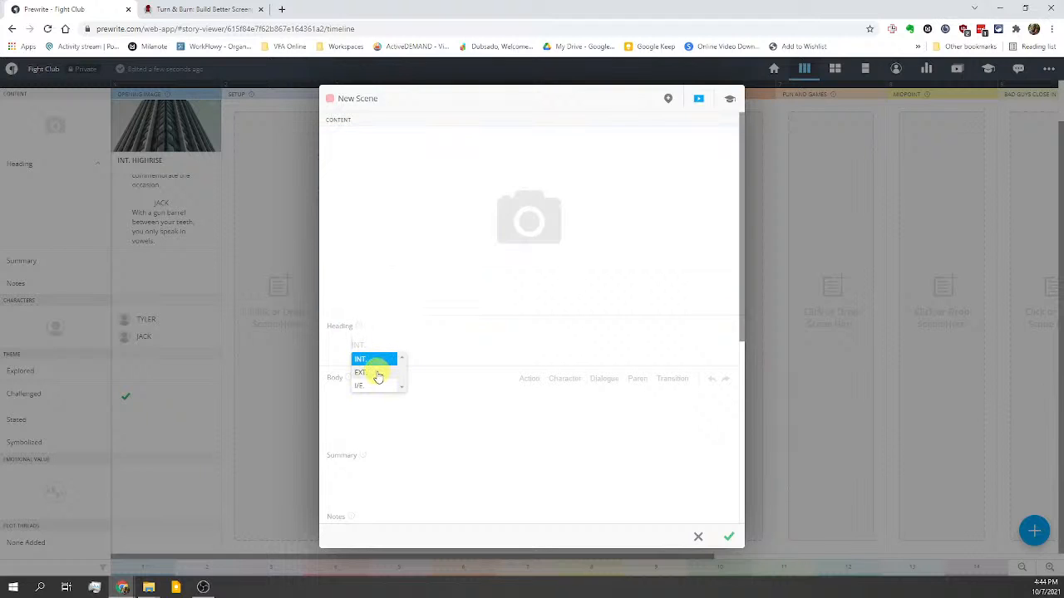
left_click(375, 360)
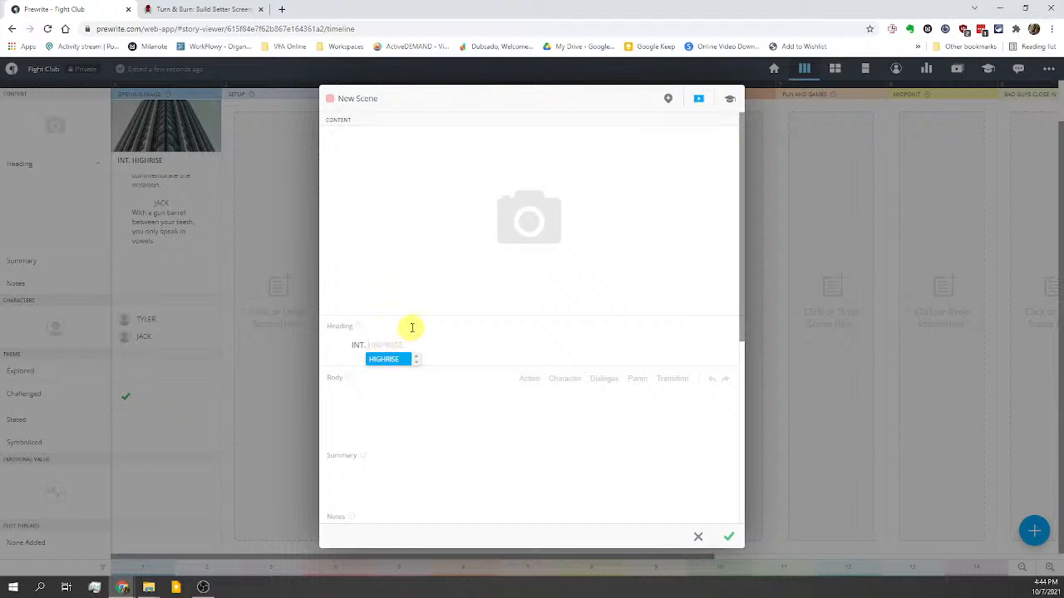
type("OFFICE")
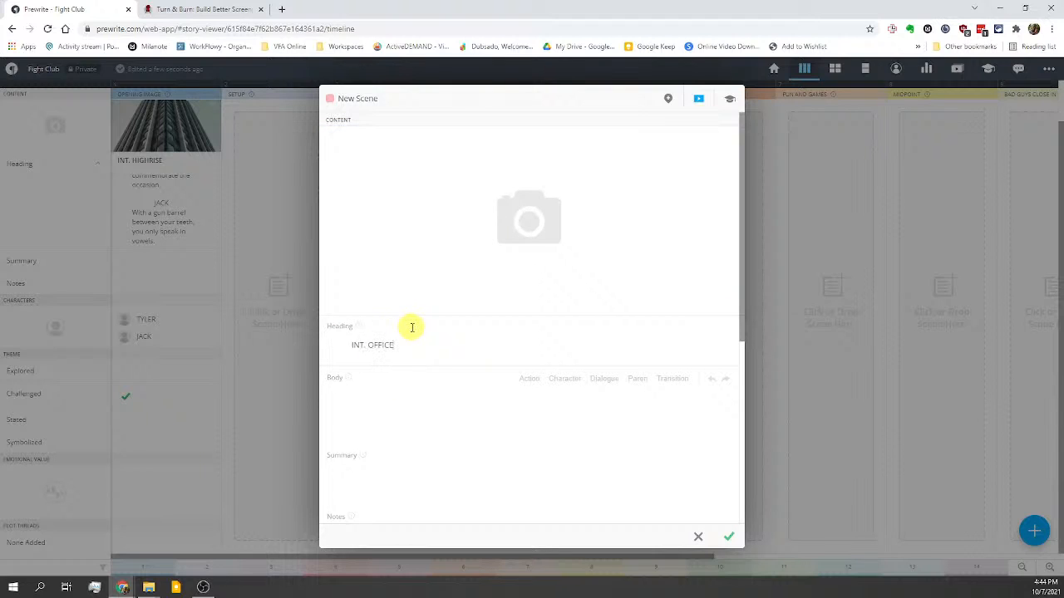
left_click(532, 405)
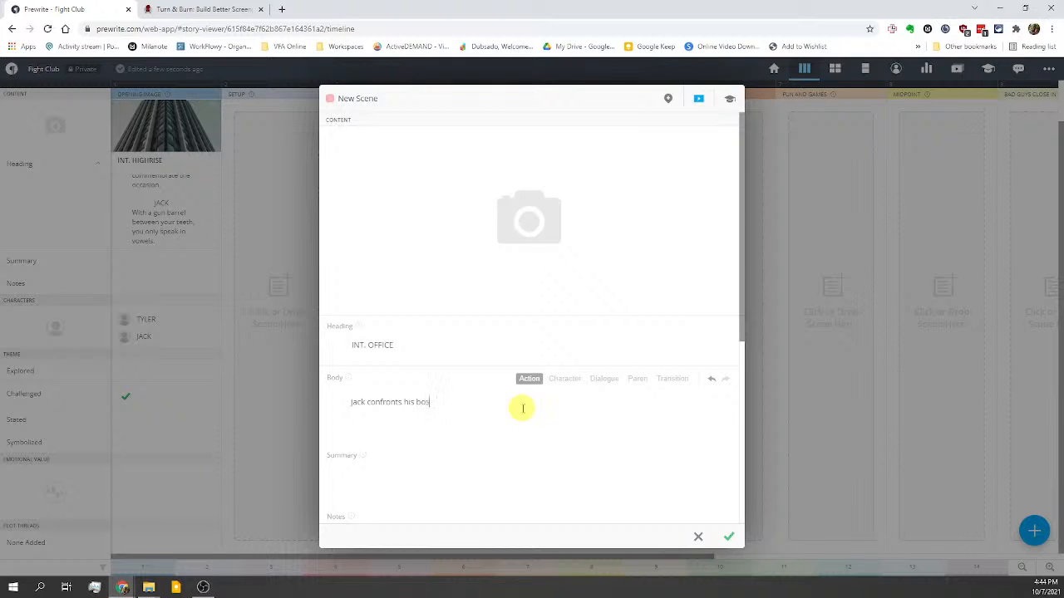
left_click(480, 482)
Step: Check the help for the Summary field and add Jack to the scene's characters
left_click(363, 456)
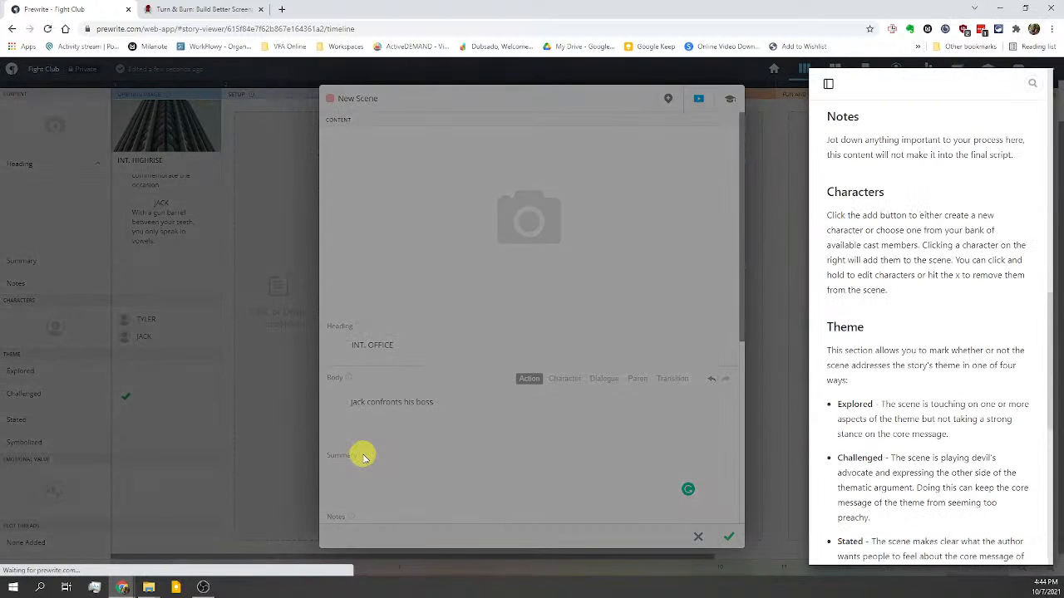
left_click(362, 454)
scroll(482, 465, "down", 1)
scroll(479, 476, "down", 2)
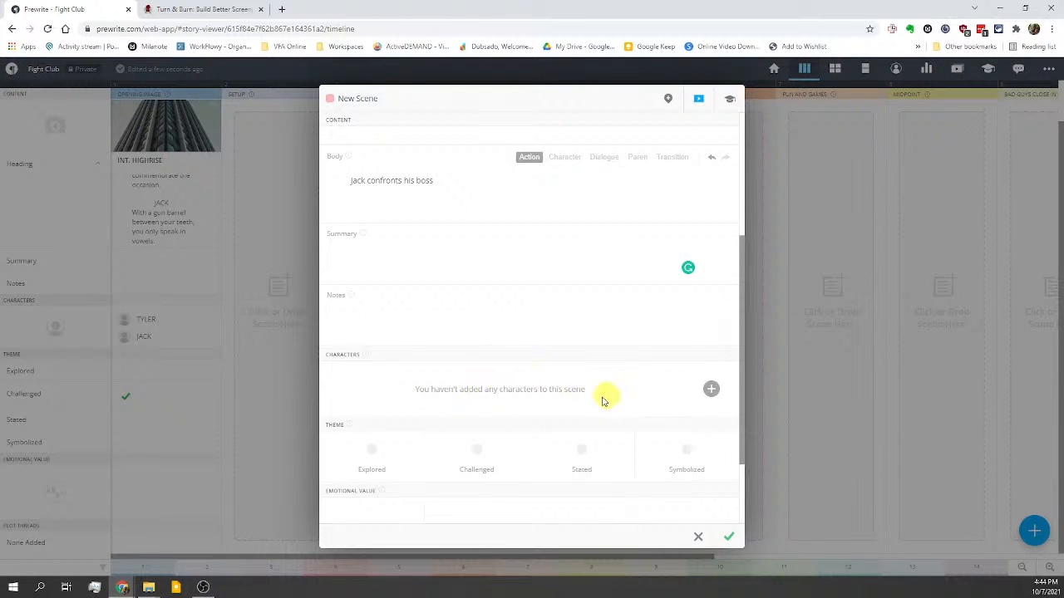
left_click(710, 389)
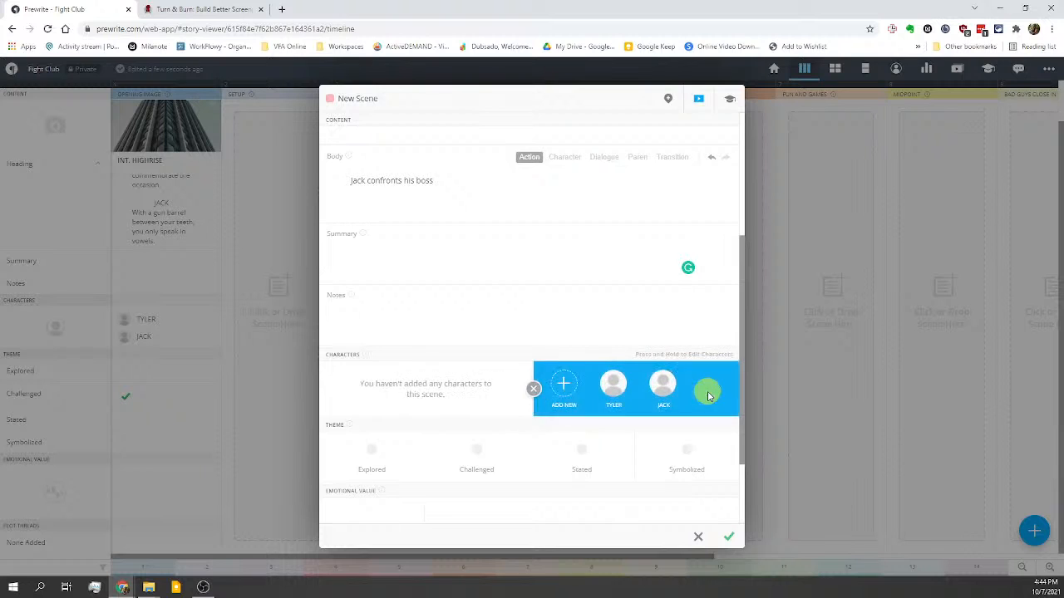
left_click(658, 389)
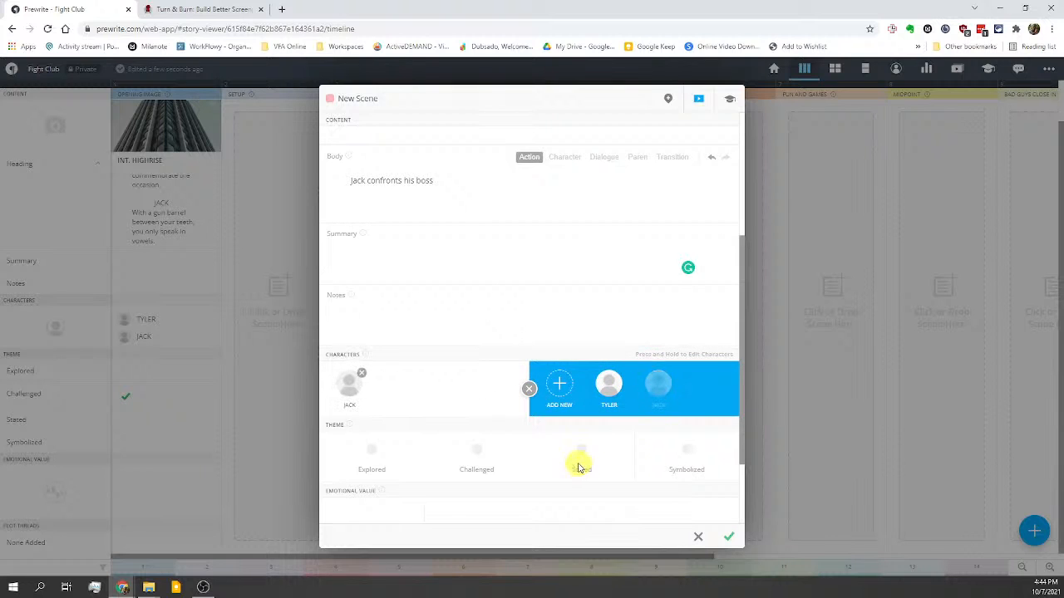
left_click(528, 388)
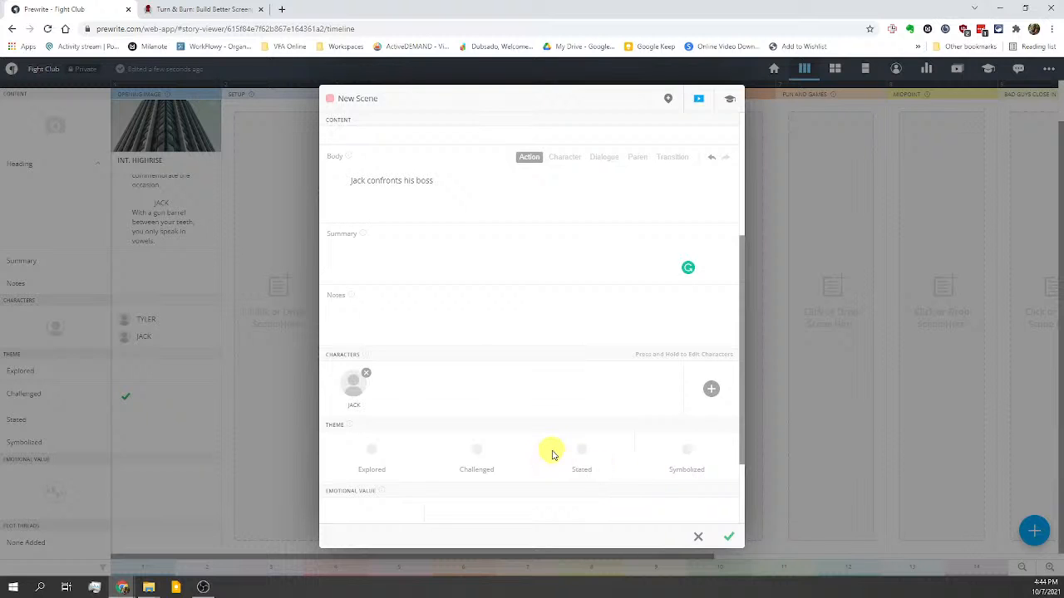
Step: Read the help on the theme options and mark the scene's theme as Stated
left_click(350, 428)
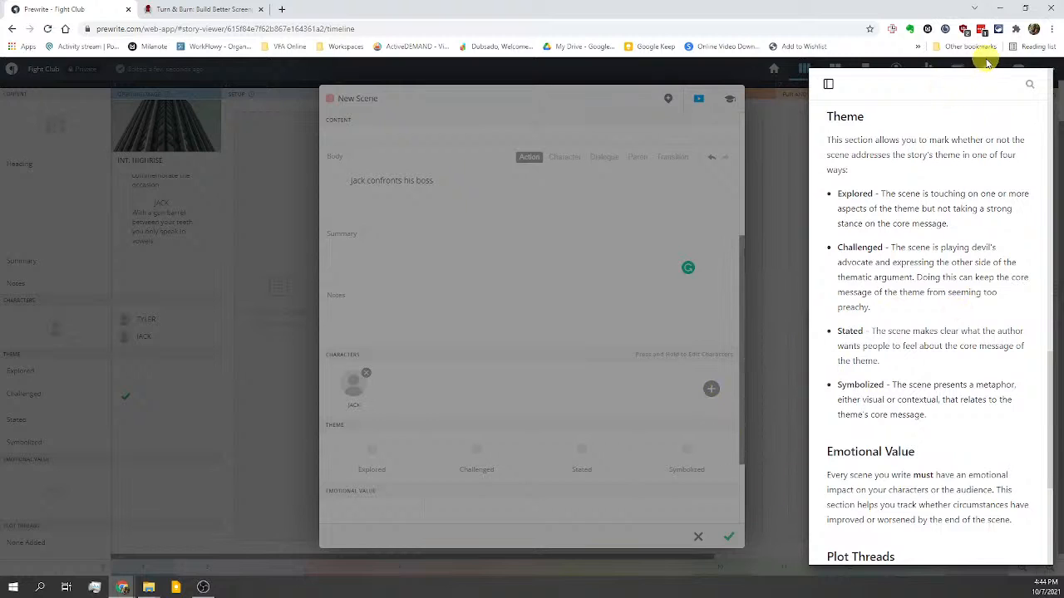
left_click(445, 437)
scroll(589, 441, "down", 2)
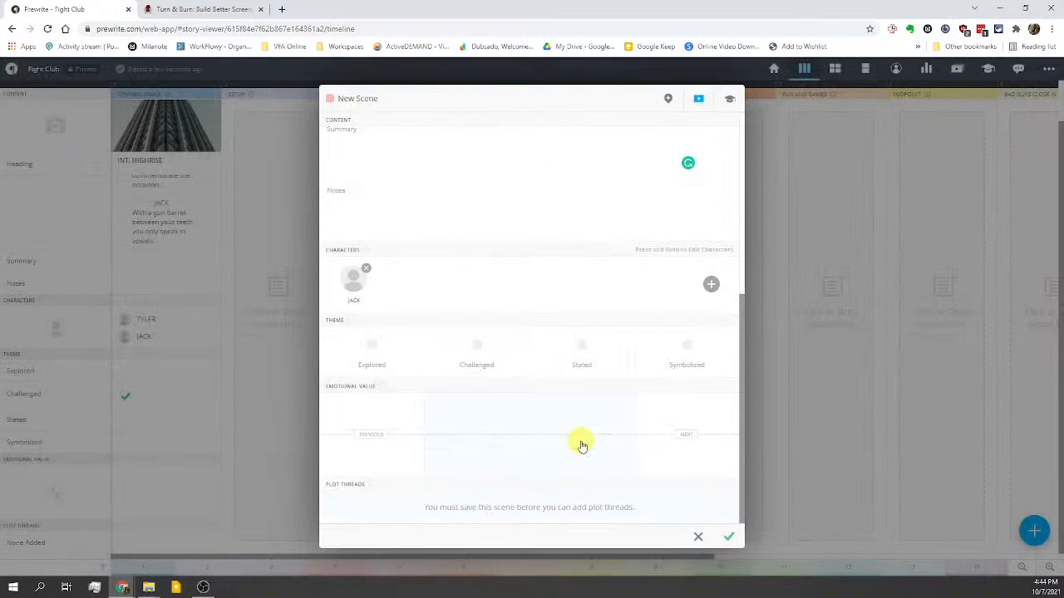
left_click(383, 434)
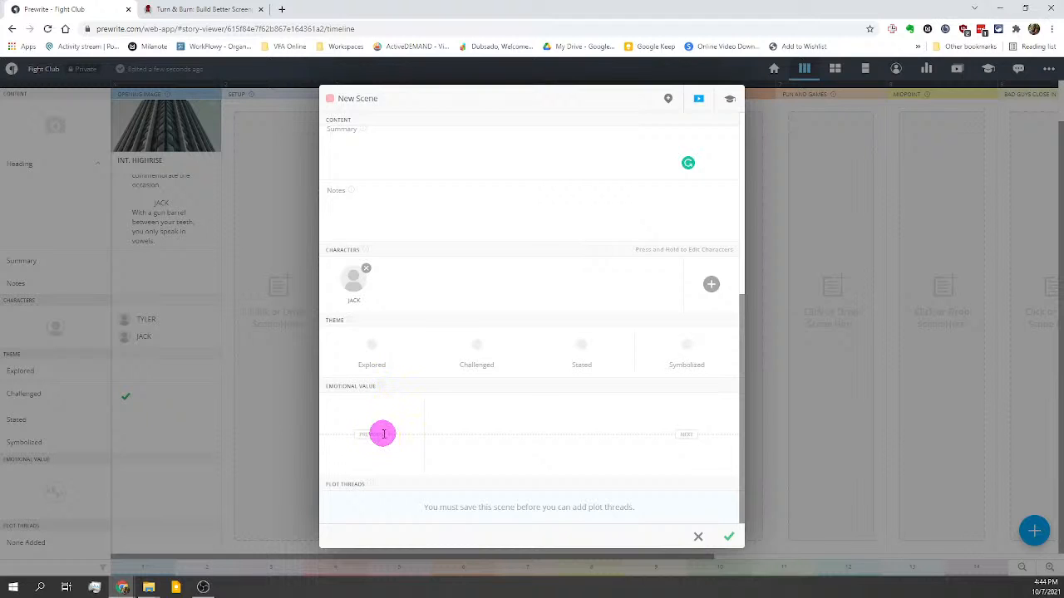
left_click(582, 353)
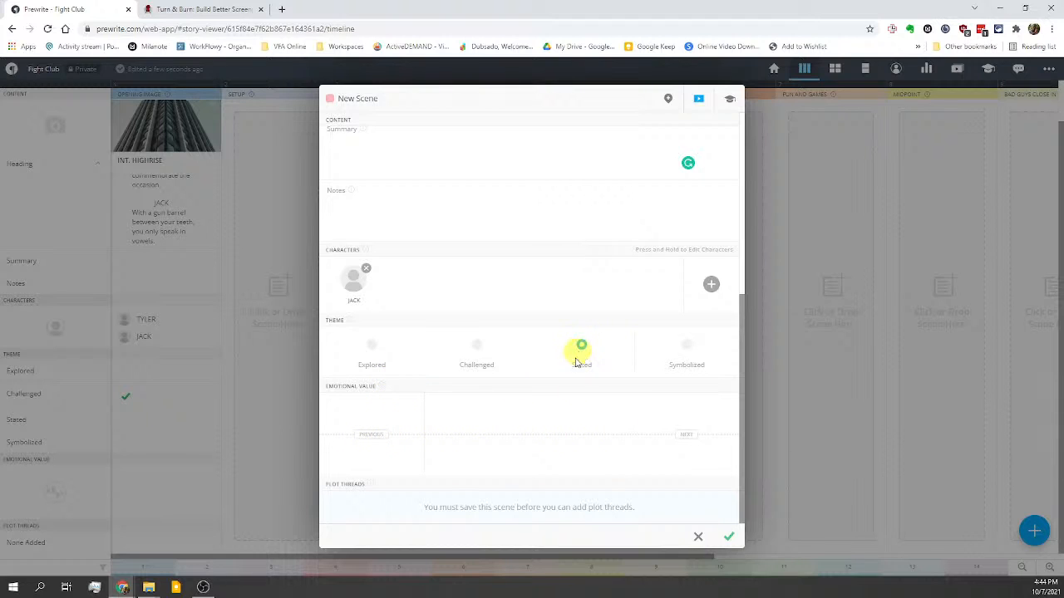
Step: Give the scene a positive emotional value of about +55 and save the scene
left_click(504, 437)
left_click_drag(504, 438, 499, 405)
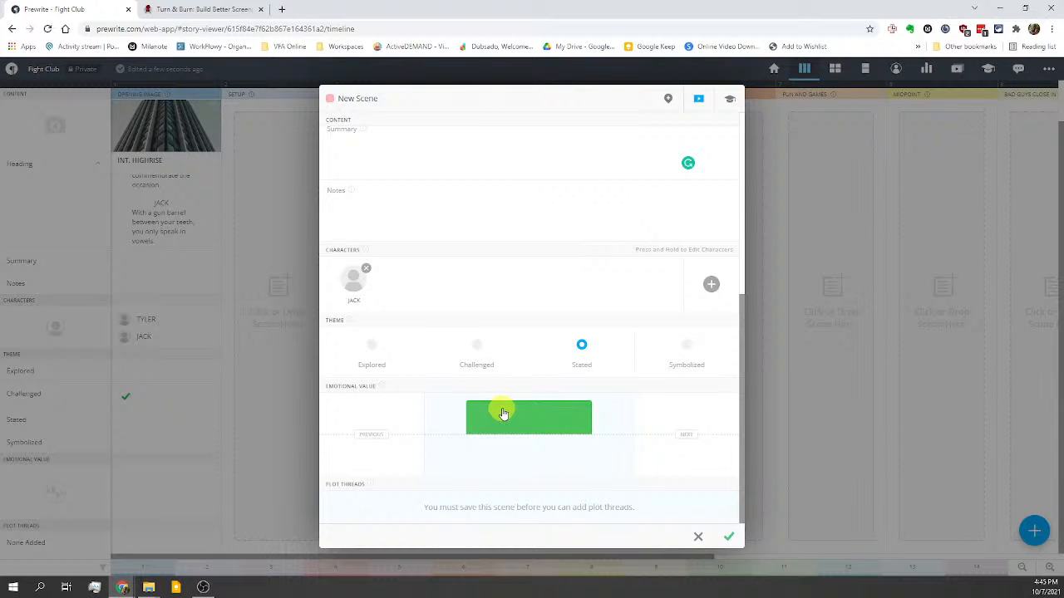
mouse_move(502, 412)
left_mouse_down()
mouse_move(506, 468)
mouse_move(513, 416)
left_mouse_up()
left_click(728, 536)
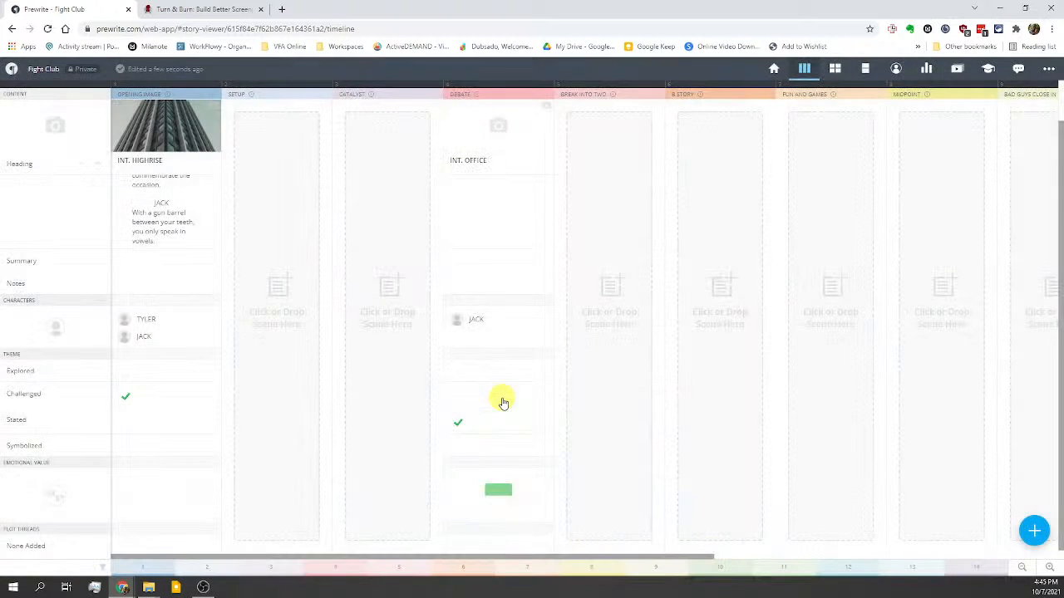
Step: Add the plot thread event "Jack confronts boss" to the INT. OFFICE scene and save the scene
left_click(511, 405)
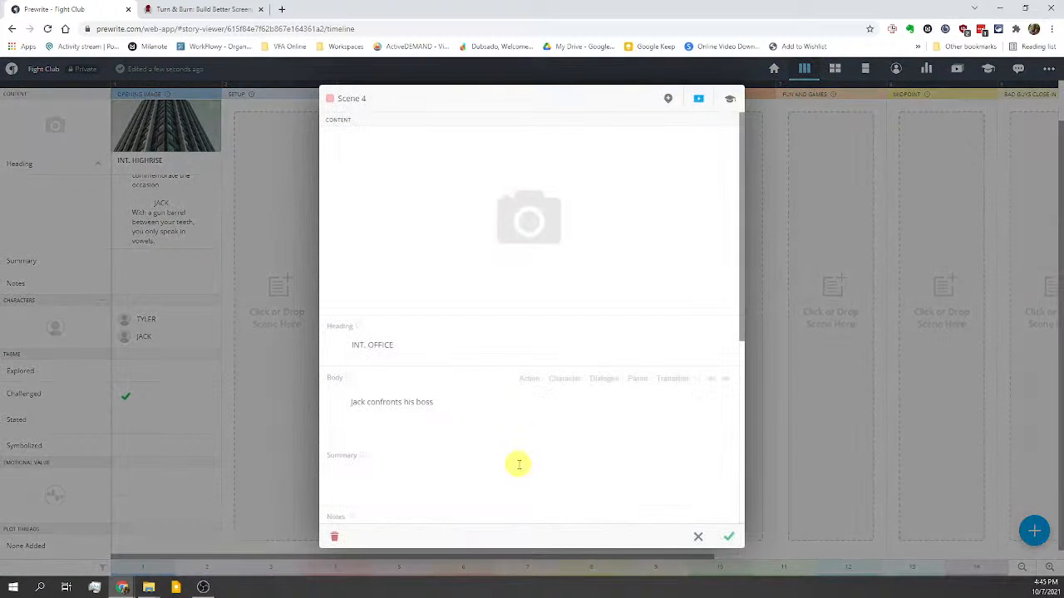
scroll(516, 464, "down", 5)
left_click(529, 507)
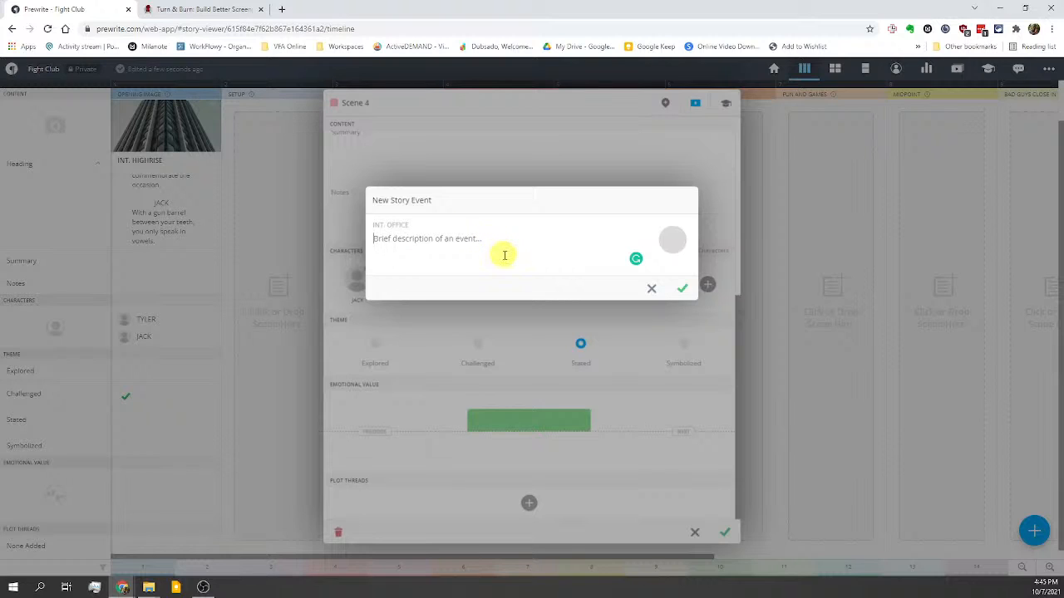
type("Jack confronts boss")
left_click(681, 288)
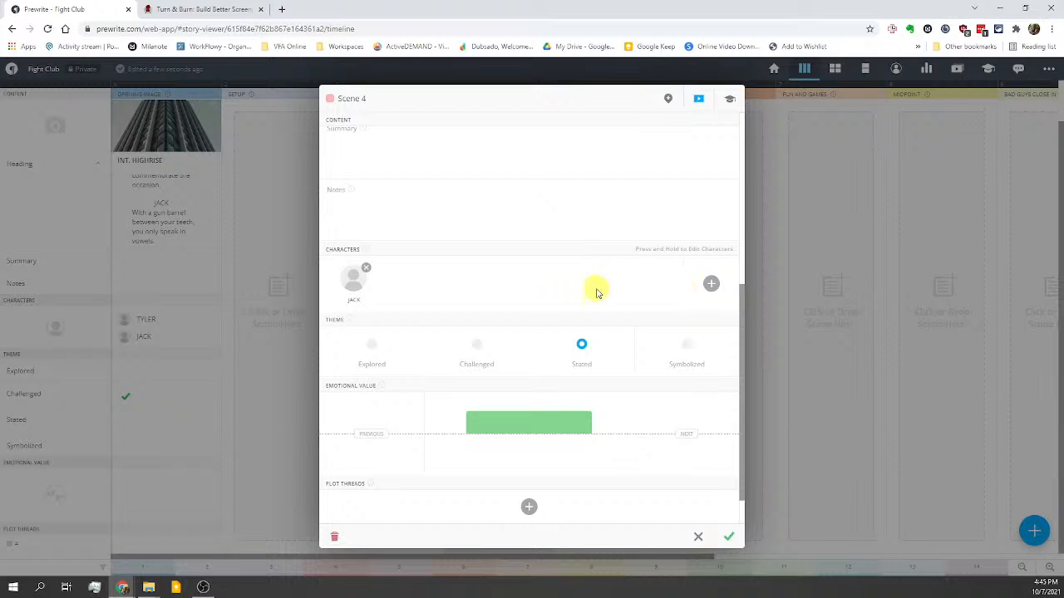
scroll(599, 330, "down", 1)
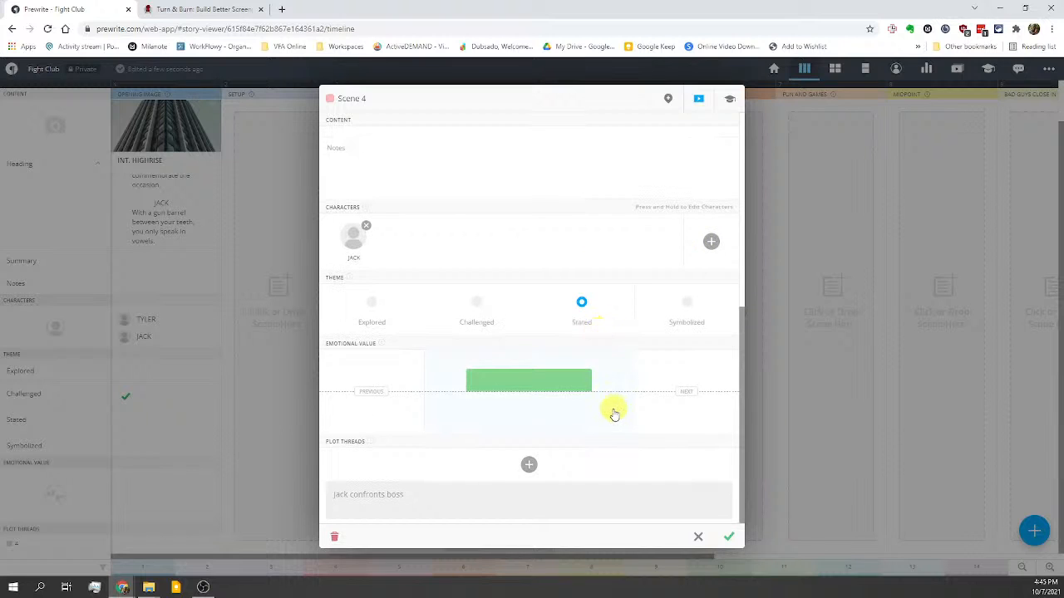
scroll(641, 433, "up", 5)
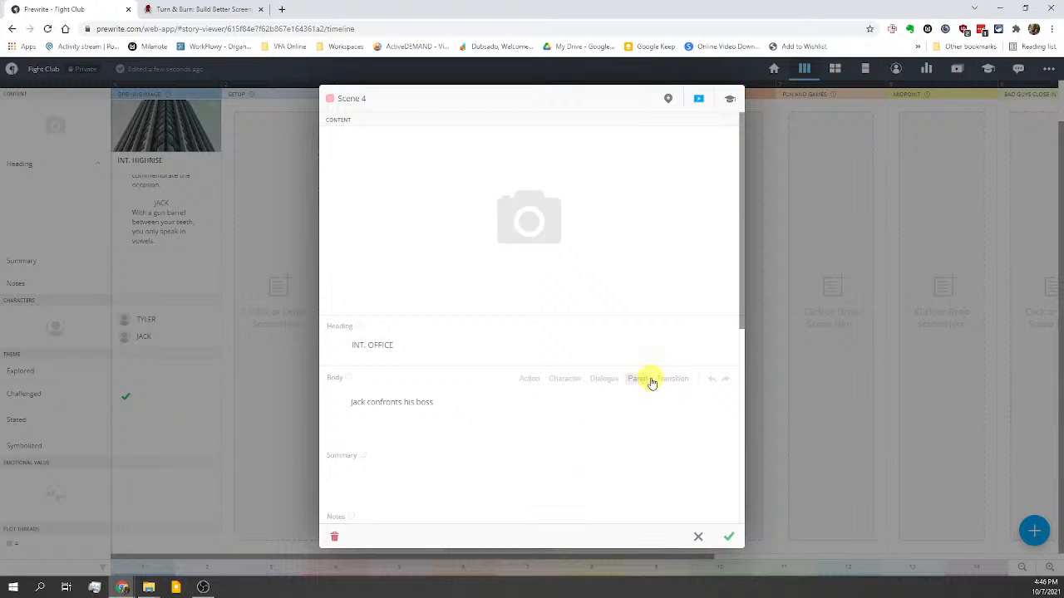
left_click(734, 538)
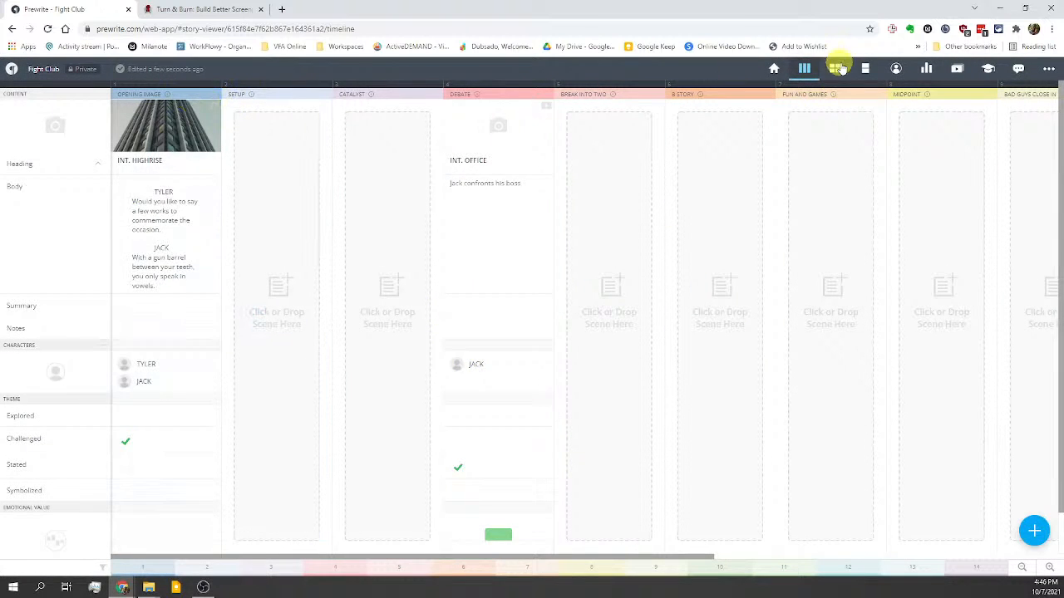
Step: Examine how the INT. HIGHRISE and INT. OFFICE scenes are laid out in the Cards and Page views
left_click(835, 69)
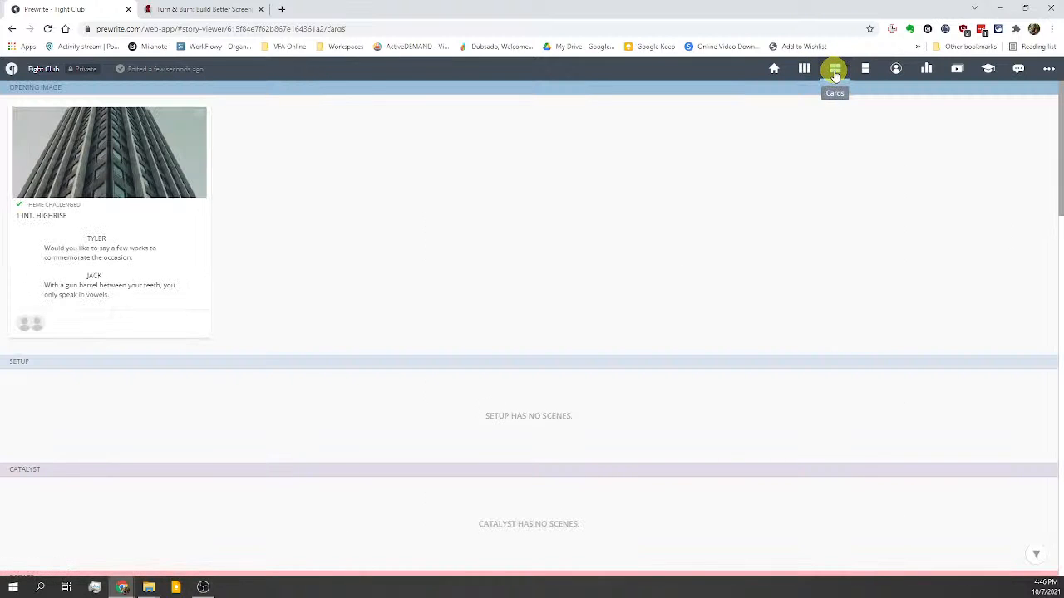
scroll(645, 354, "down", 4)
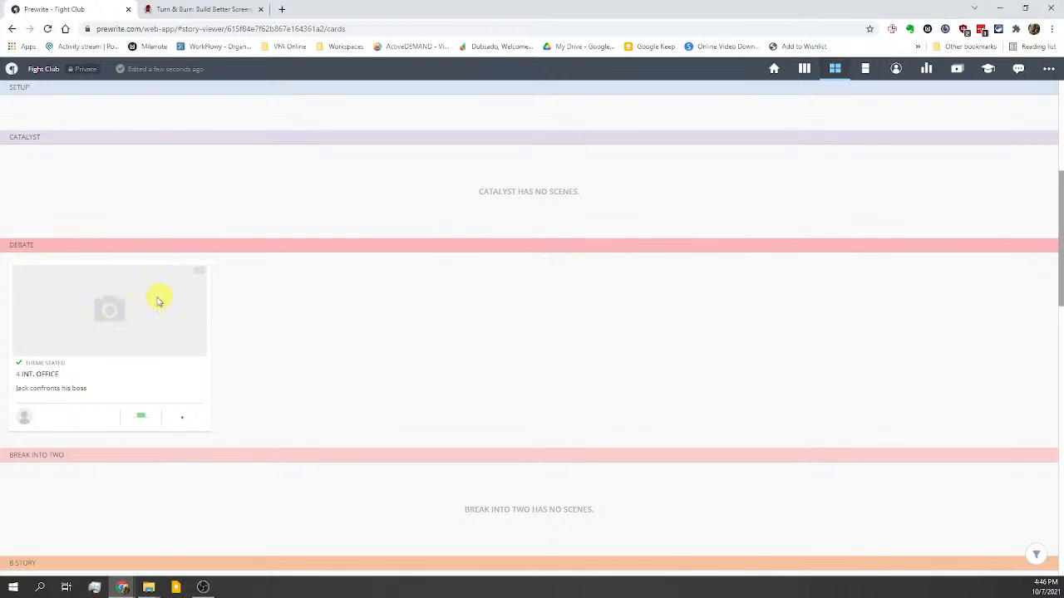
left_click(102, 312)
left_click(102, 313)
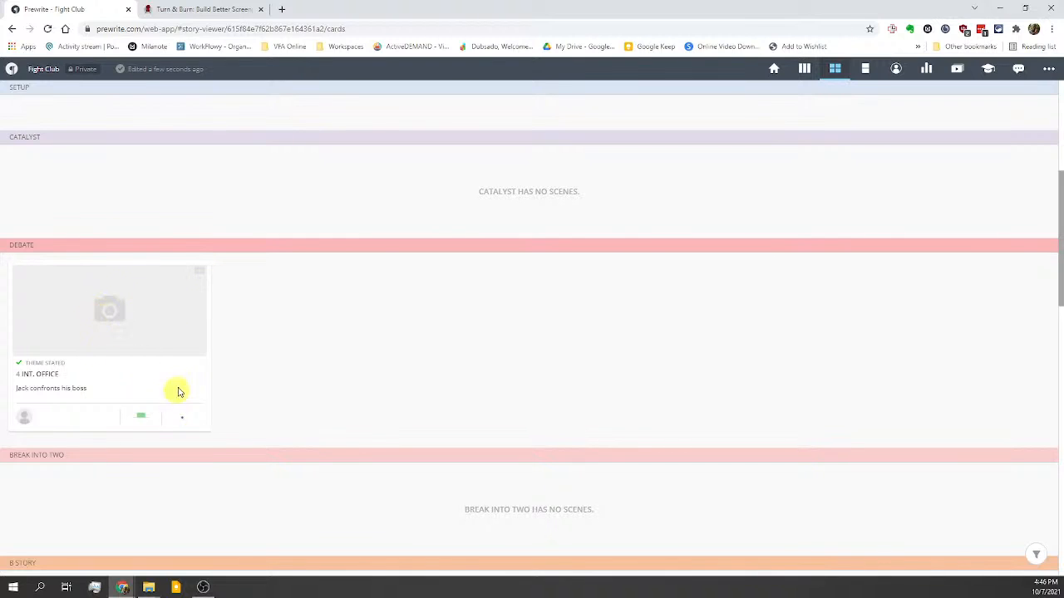
left_click(864, 68)
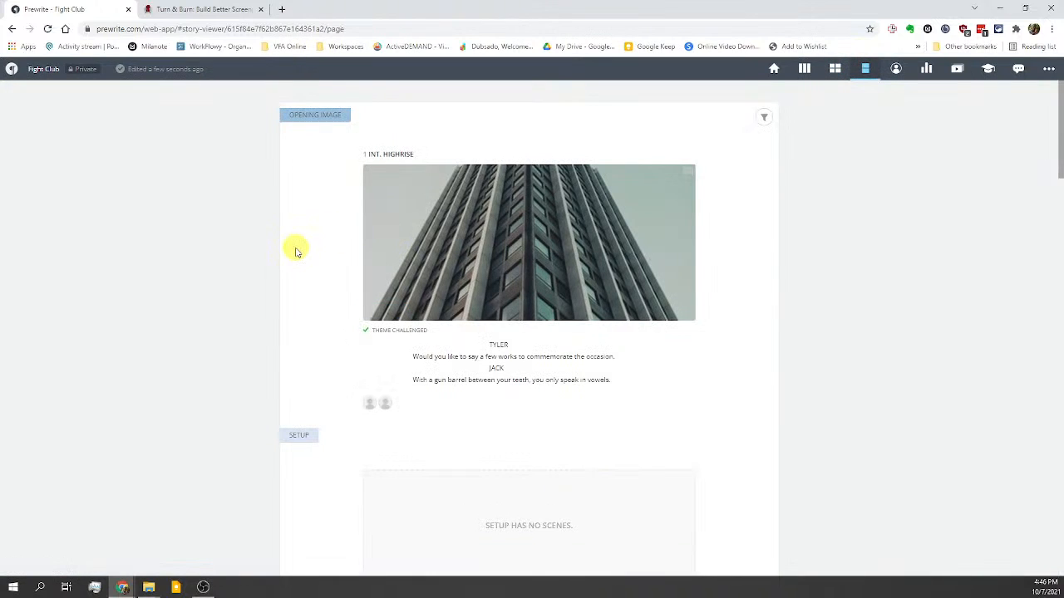
scroll(531, 366, "down", 3)
scroll(515, 374, "down", 3)
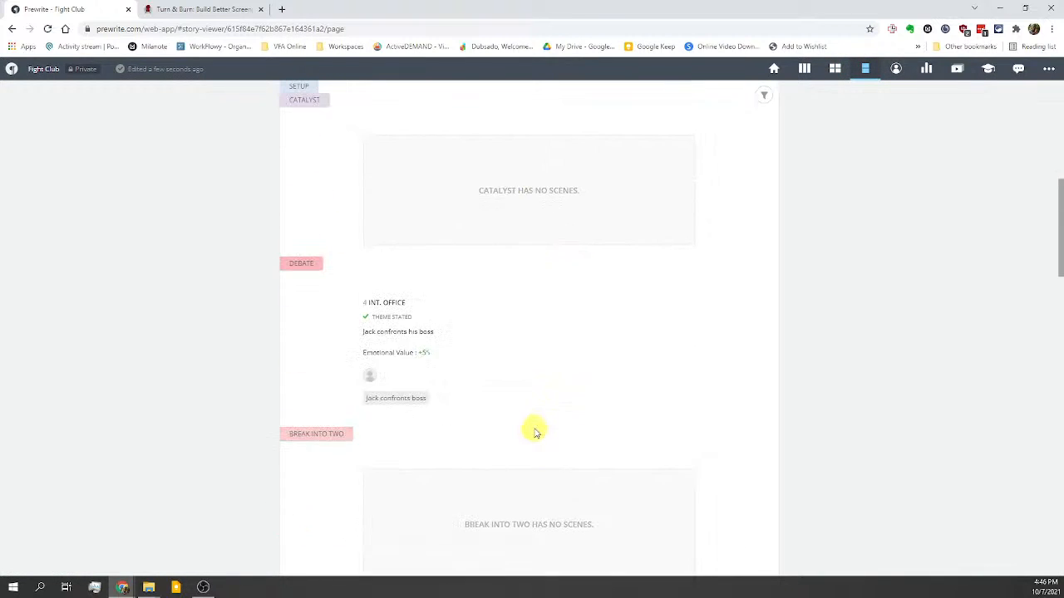
left_click(372, 302)
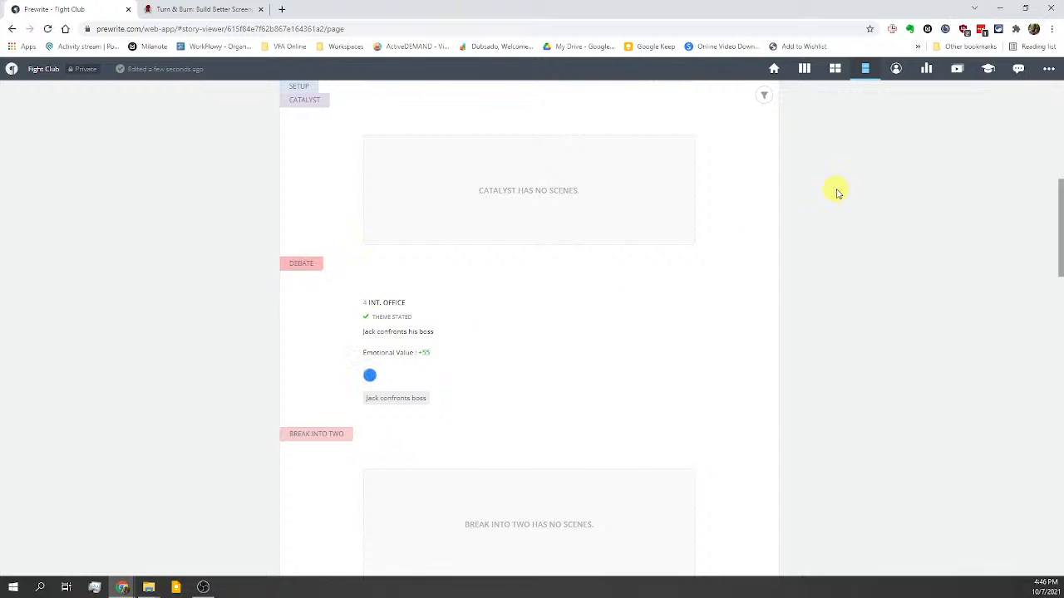
Step: Search Unsplash for "office", set the workspace with hanging light bulbs as the INT. OFFICE scene's image in the timeline, and save the scene
left_click(803, 69)
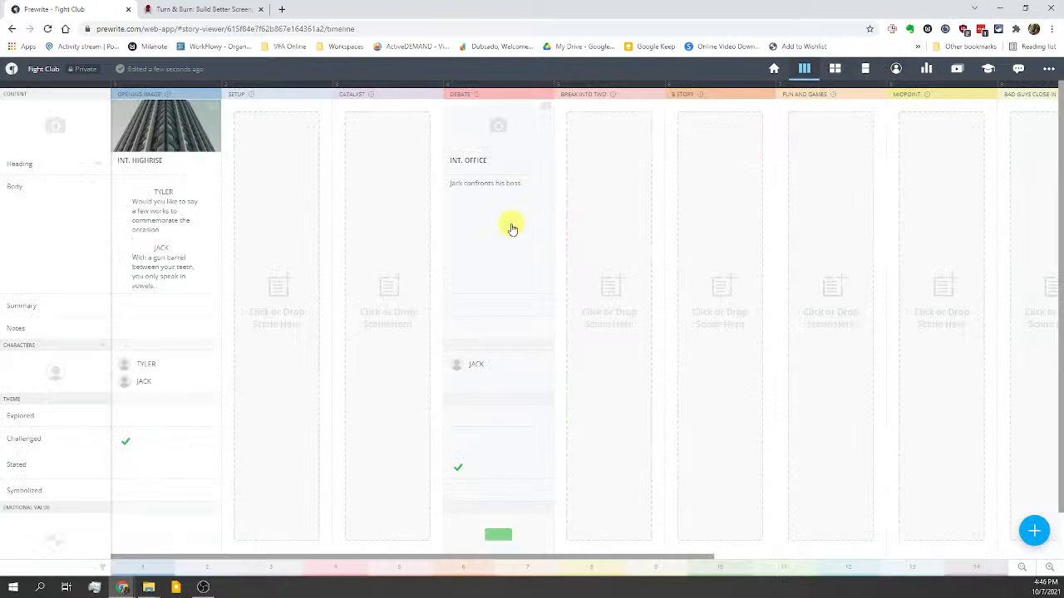
left_click(483, 231)
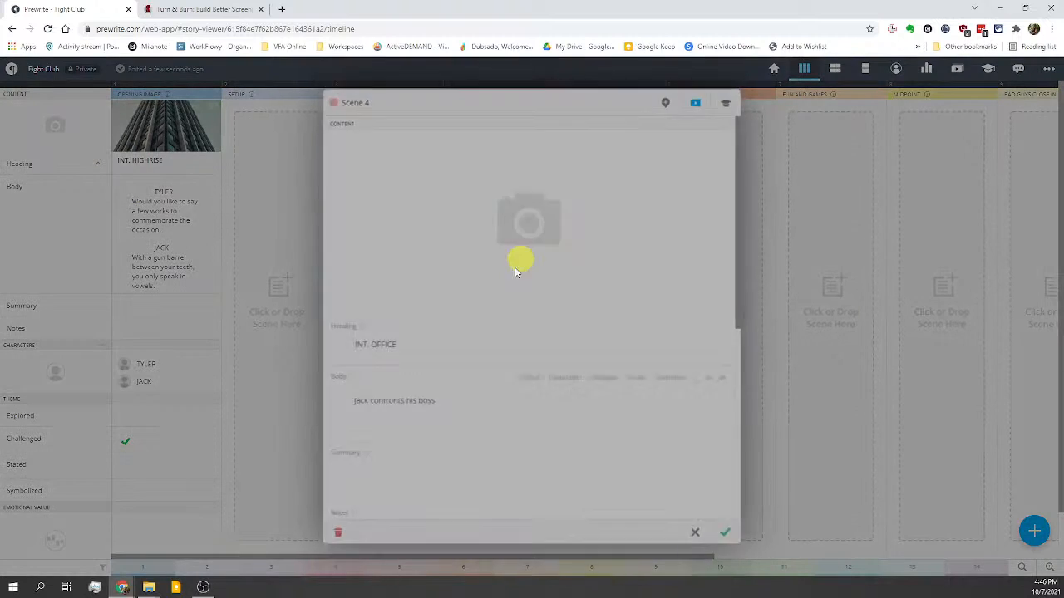
left_click(515, 267)
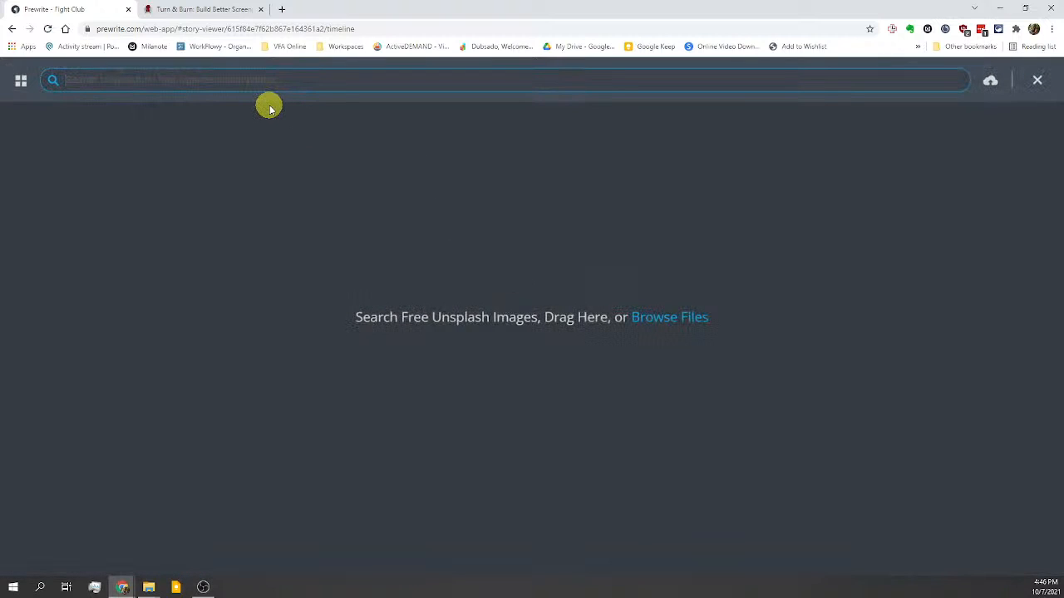
type("office")
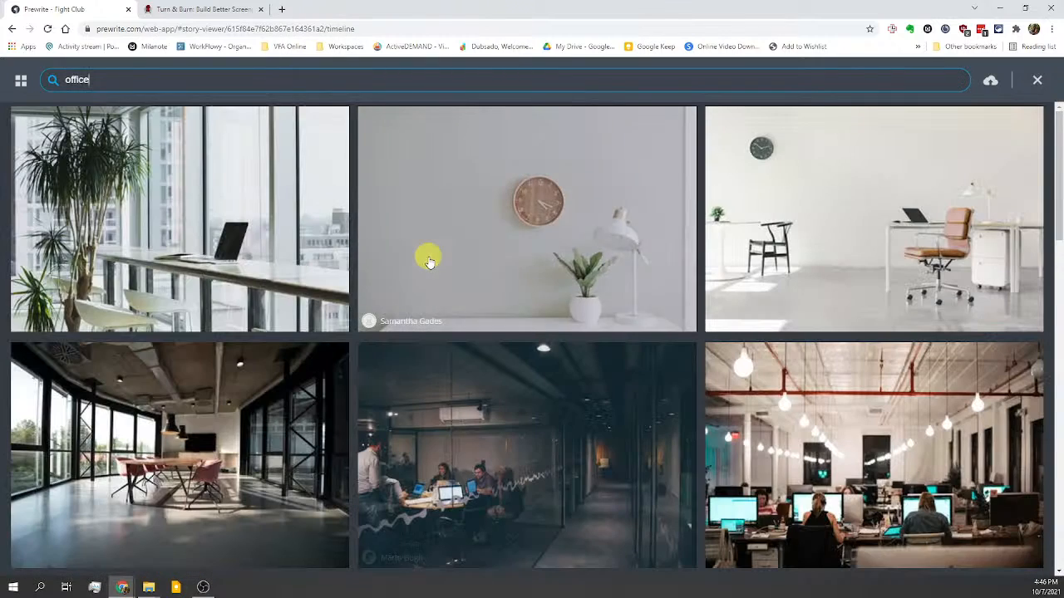
left_click(828, 505)
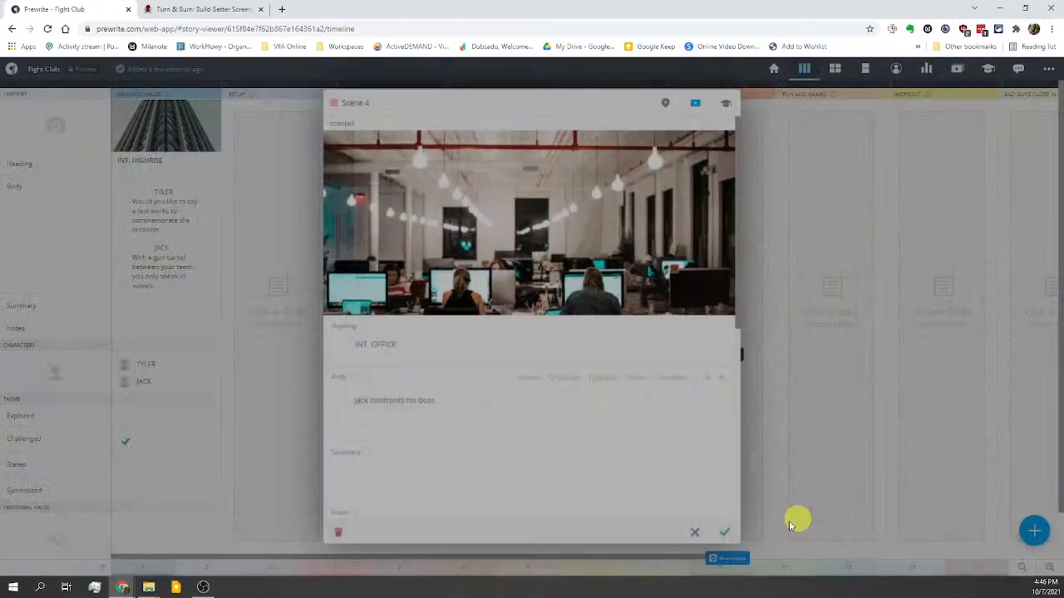
left_click(728, 537)
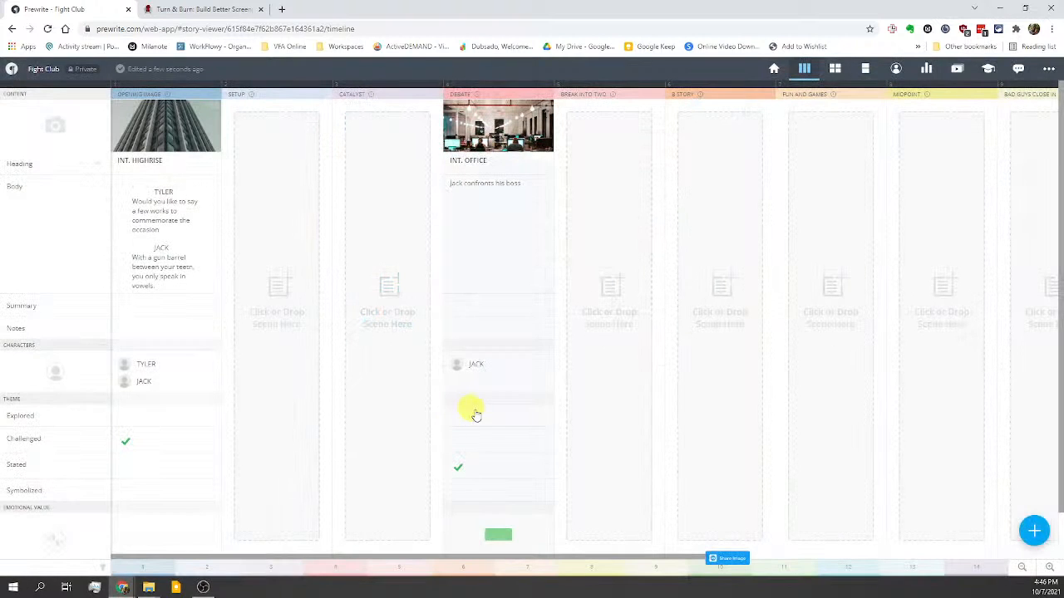
scroll(703, 344, "down", 1)
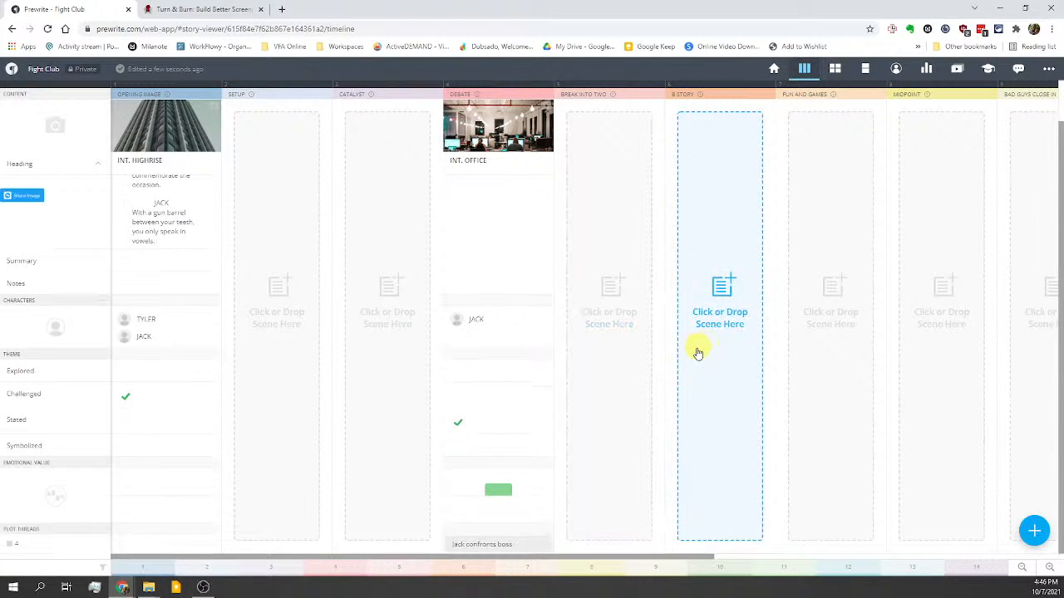
Step: Review the timeline and the INT. OFFICE scene's fields, from image and body to characters, theme, emotional value and plot threads
scroll(380, 324, "up", 1)
scroll(380, 324, "down", 1)
scroll(381, 324, "up", 1)
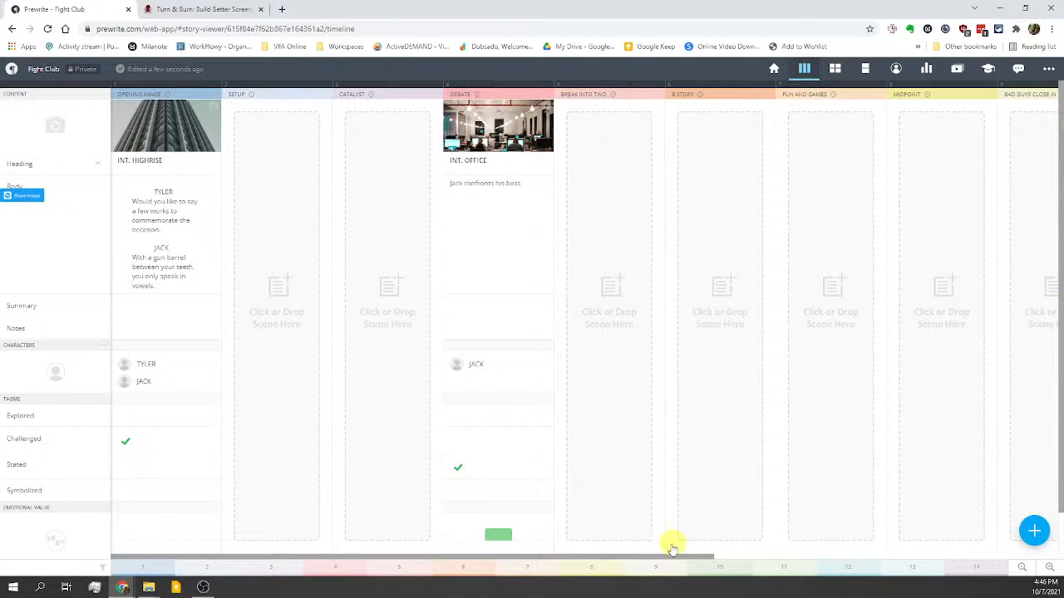
left_click_drag(662, 555, 479, 523)
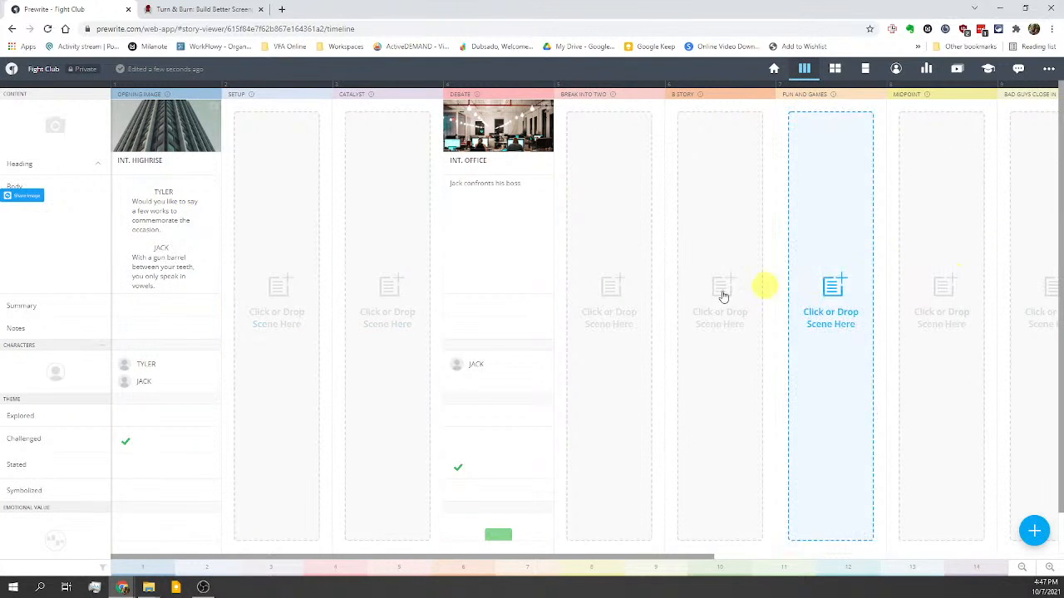
left_click(516, 402)
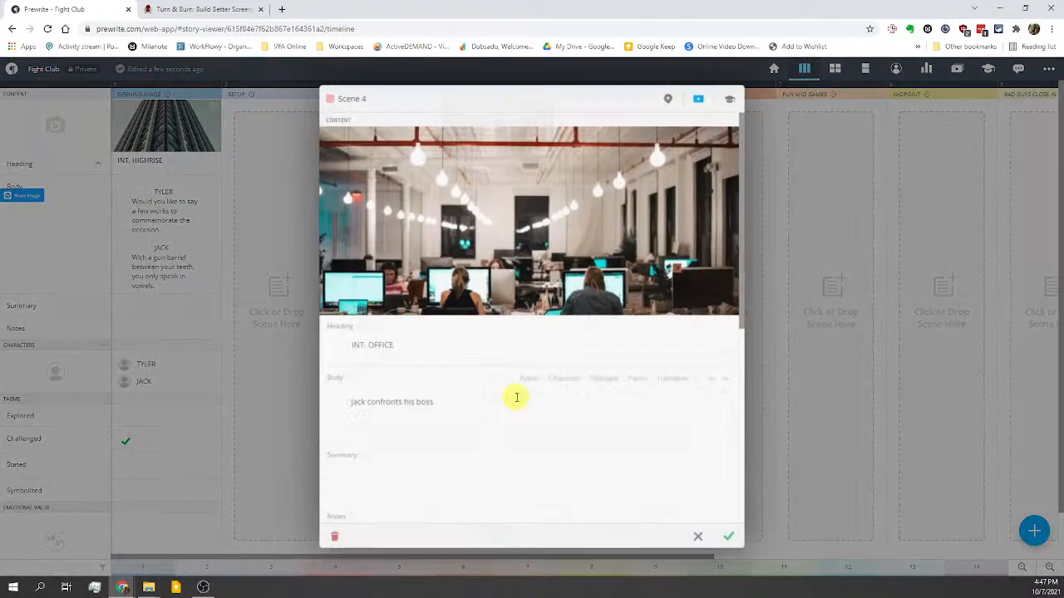
scroll(509, 403, "down", 3)
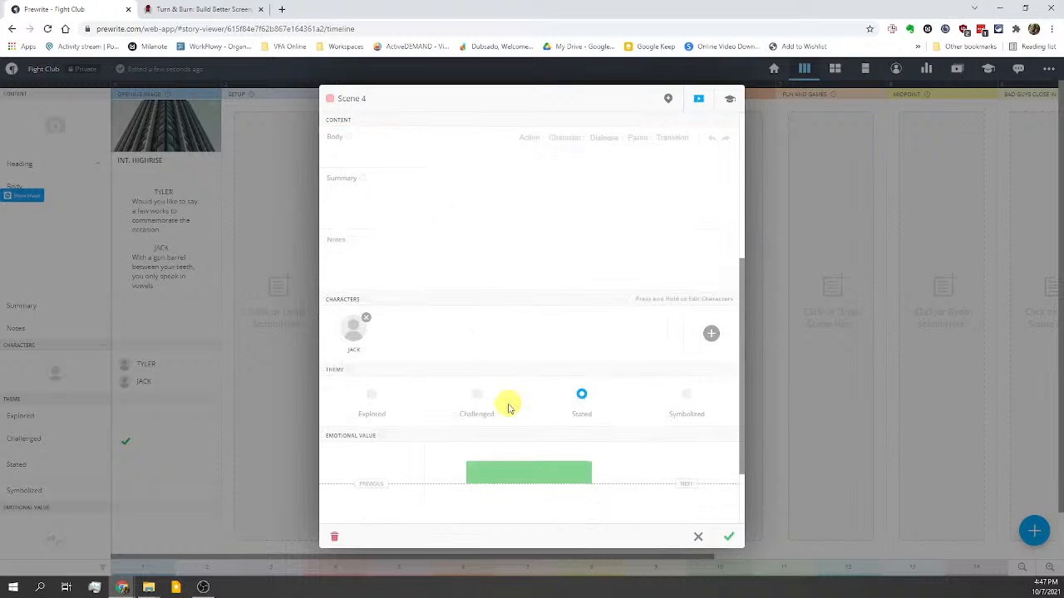
scroll(465, 384, "up", 2)
scroll(464, 380, "down", 4)
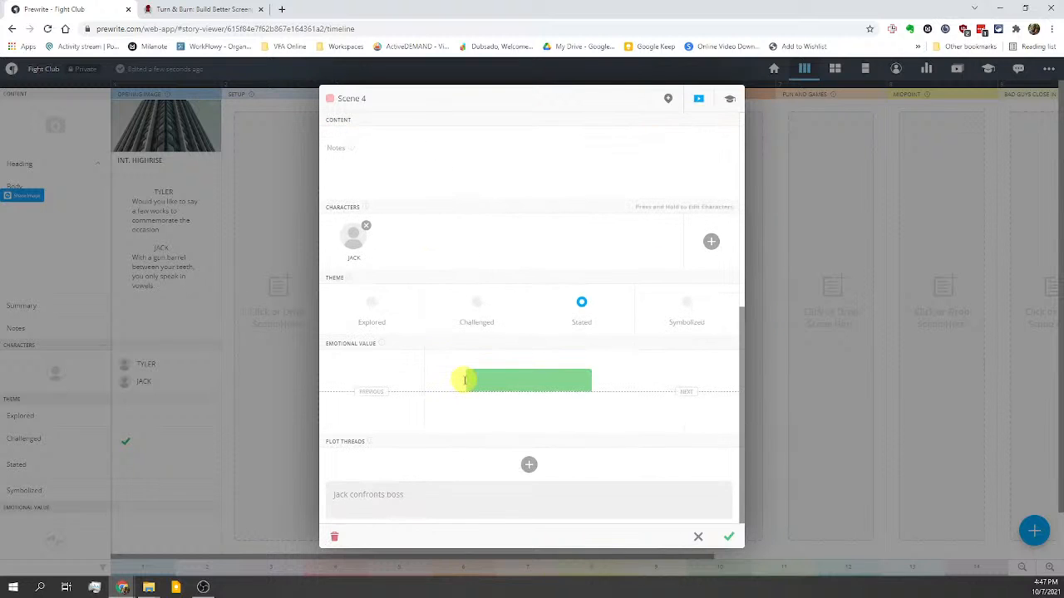
left_click(727, 537)
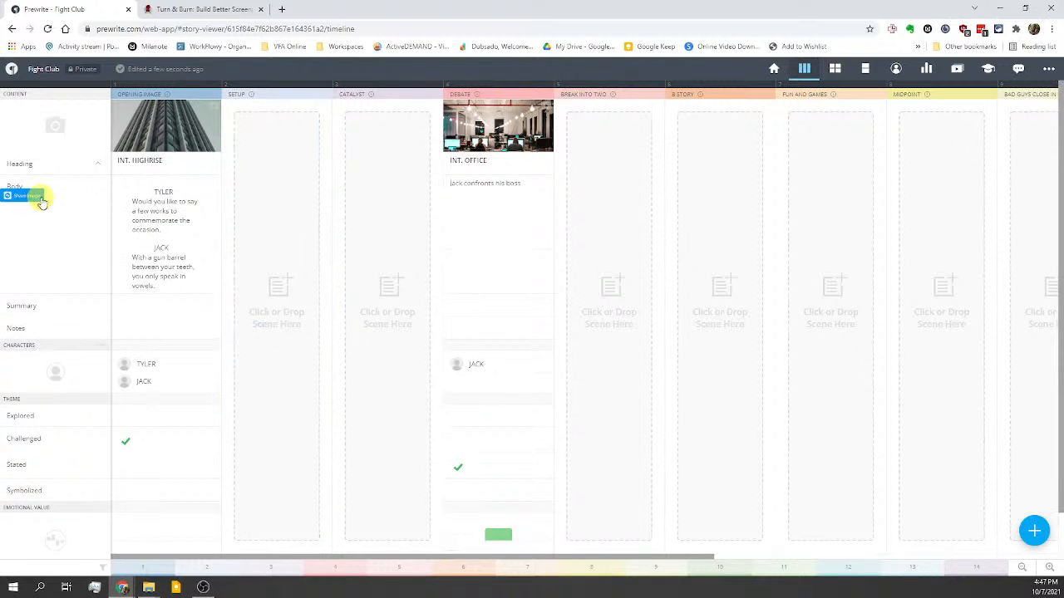
left_click(486, 229)
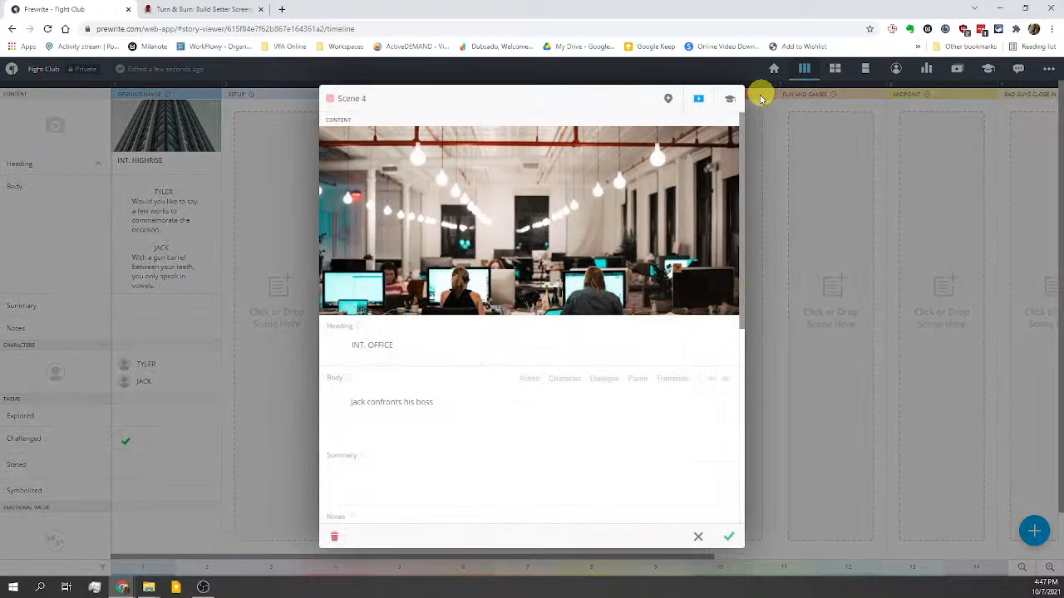
left_click(698, 536)
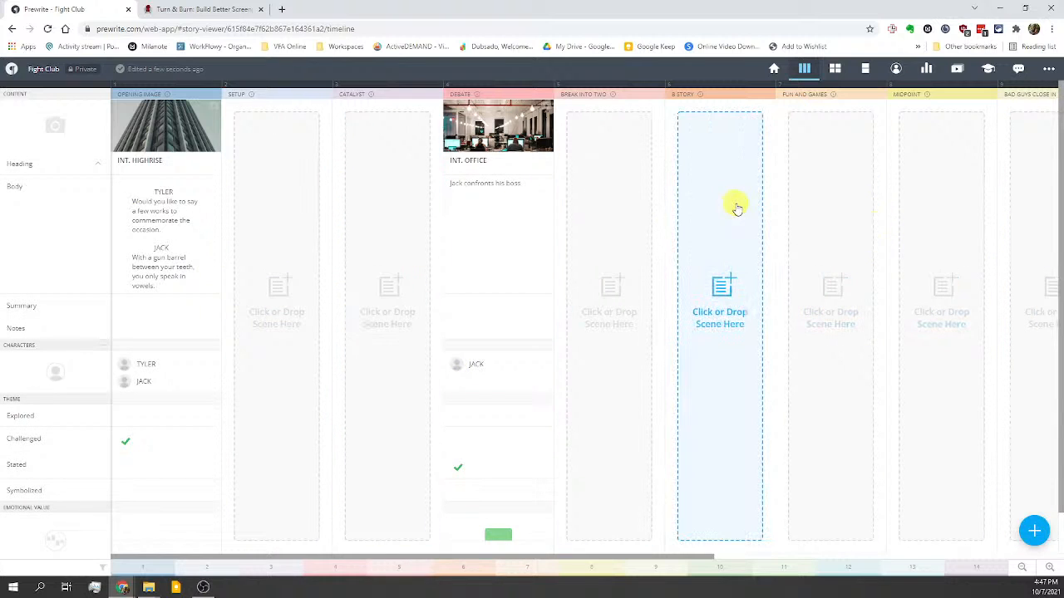
scroll(683, 344, "down", 1)
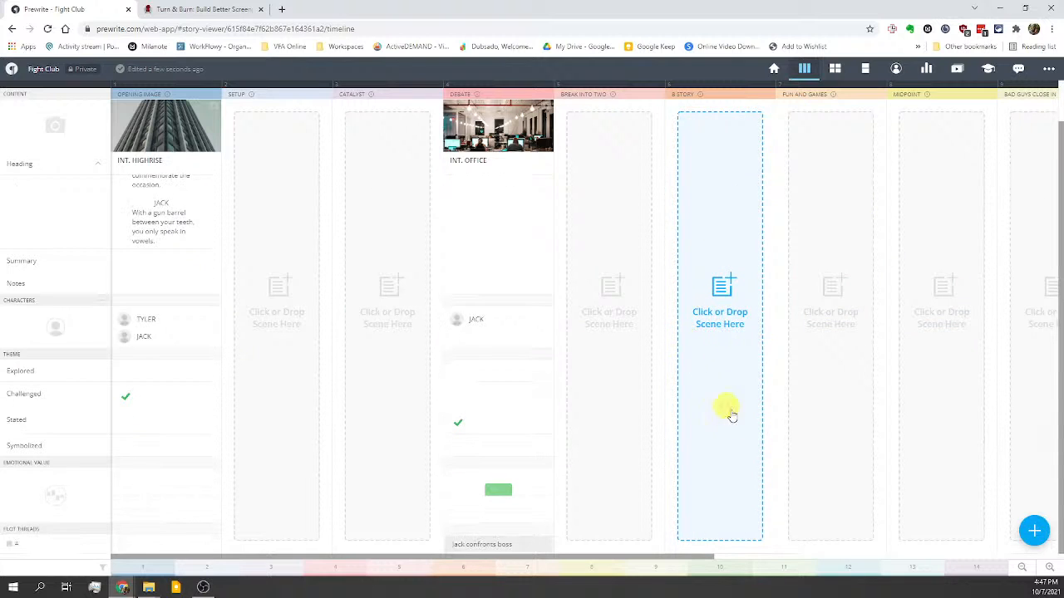
scroll(768, 413, "up", 1)
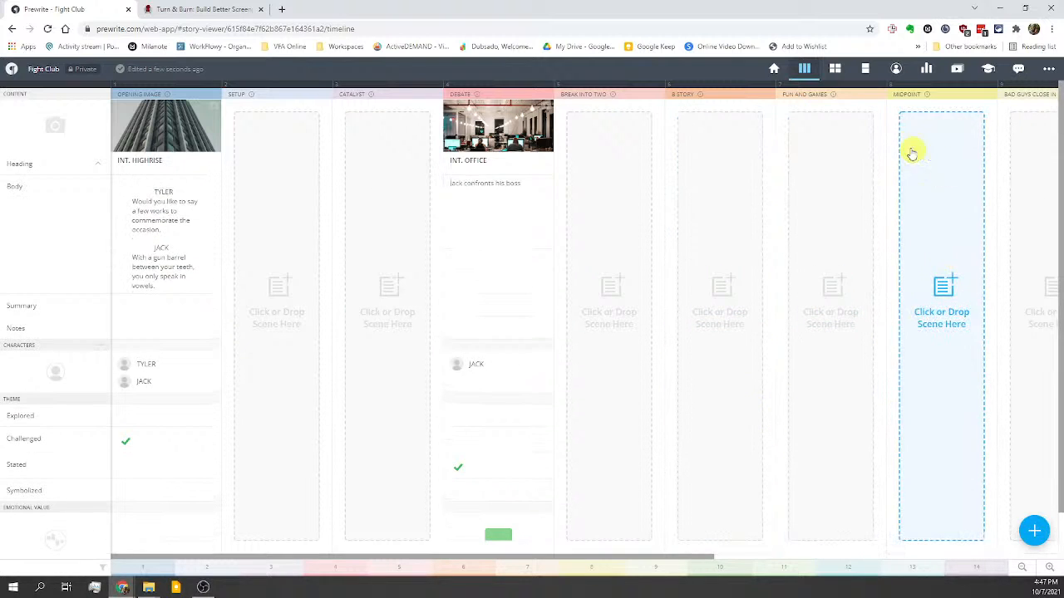
Step: Look through the Fight Club story's Characters and Stats views, its home screen and its story details form
left_click(895, 68)
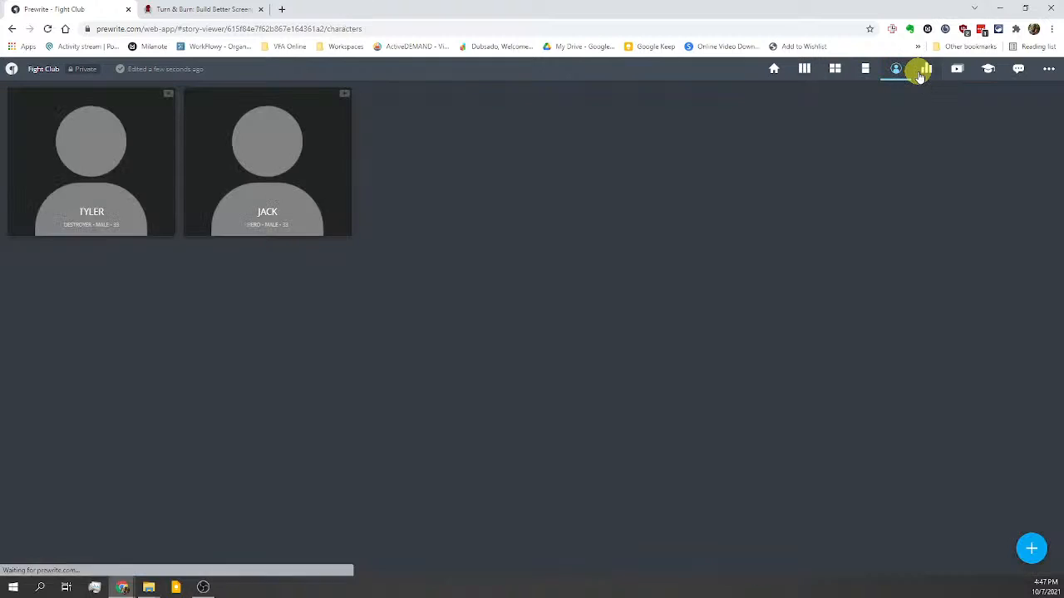
left_click(927, 70)
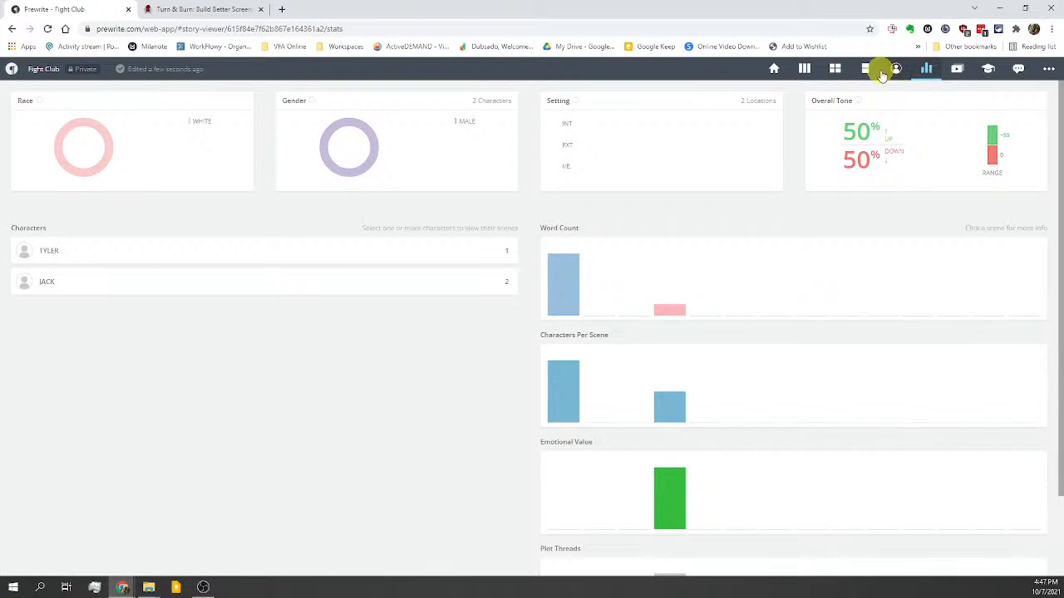
left_click(773, 70)
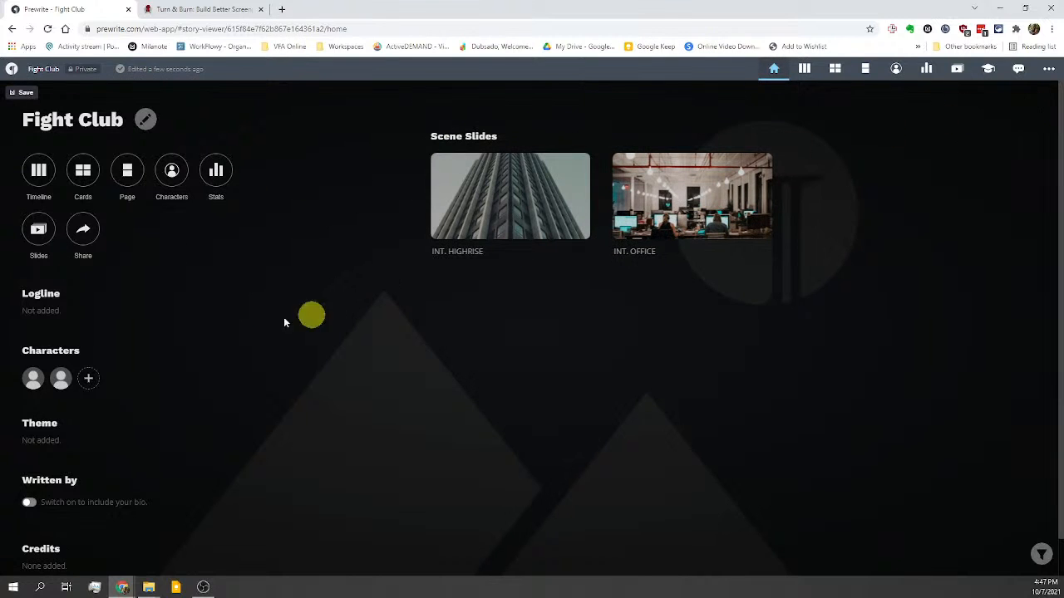
scroll(149, 305, "down", 1)
scroll(140, 299, "up", 1)
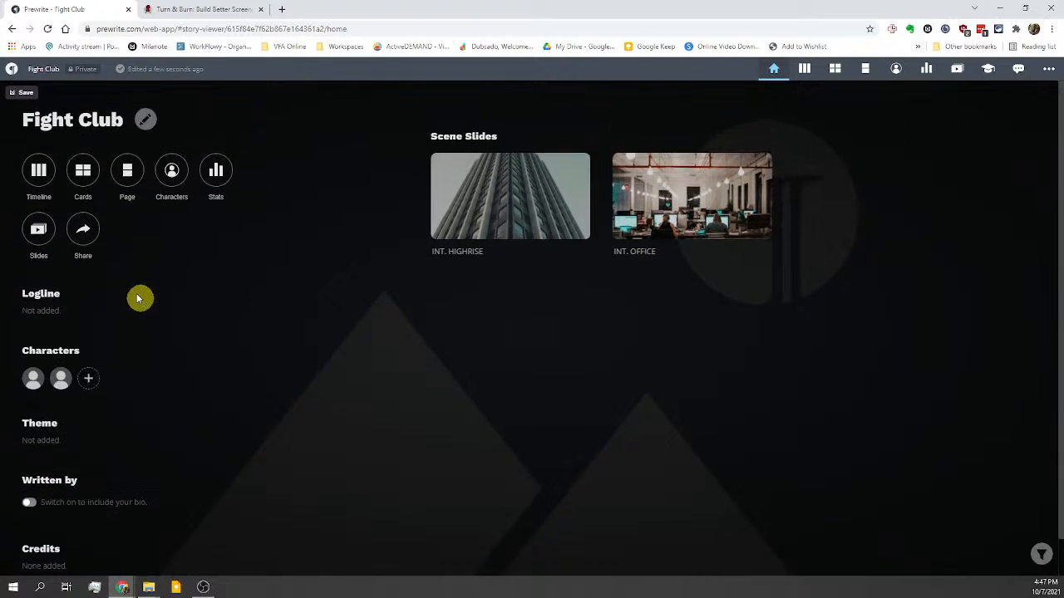
left_click(146, 120)
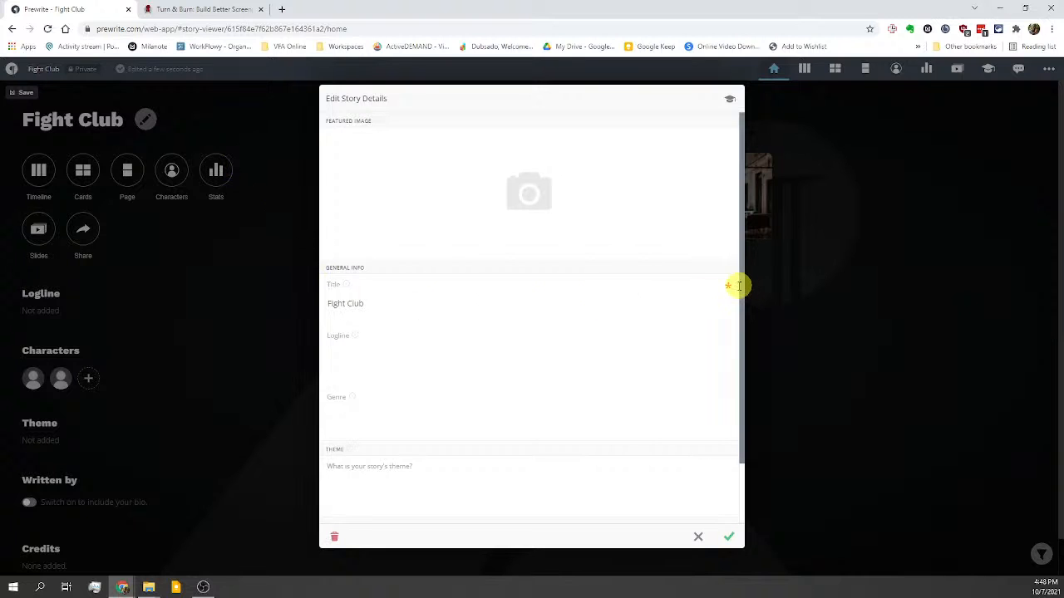
left_click_drag(726, 285, 347, 287)
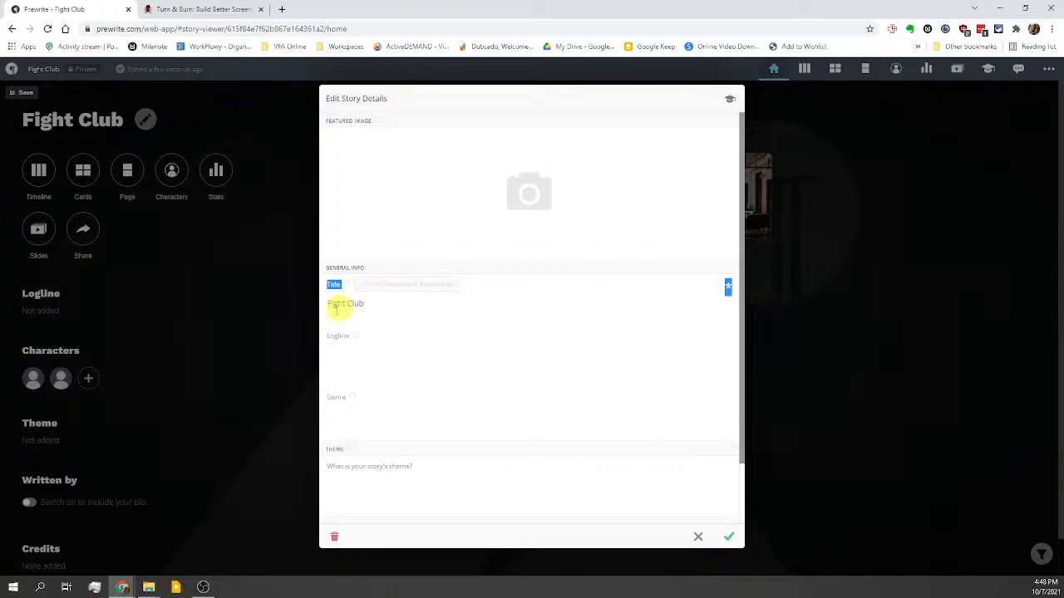
left_click(698, 539)
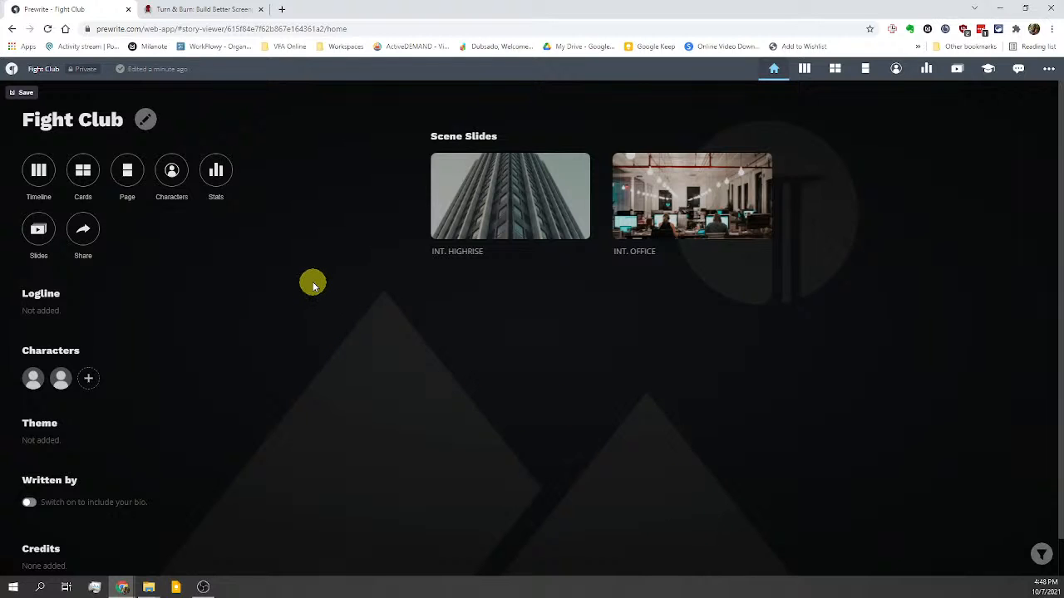
left_click(218, 179)
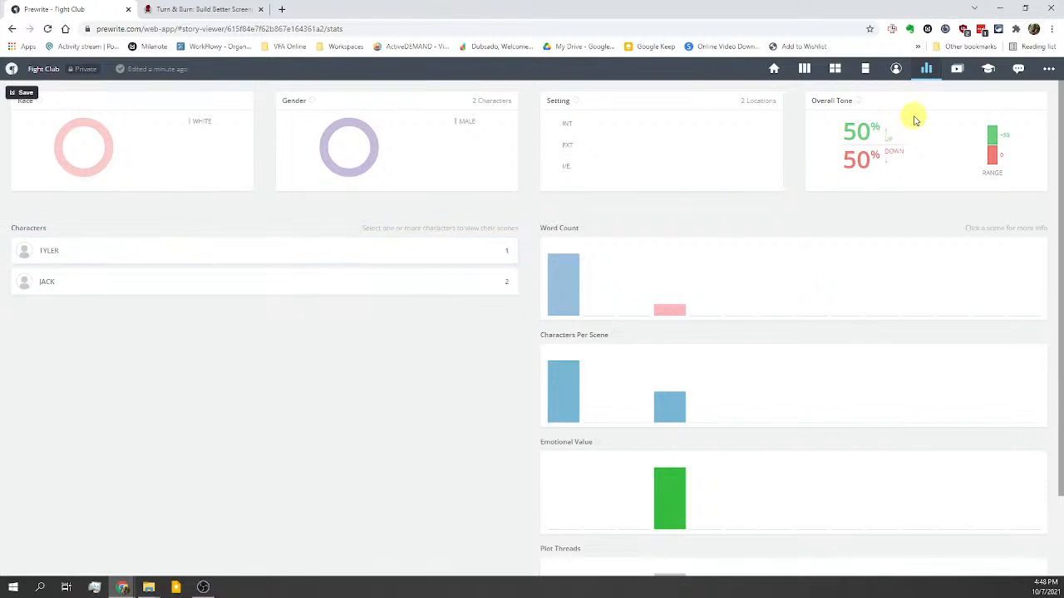
left_click(772, 72)
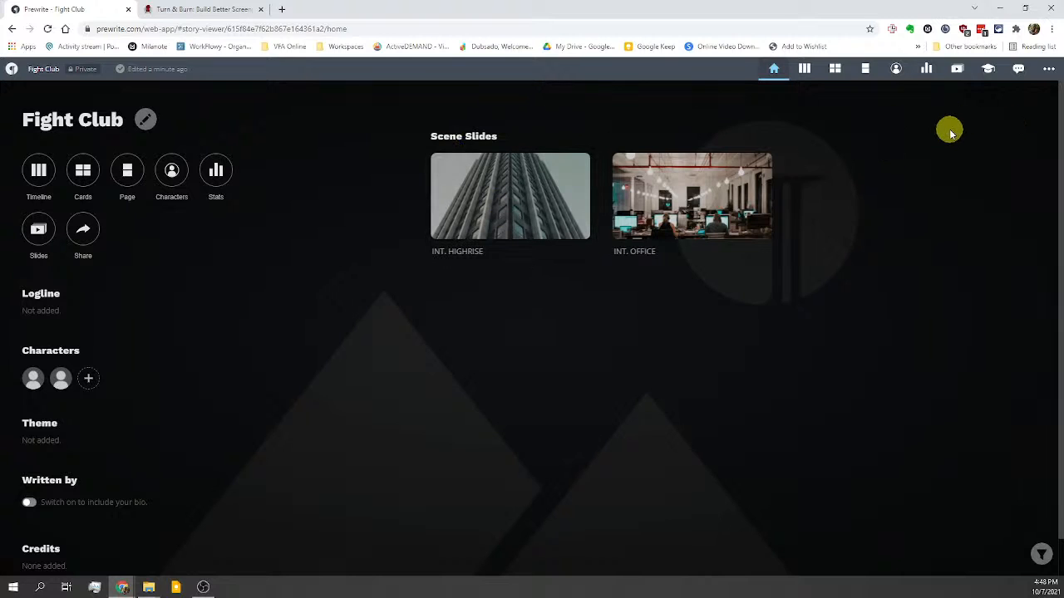
Step: Open the Fight Club story settings by way of the story's Share option
left_click(1049, 73)
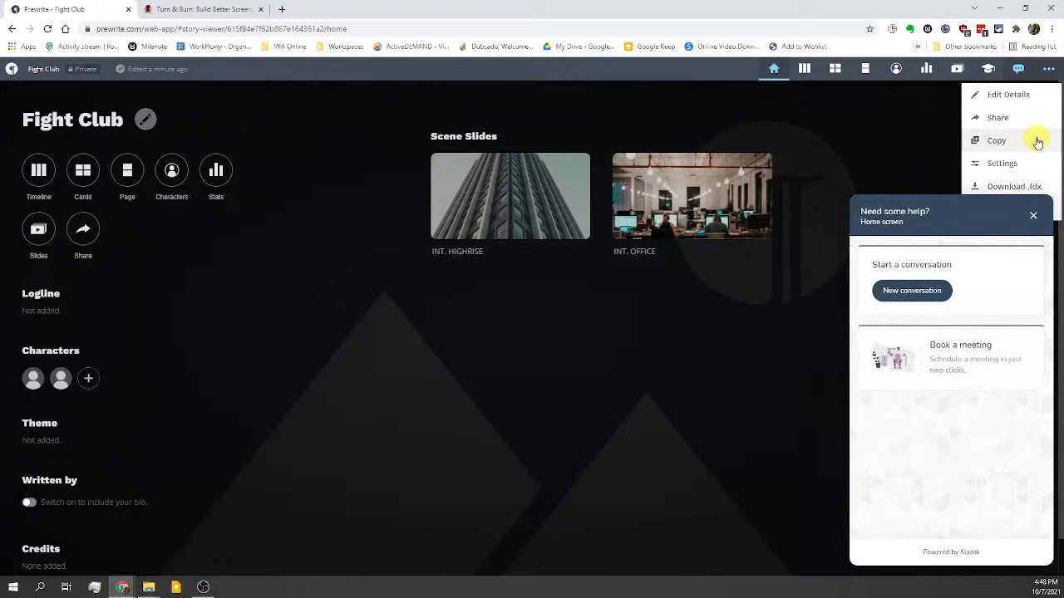
left_click(1033, 215)
left_click(995, 120)
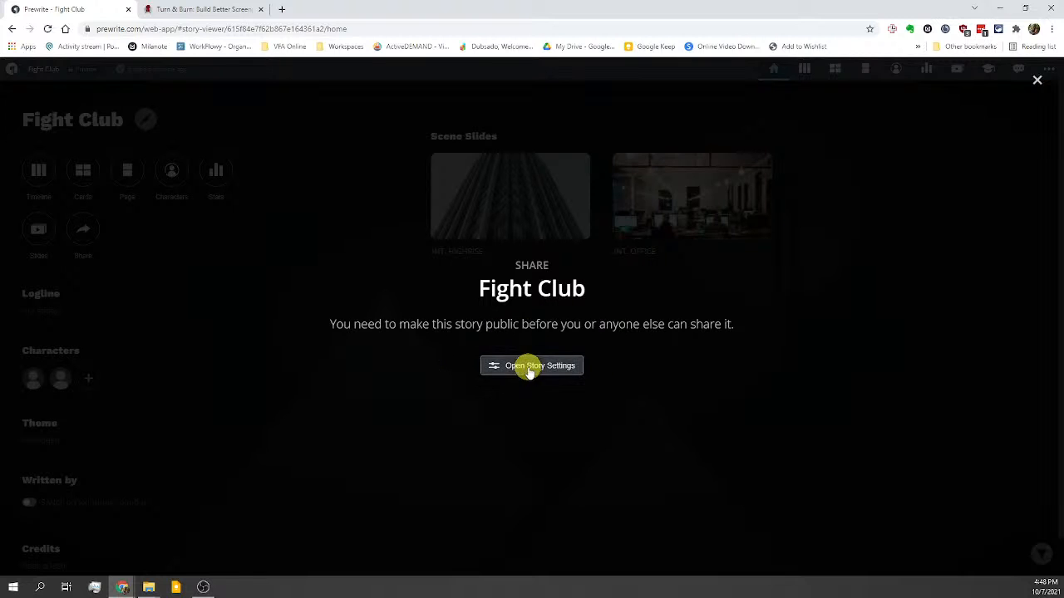
left_click(568, 367)
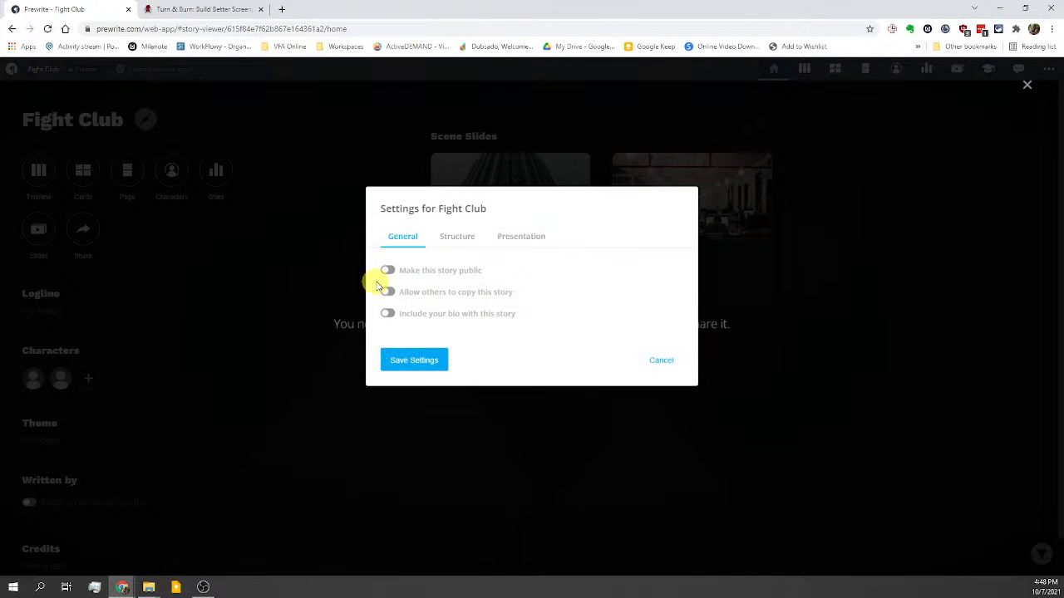
Step: Browse the available story structures, change the story's structure to Story Circle - Dan Harmon, and save the settings
left_click(455, 238)
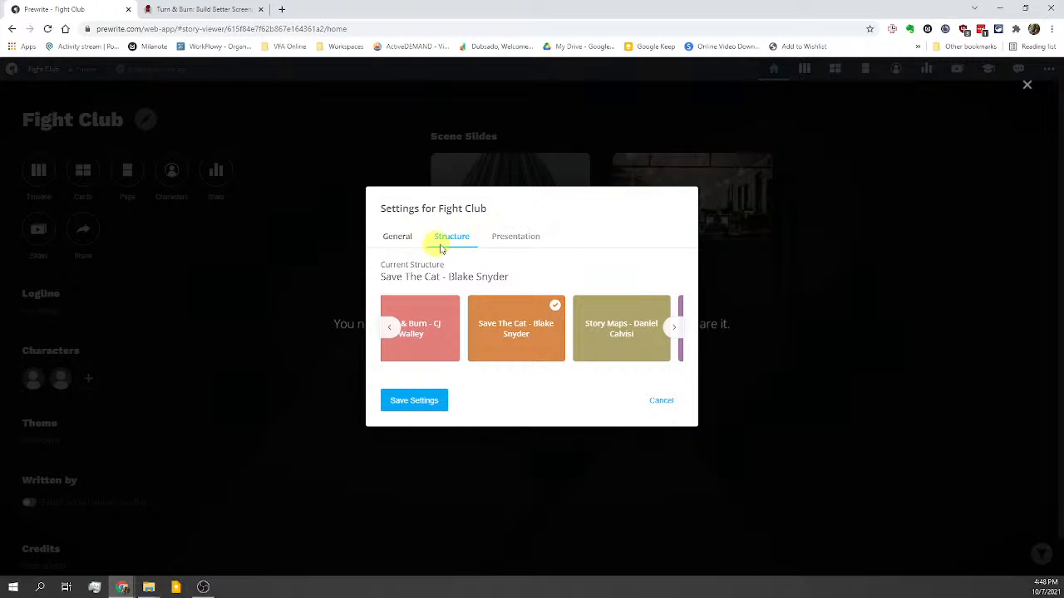
left_click(677, 335)
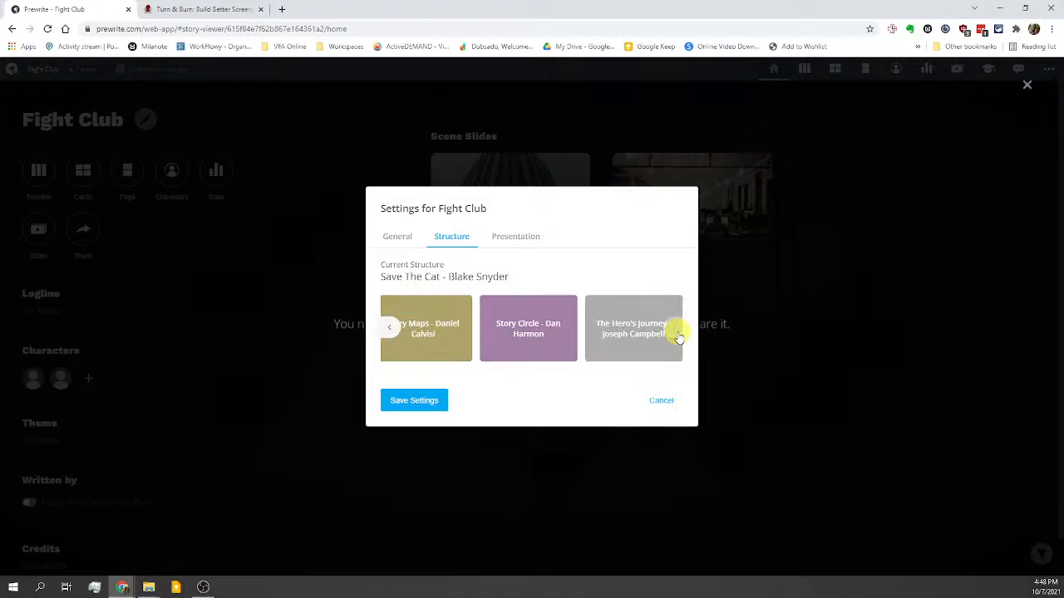
left_click(387, 328)
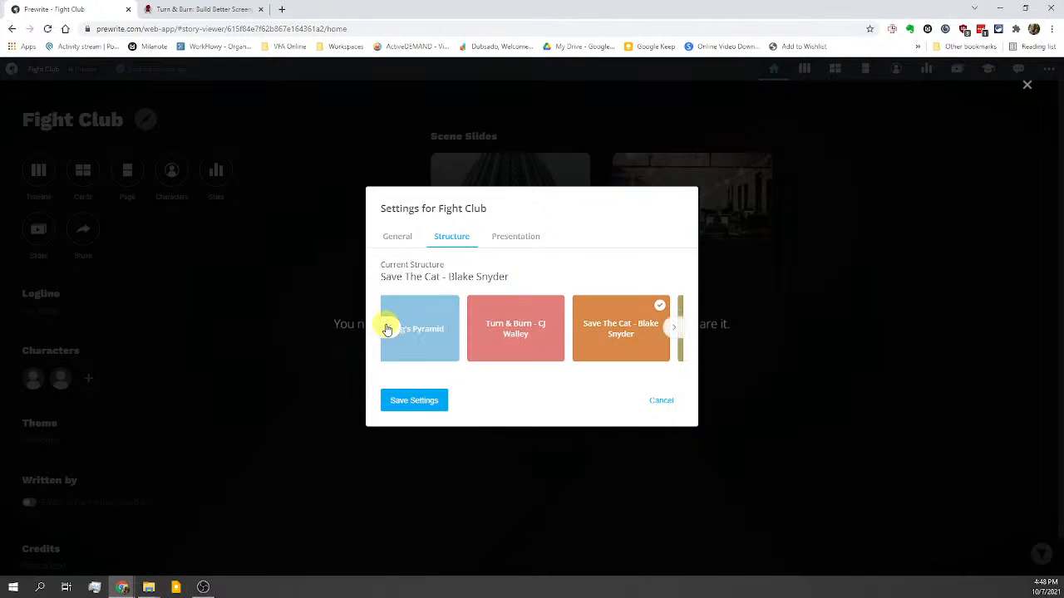
left_click(675, 335)
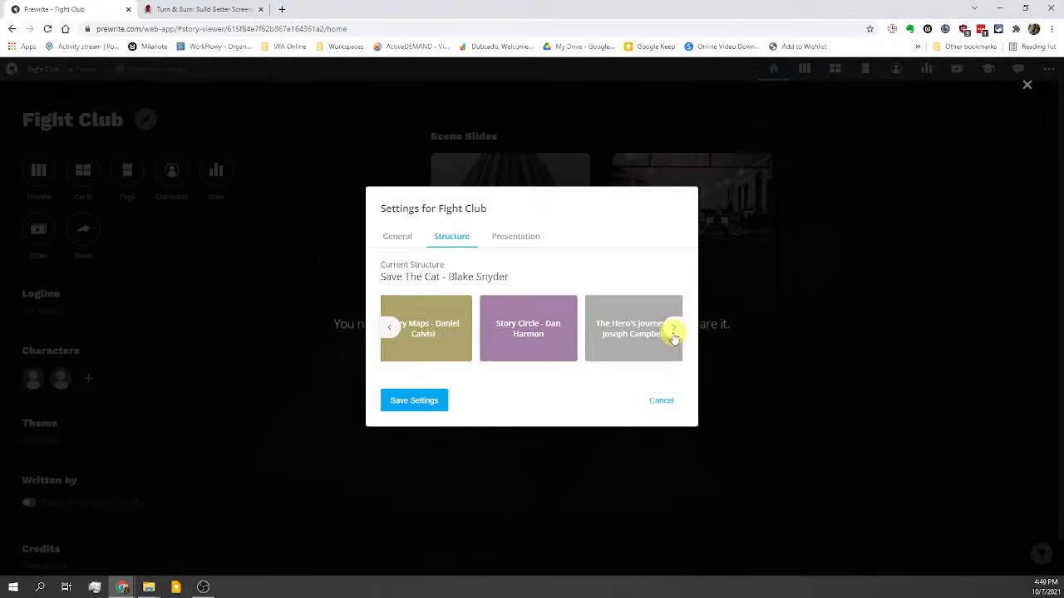
left_click(536, 335)
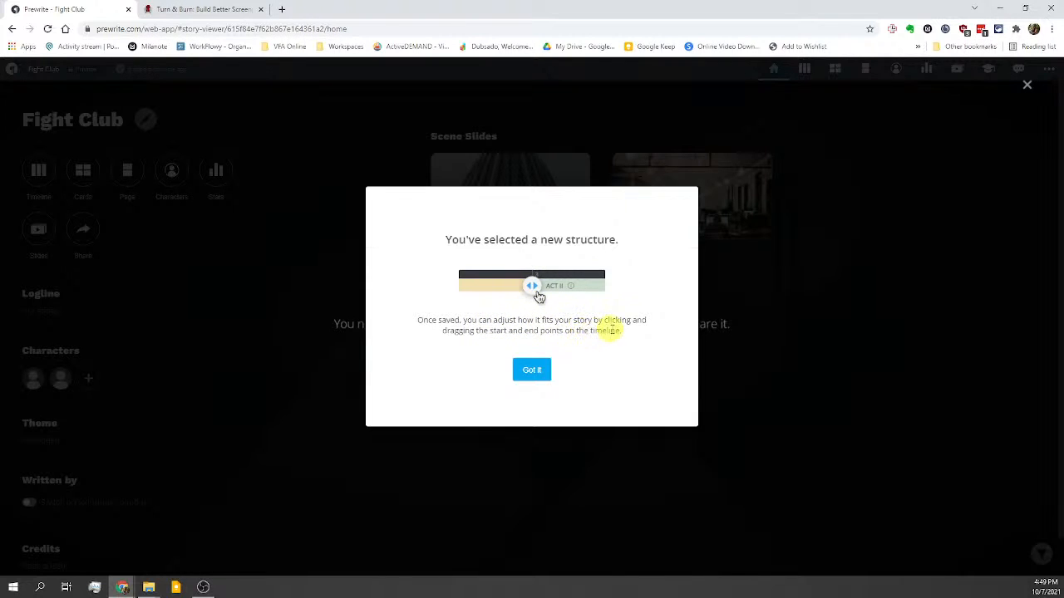
left_click(536, 372)
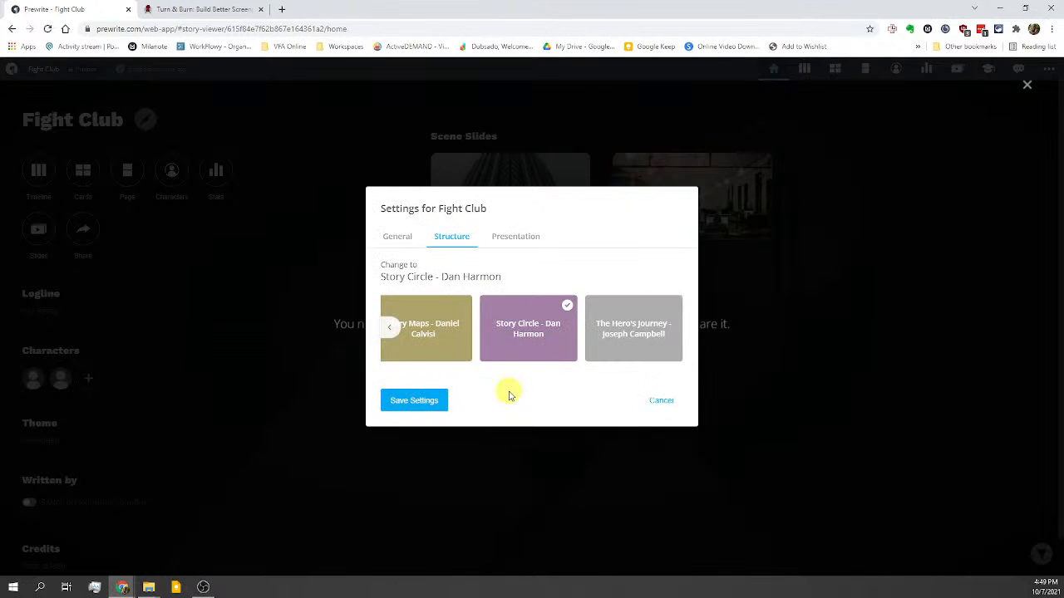
left_click(414, 400)
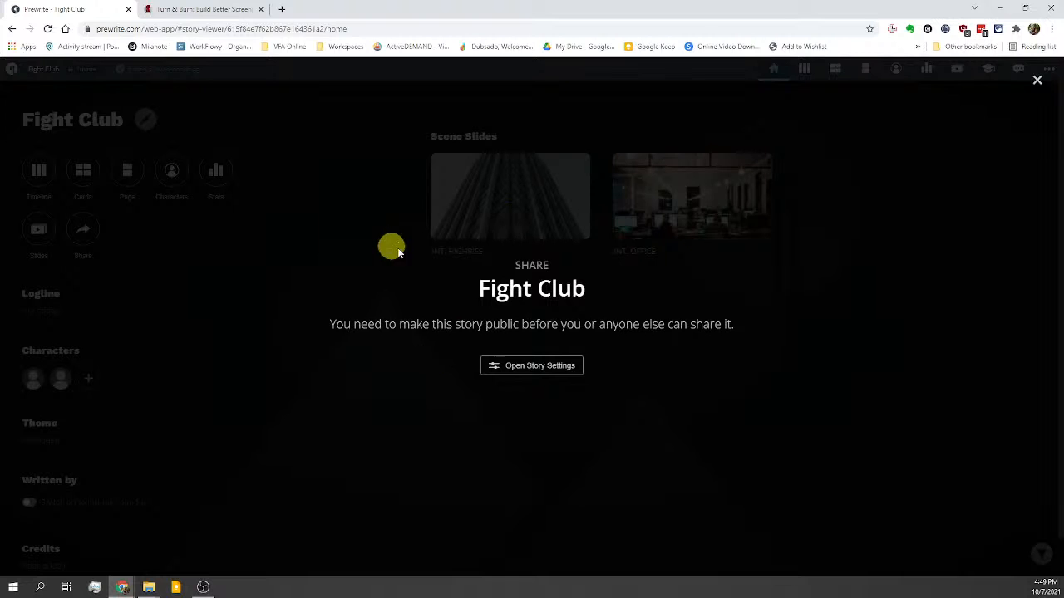
left_click(1038, 83)
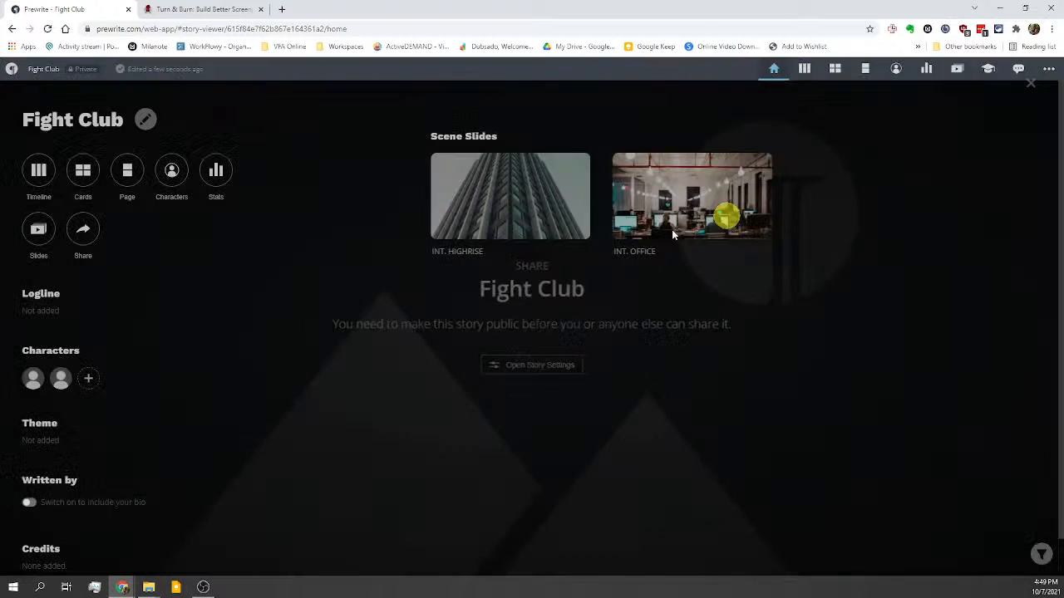
Step: Move the INT. OFFICE scene to the Go! beat in the story's timeline
left_click(38, 171)
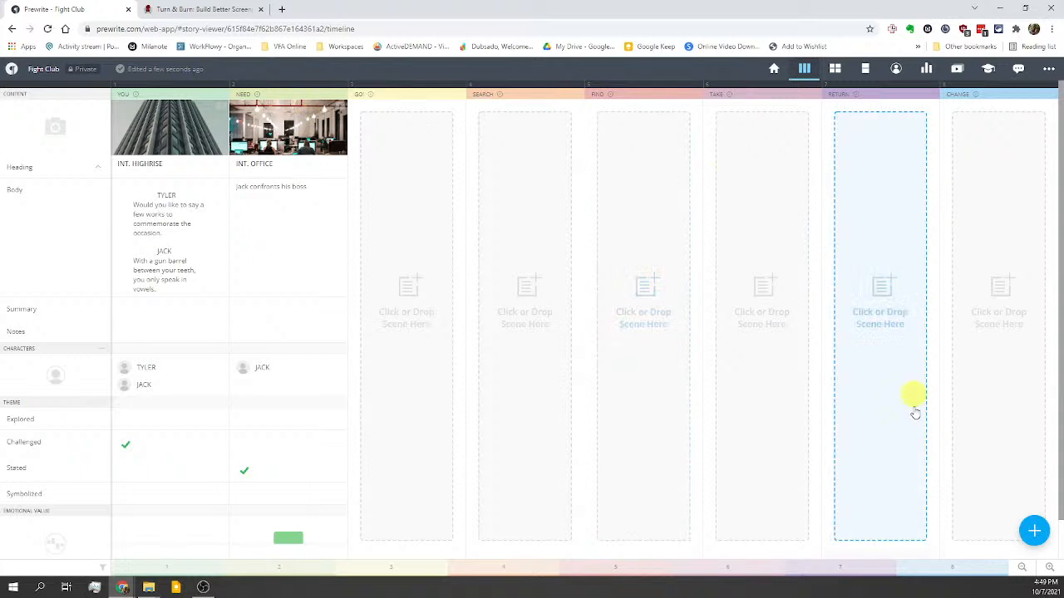
left_click(1022, 567)
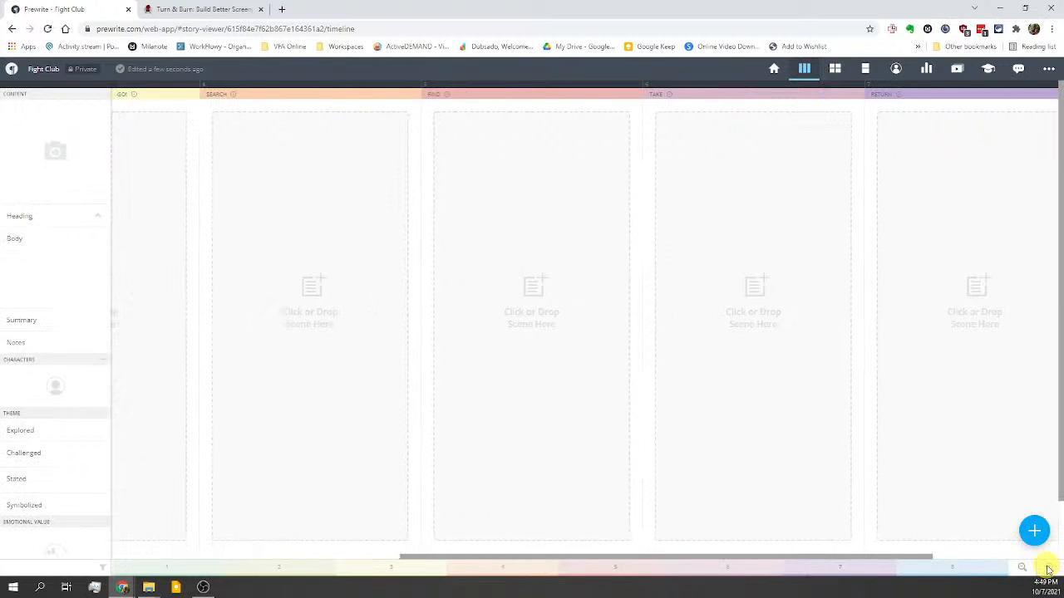
left_click_drag(889, 563, 209, 562)
left_click(461, 571)
left_click(634, 565)
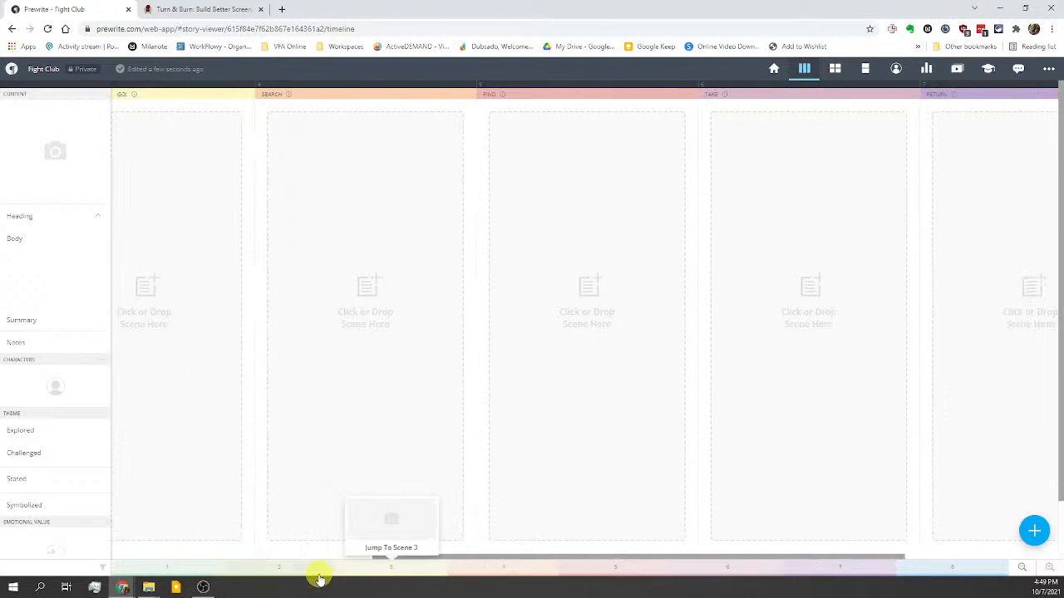
left_click(292, 576)
left_click_drag(449, 150, 713, 402)
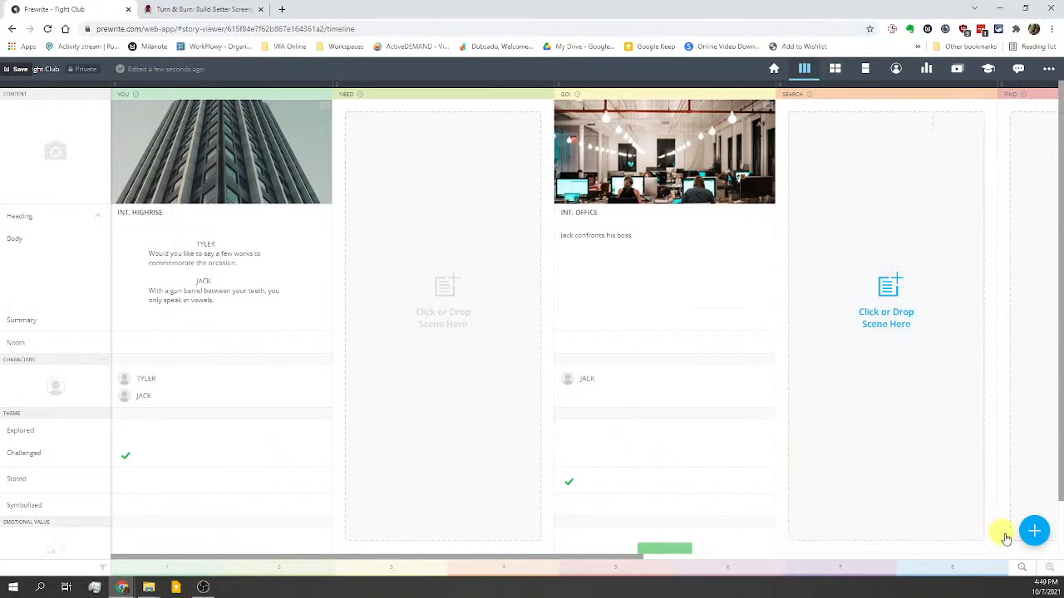
left_click(1023, 567)
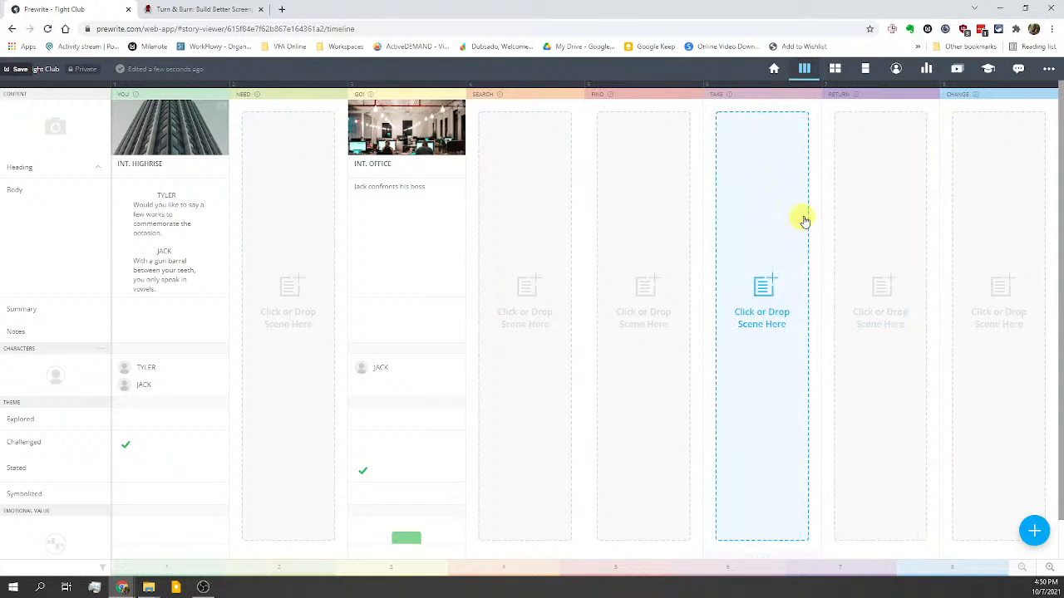
Step: Look through the General, Structure and Presentation settings of the Fight Club story, then save the settings
left_click(1047, 71)
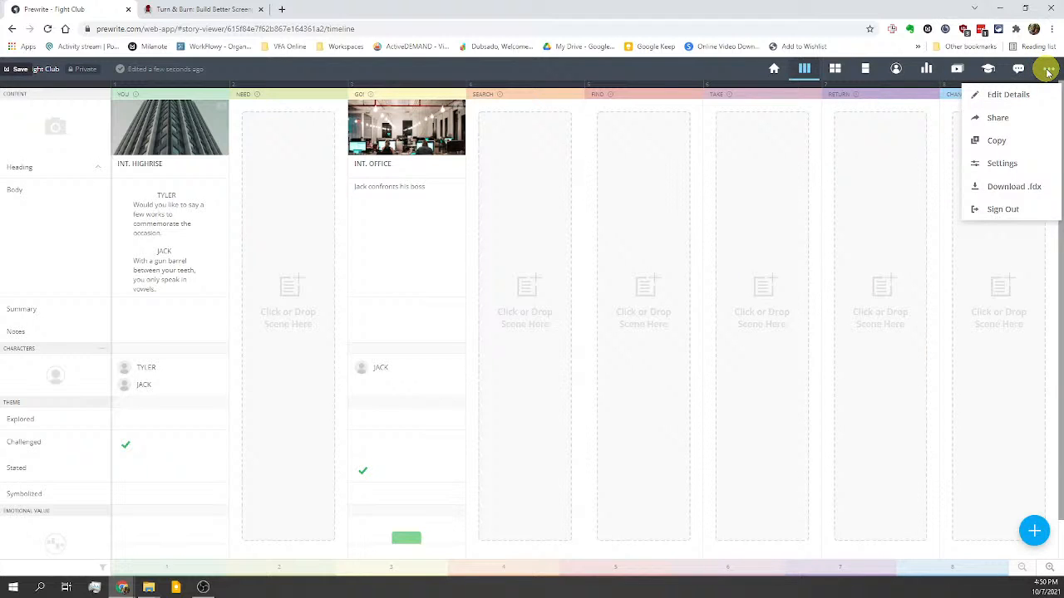
left_click(1000, 164)
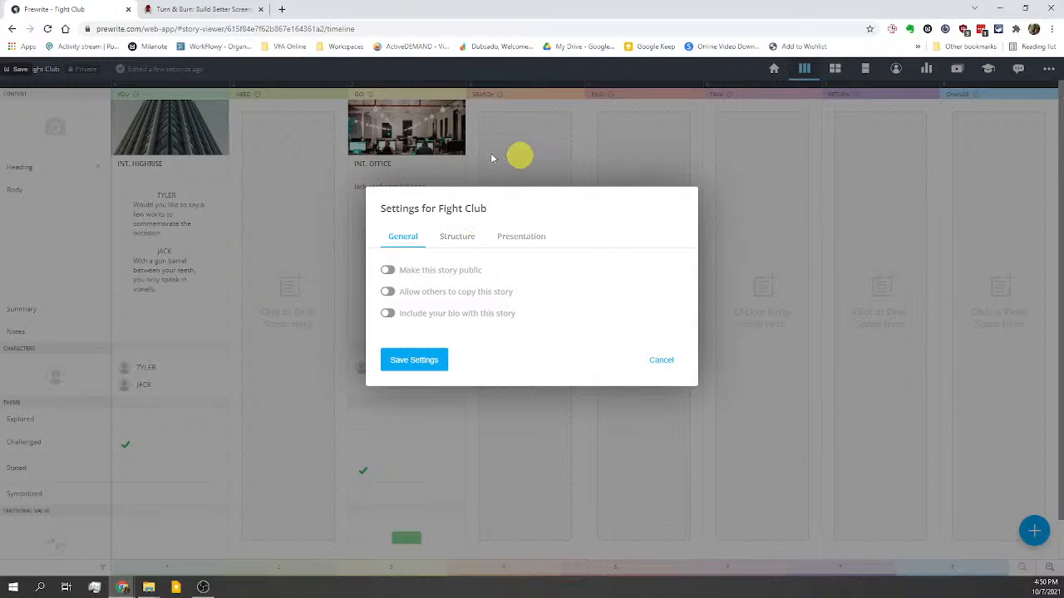
left_click(467, 241)
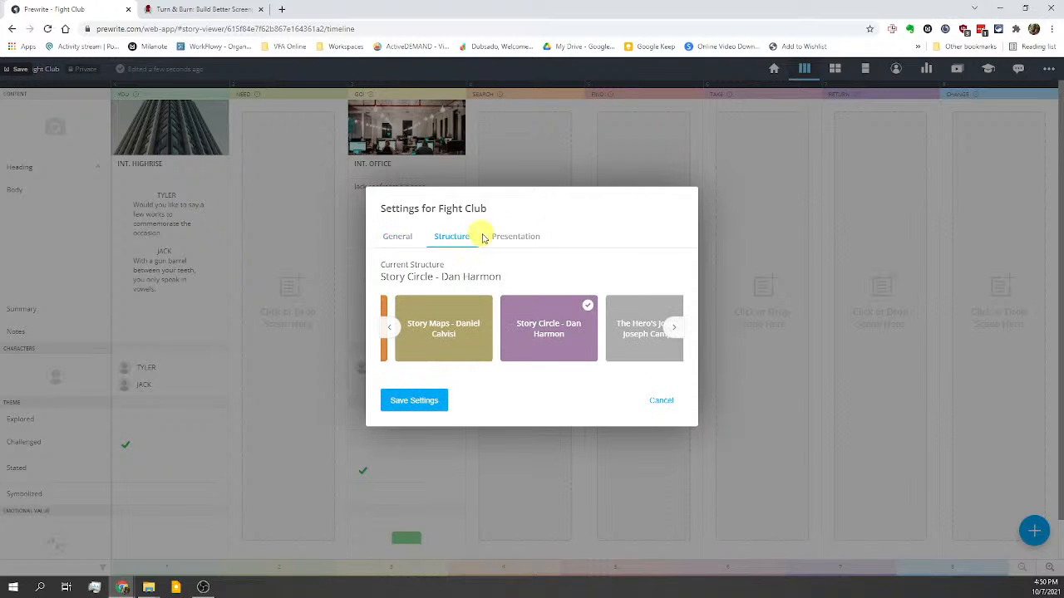
left_click(528, 236)
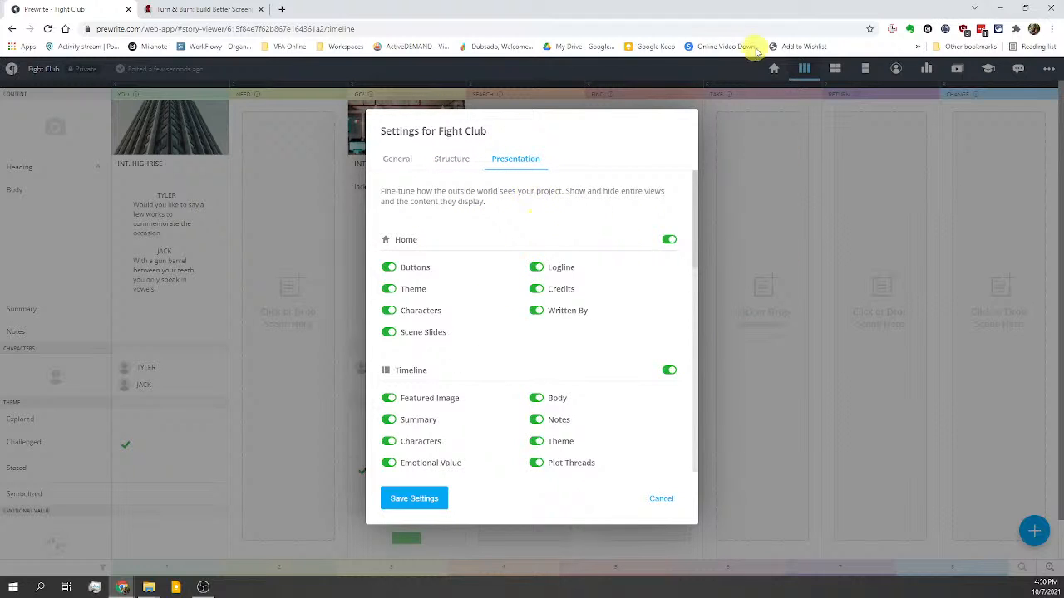
left_click(418, 502)
Step: From the story home's Share option, open the story settings, change the structure to The Hero's Journey - Joseph Campbell, and save
left_click(773, 69)
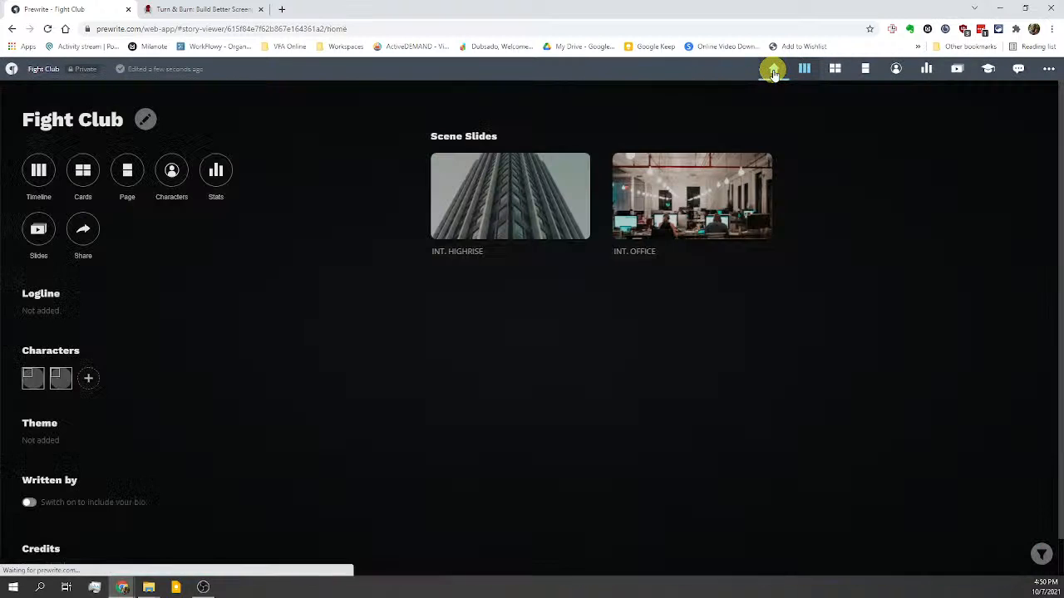
left_click(83, 234)
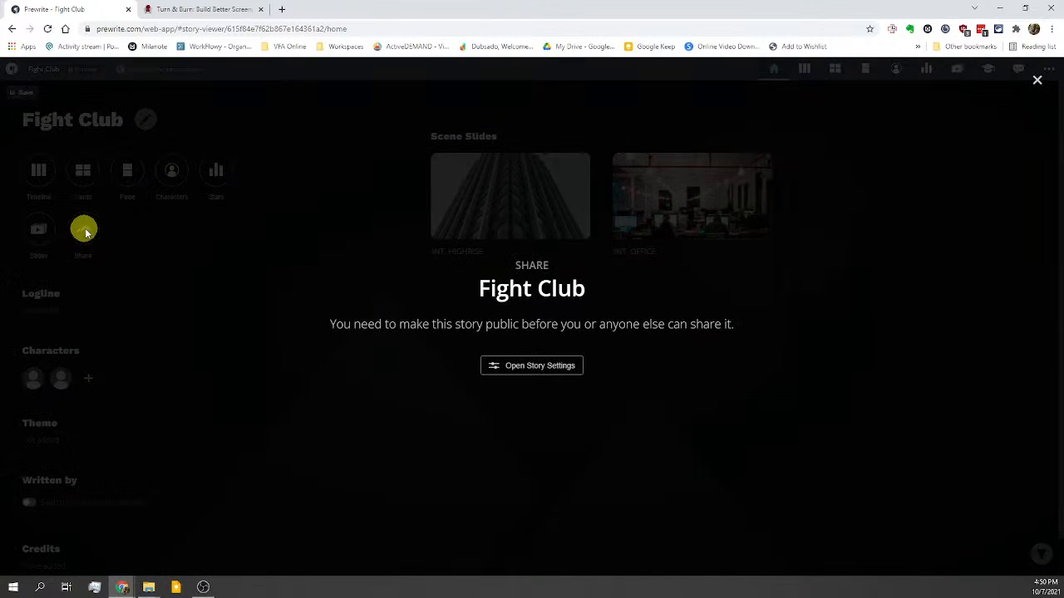
left_click(527, 368)
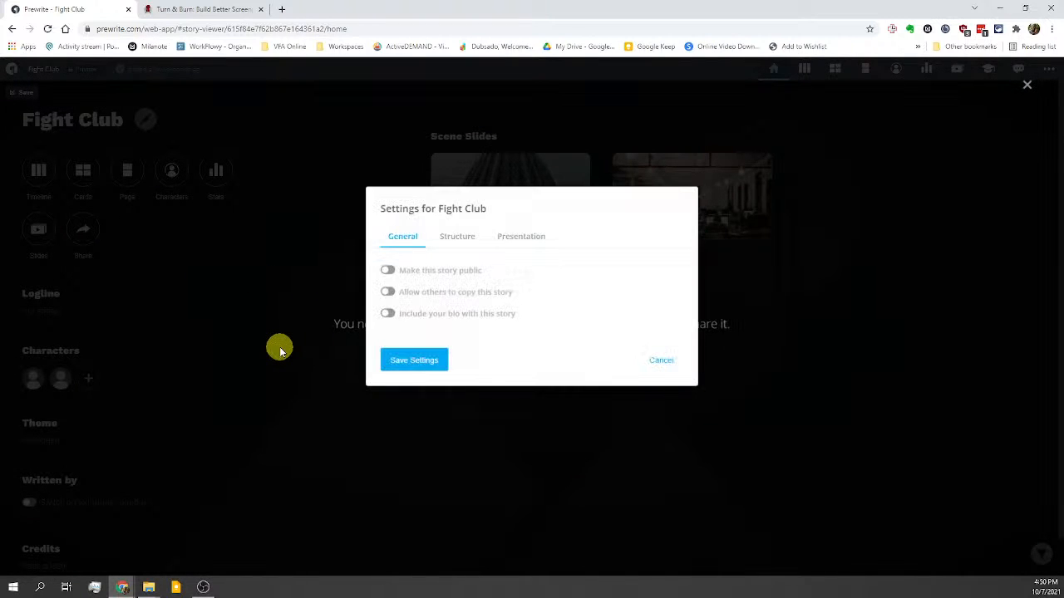
left_click(512, 240)
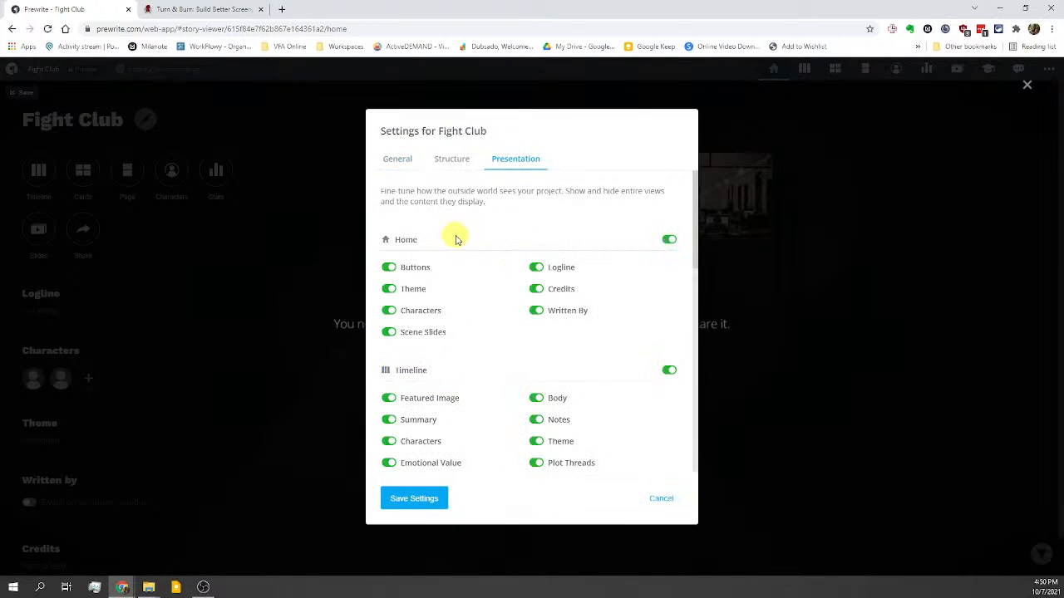
left_click(461, 158)
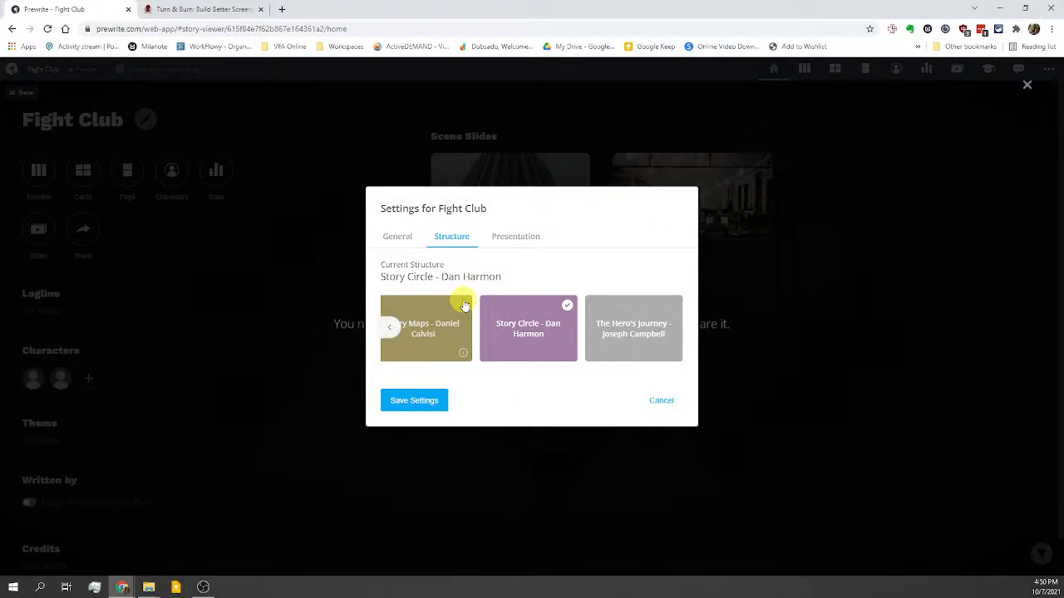
left_click(670, 349)
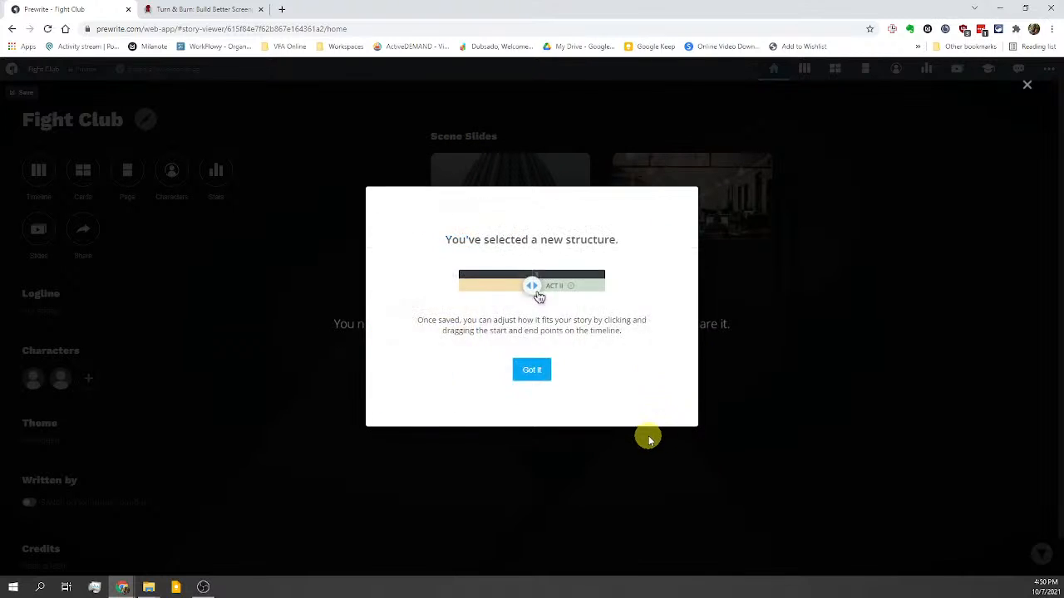
left_click(531, 375)
left_click(419, 401)
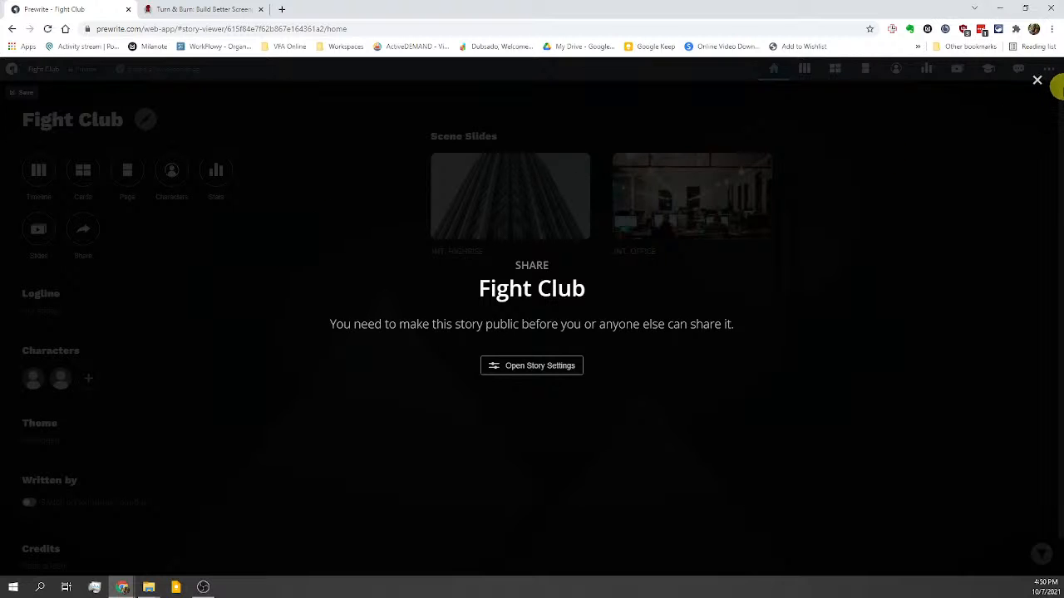
left_click(1037, 81)
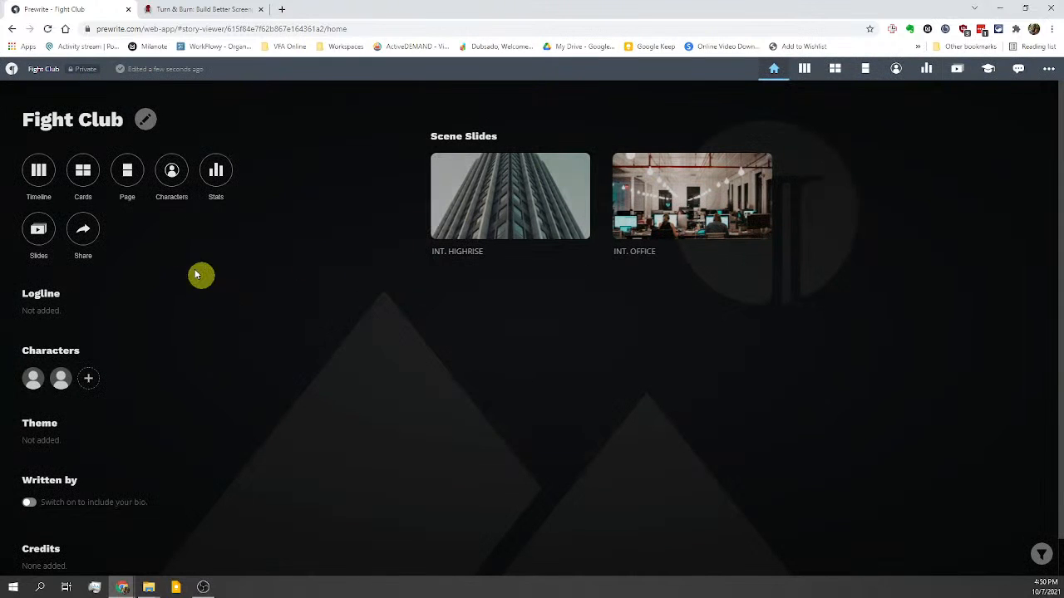
Step: View the story's timeline and collapse and re-expand its scene image row
left_click(51, 199)
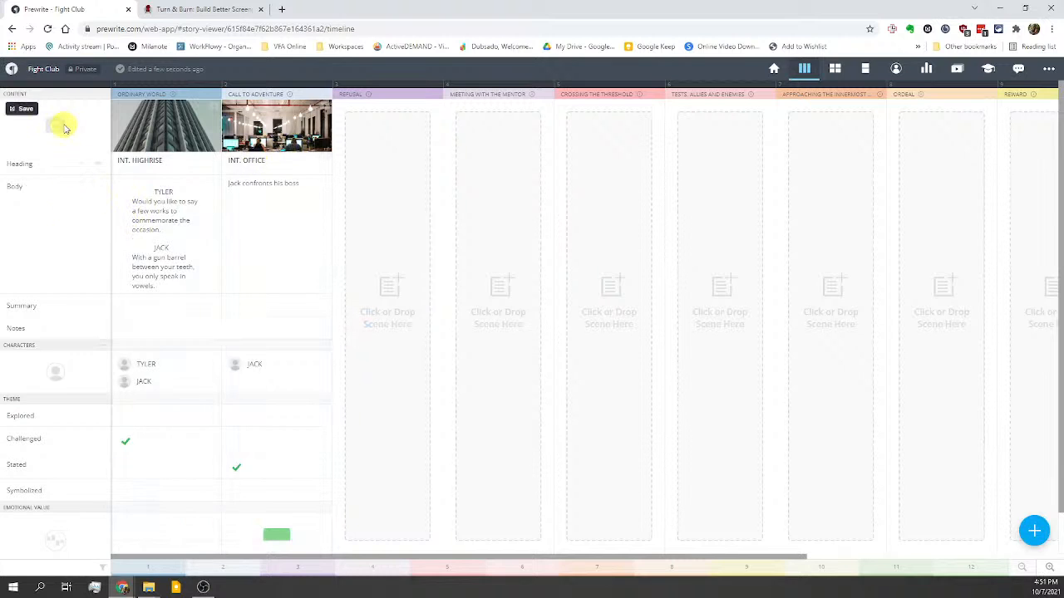
left_click(98, 164)
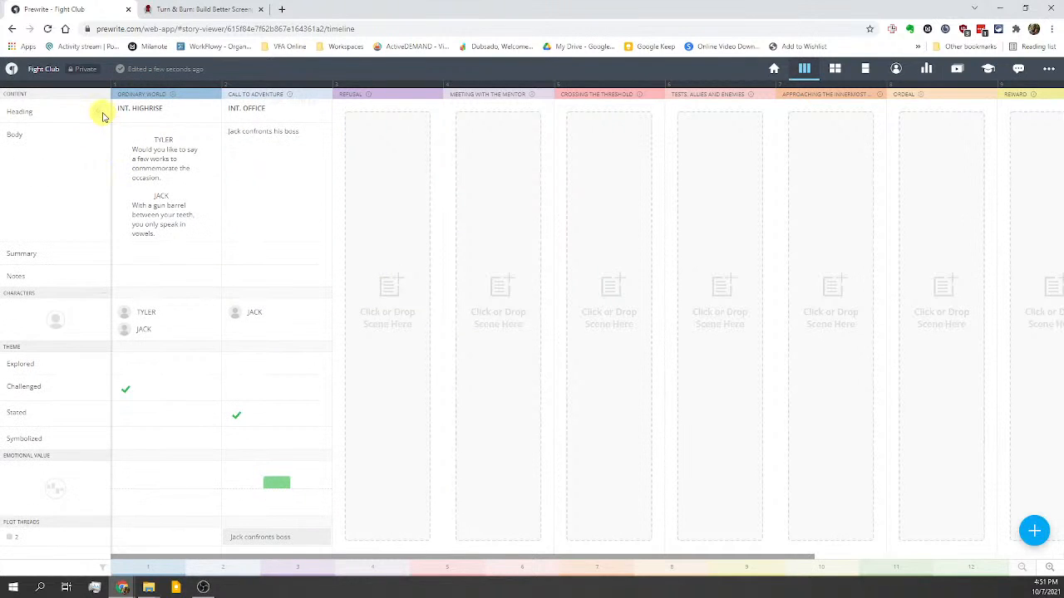
left_click(98, 113)
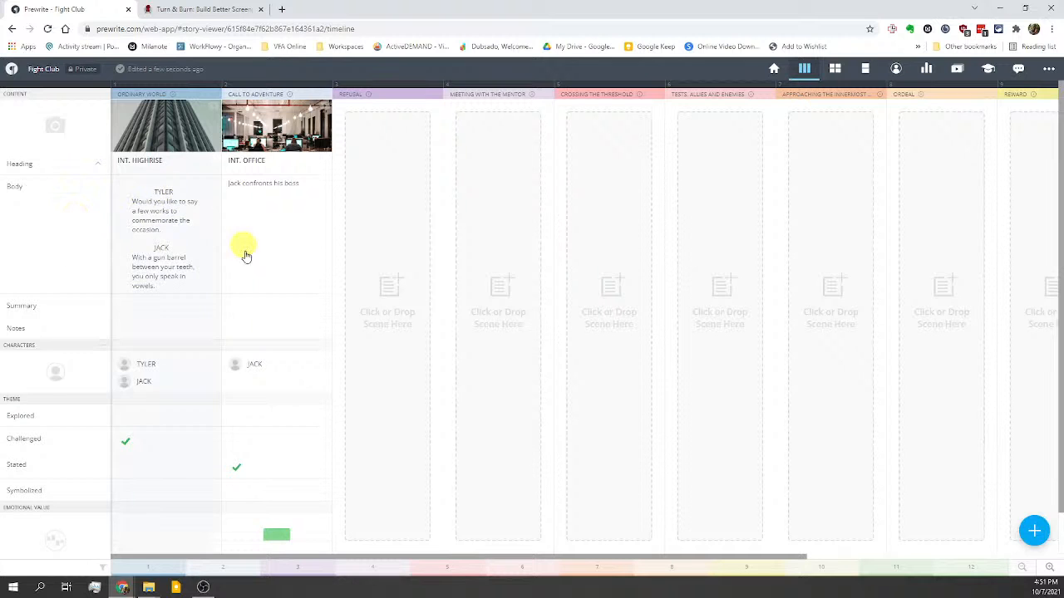
Step: Look through the INT. HIGHRISE scene's details and its plot thread options, then close the scene without changes
left_click(178, 312)
scroll(497, 383, "down", 5)
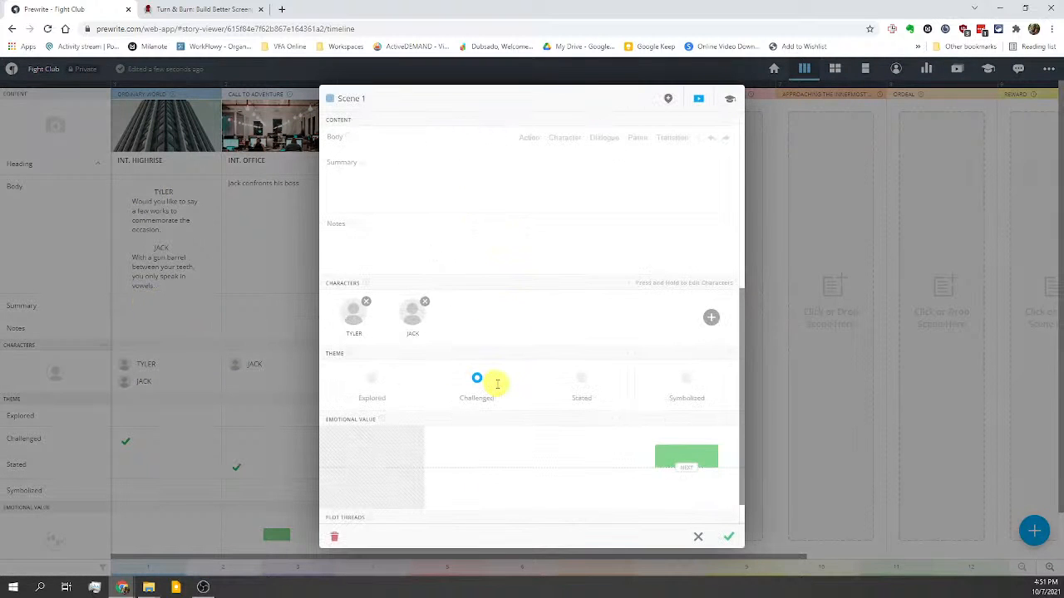
scroll(497, 383, "down", 1)
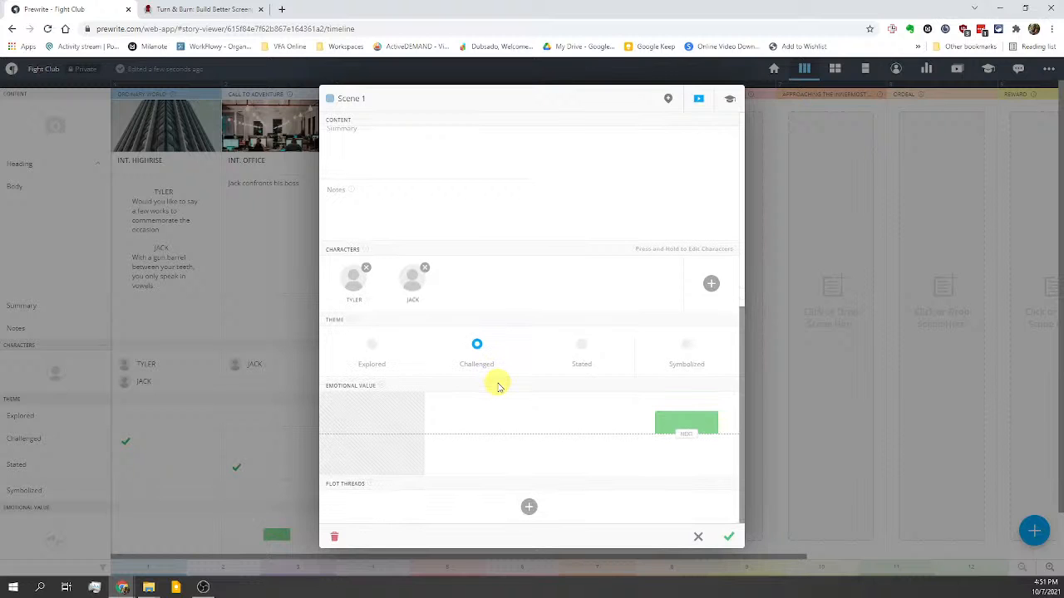
left_click(530, 507)
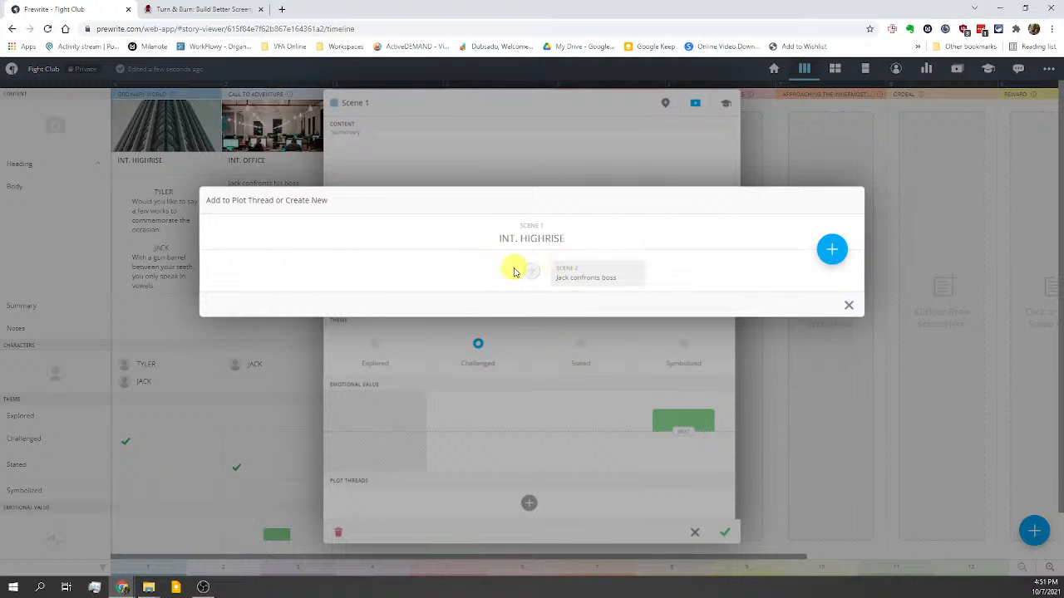
left_click(848, 305)
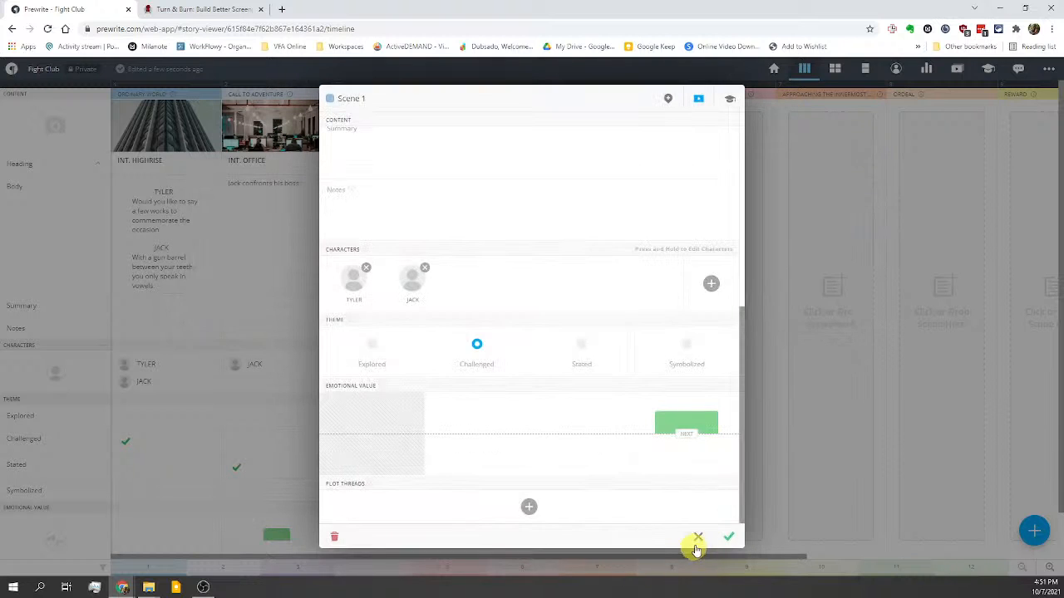
left_click(699, 537)
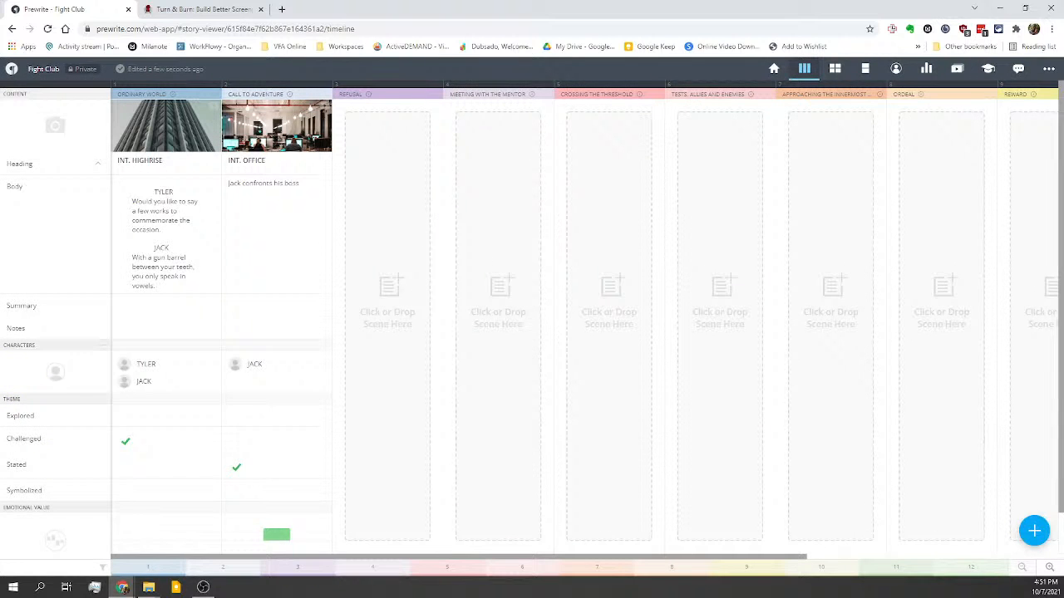
key("alt+Tab")
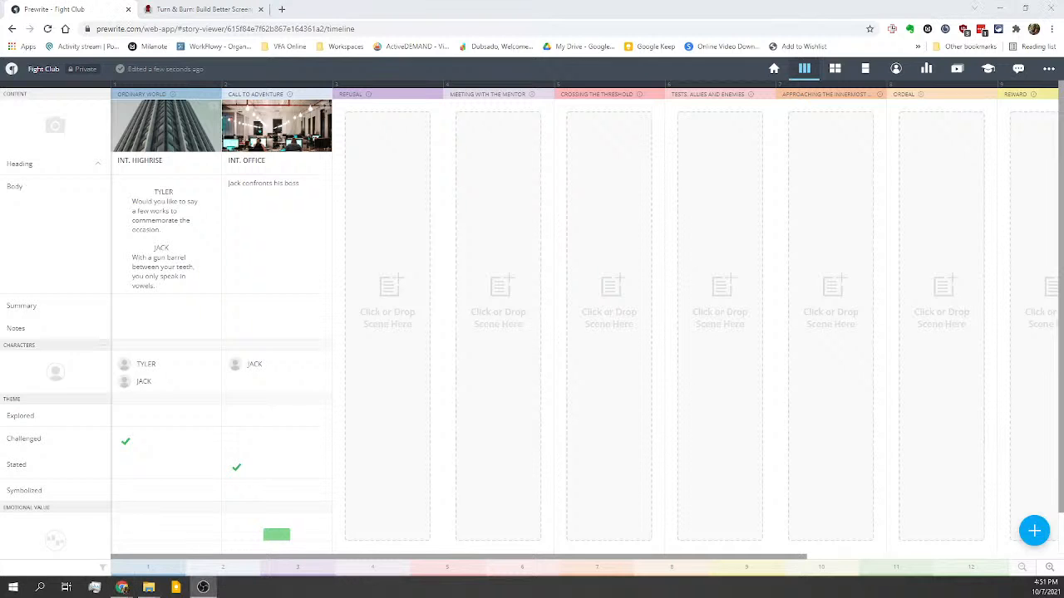